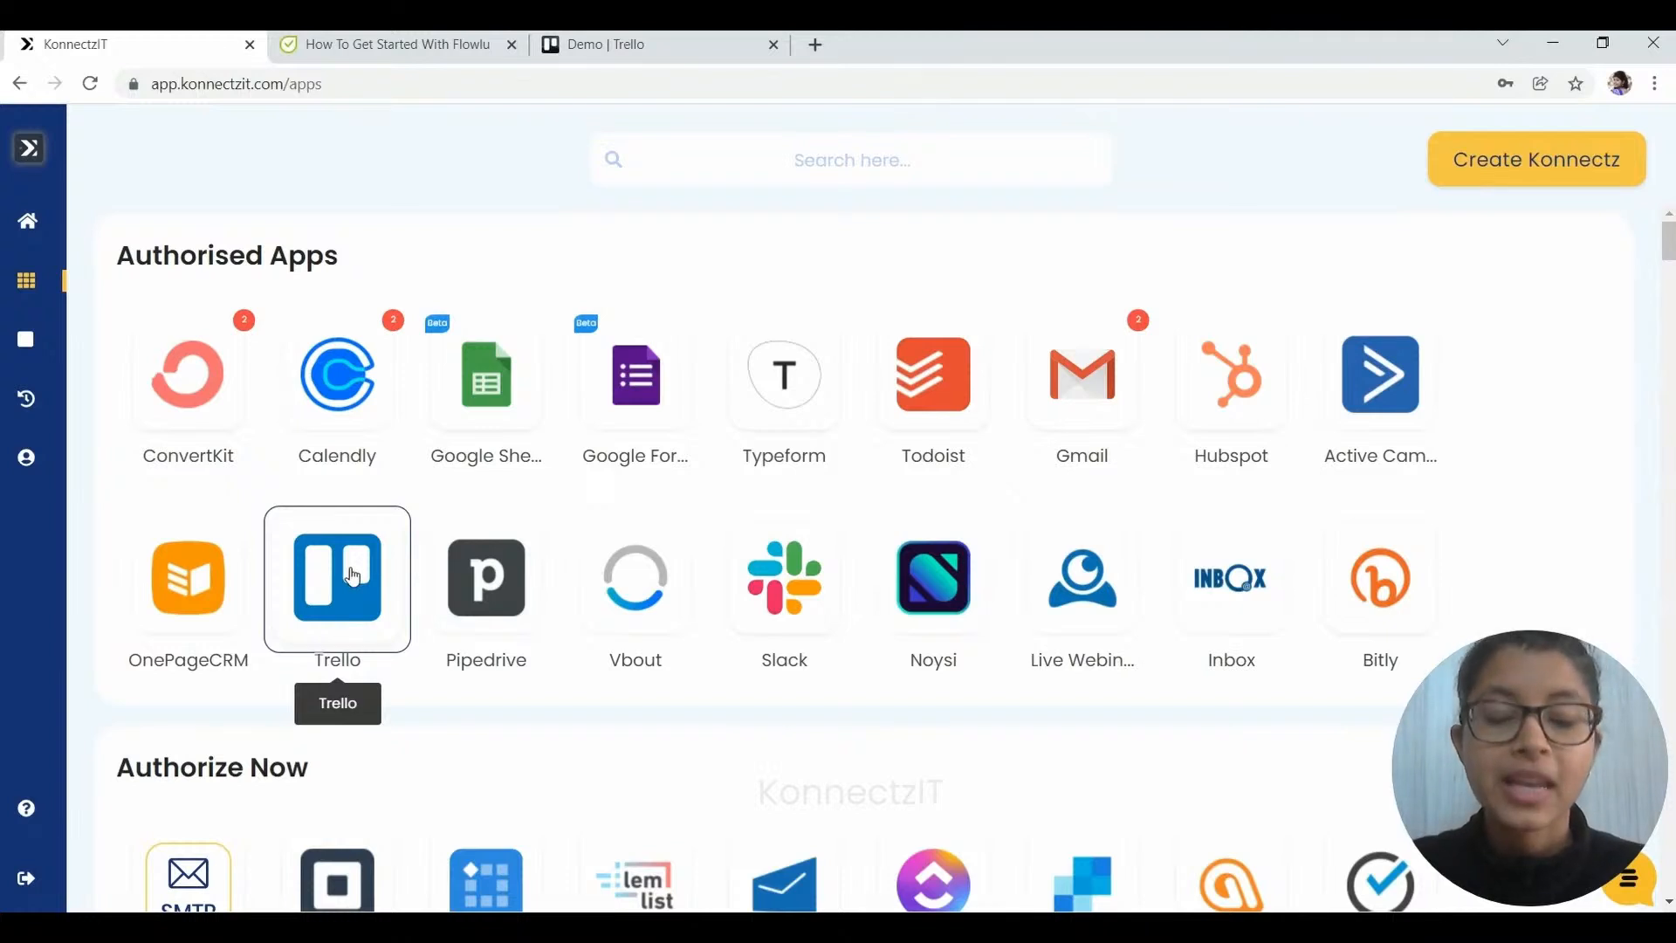
# - Add a second Trello account, allow KonnectzIT access to it, and dismiss the success notice
pyautogui.click(354, 575)
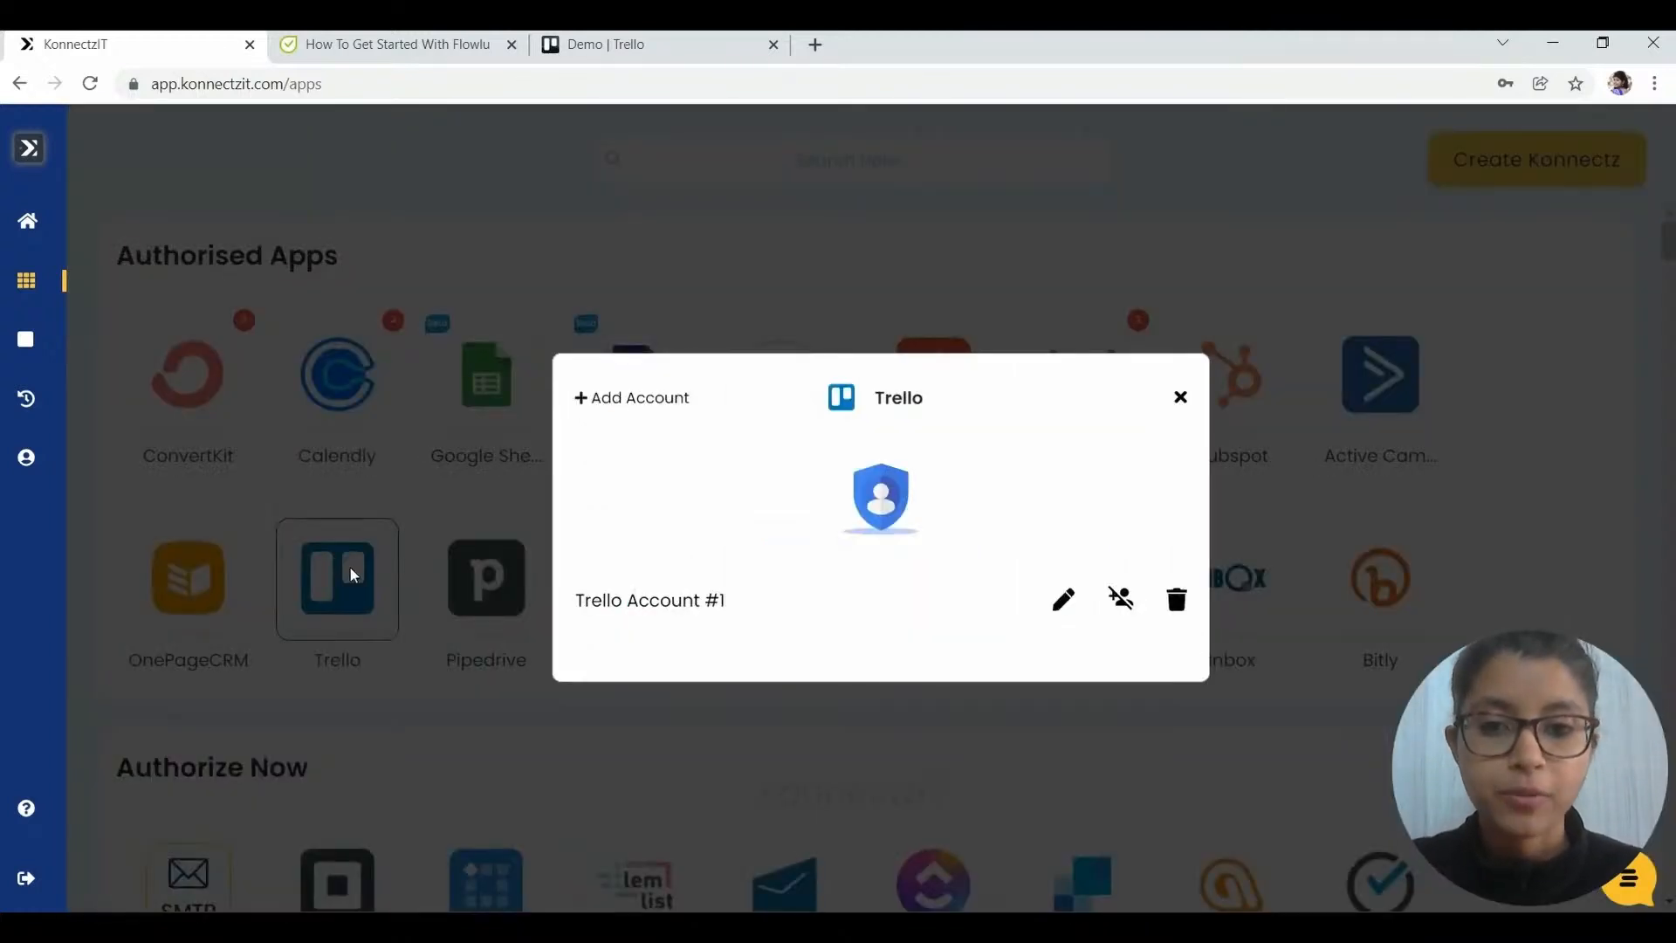
pyautogui.click(659, 407)
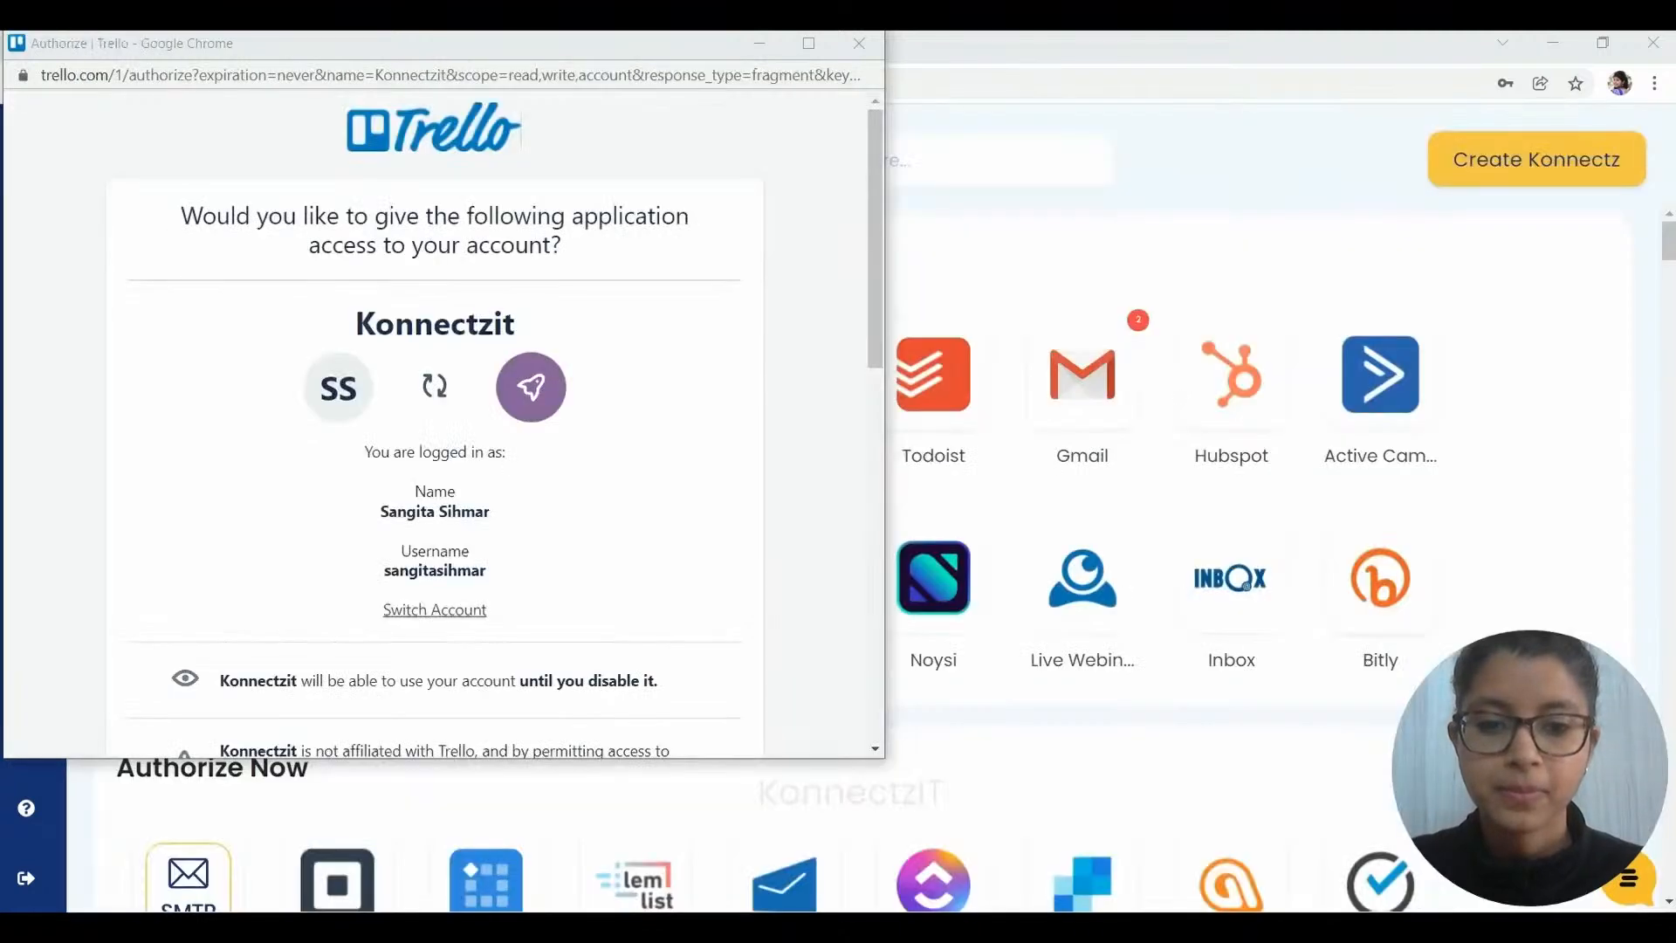
pyautogui.moveTo(876, 286); pyautogui.dragTo(896, 672)
pyautogui.click(653, 471)
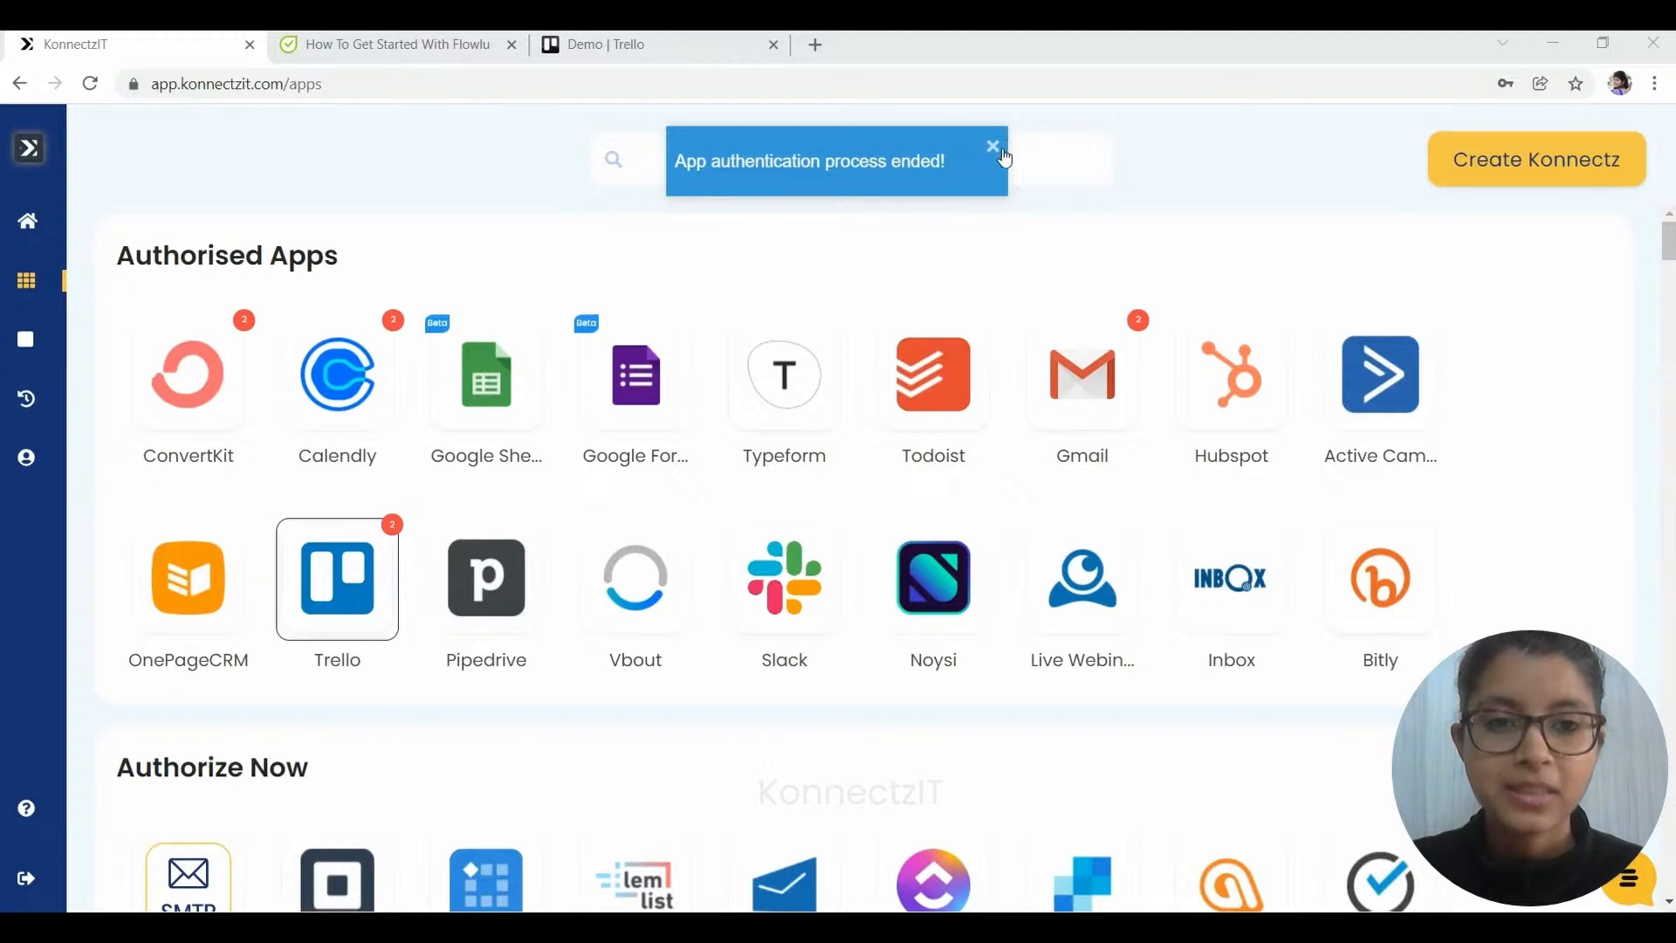
pyautogui.click(1003, 159)
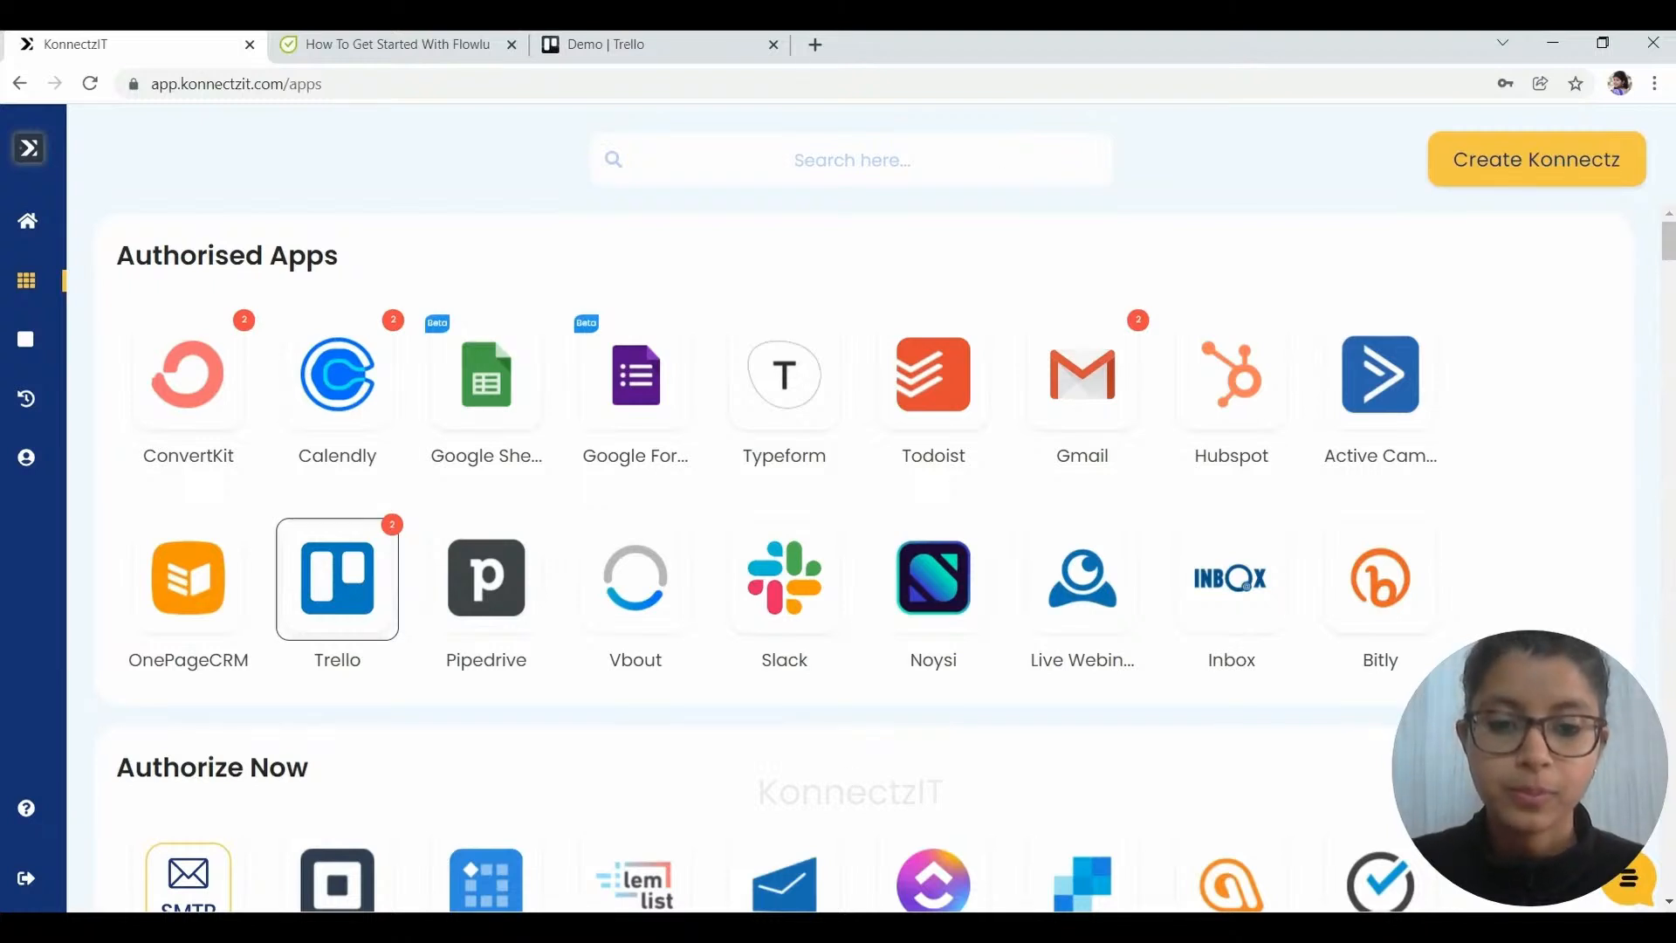
# - Start the Flowlu authorisation and bring up Flowlu's System Settings to find the account URL
pyautogui.write('FLowlu')
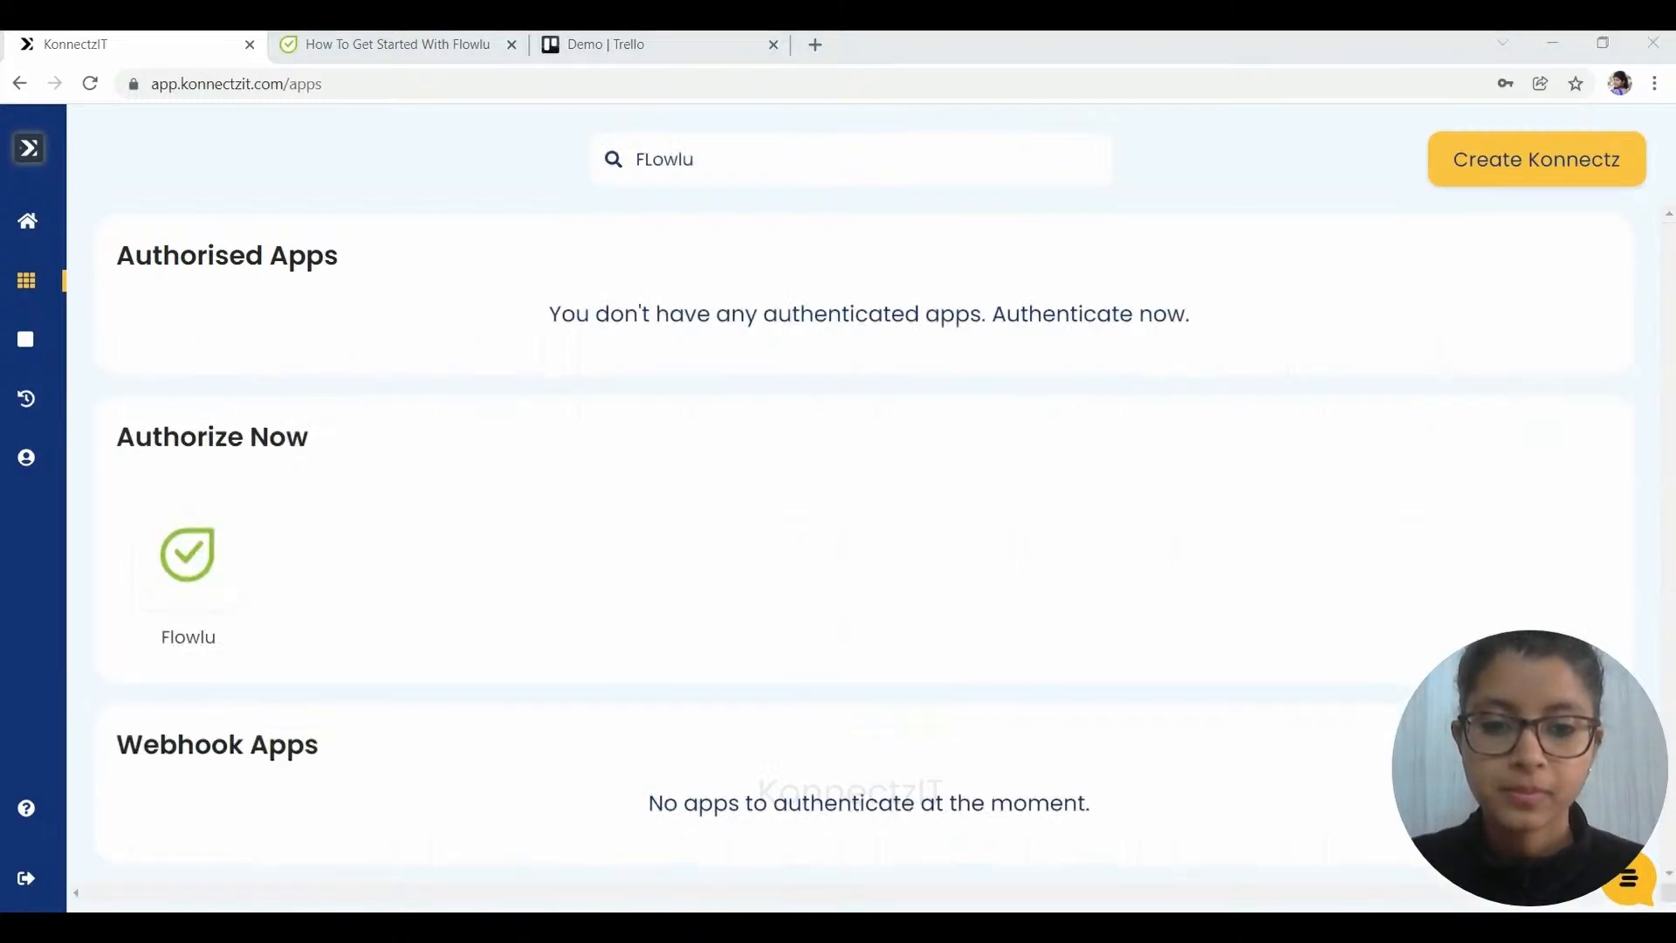
pyautogui.click(184, 556)
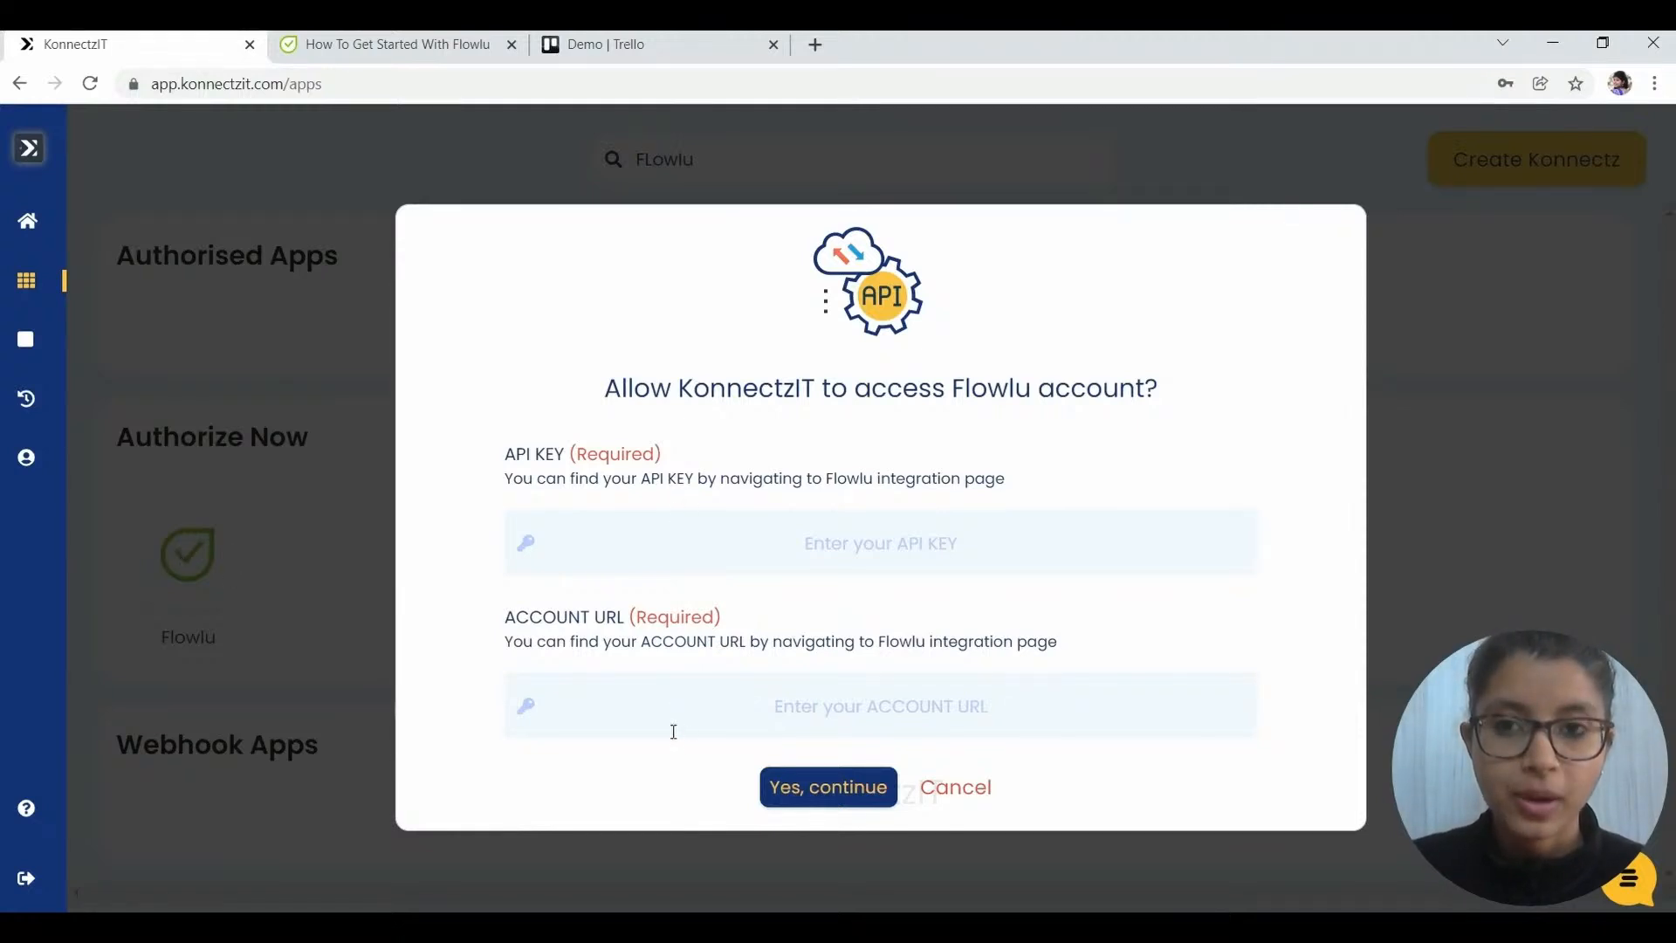
pyautogui.click(388, 44)
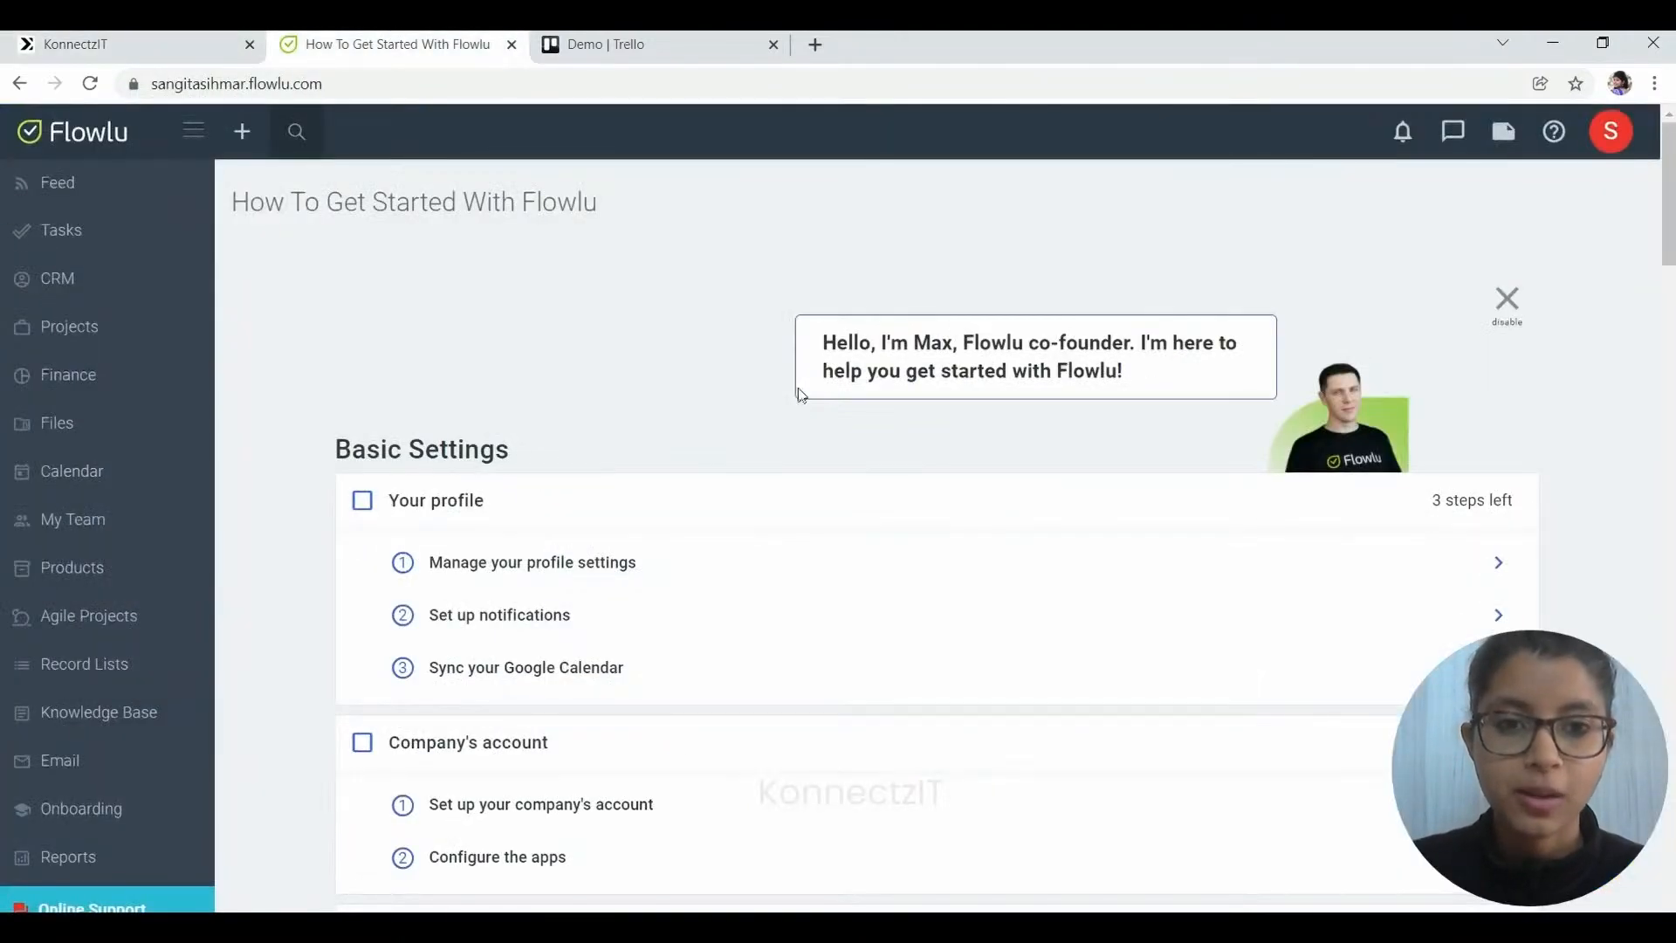
pyautogui.click(1610, 131)
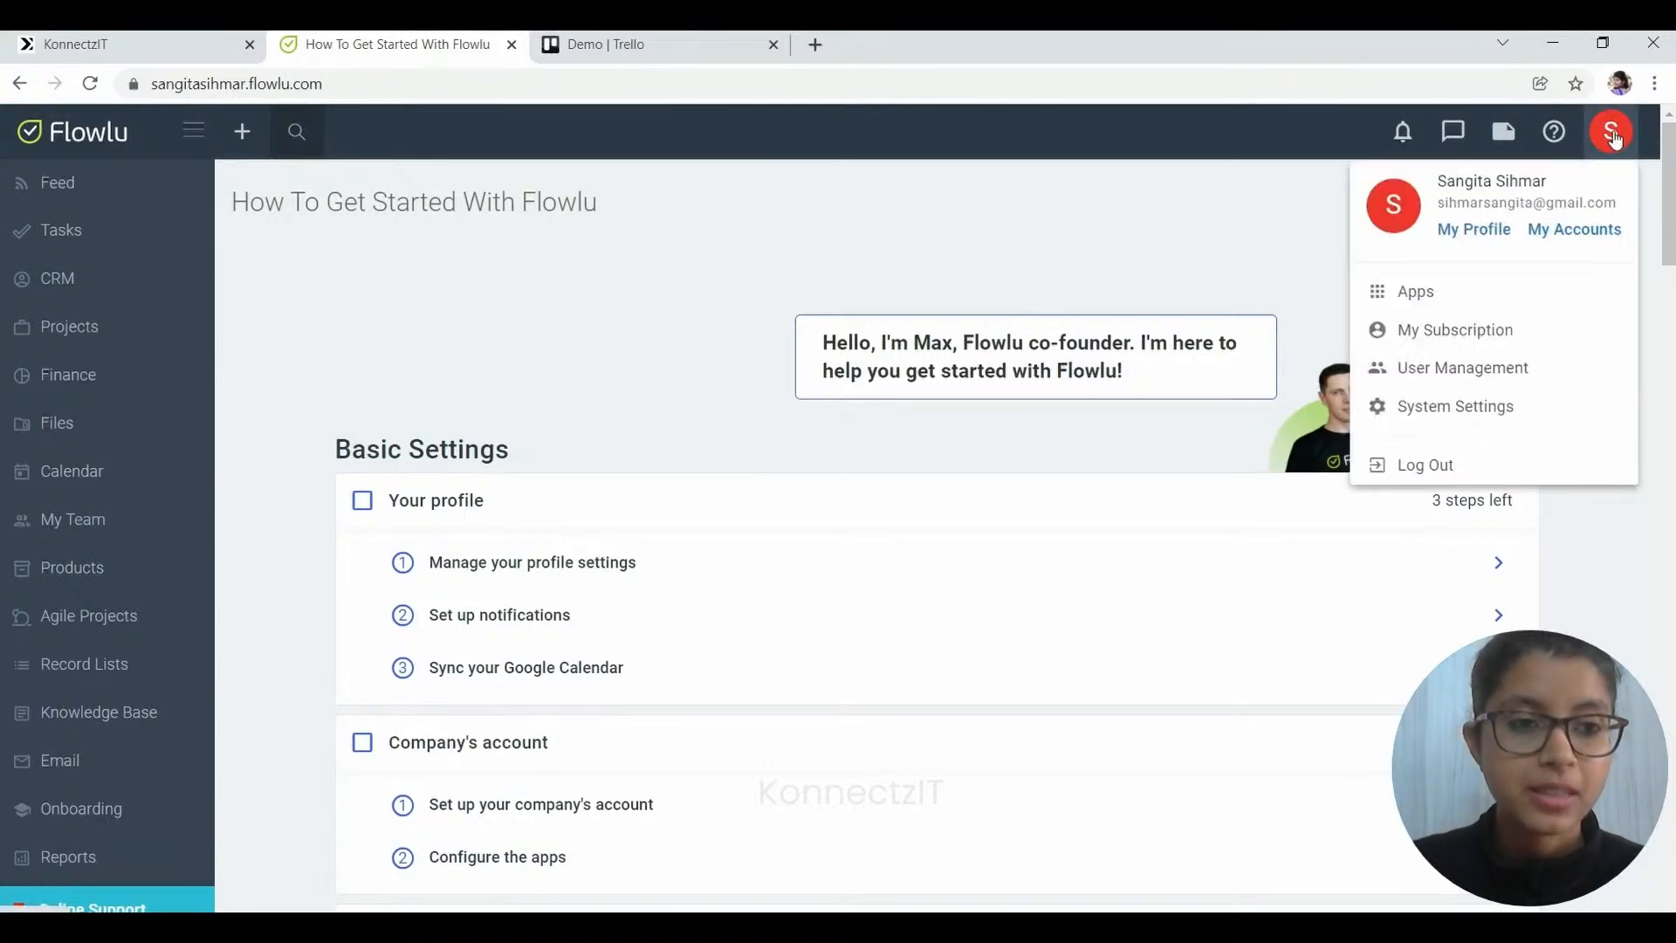
pyautogui.click(1455, 406)
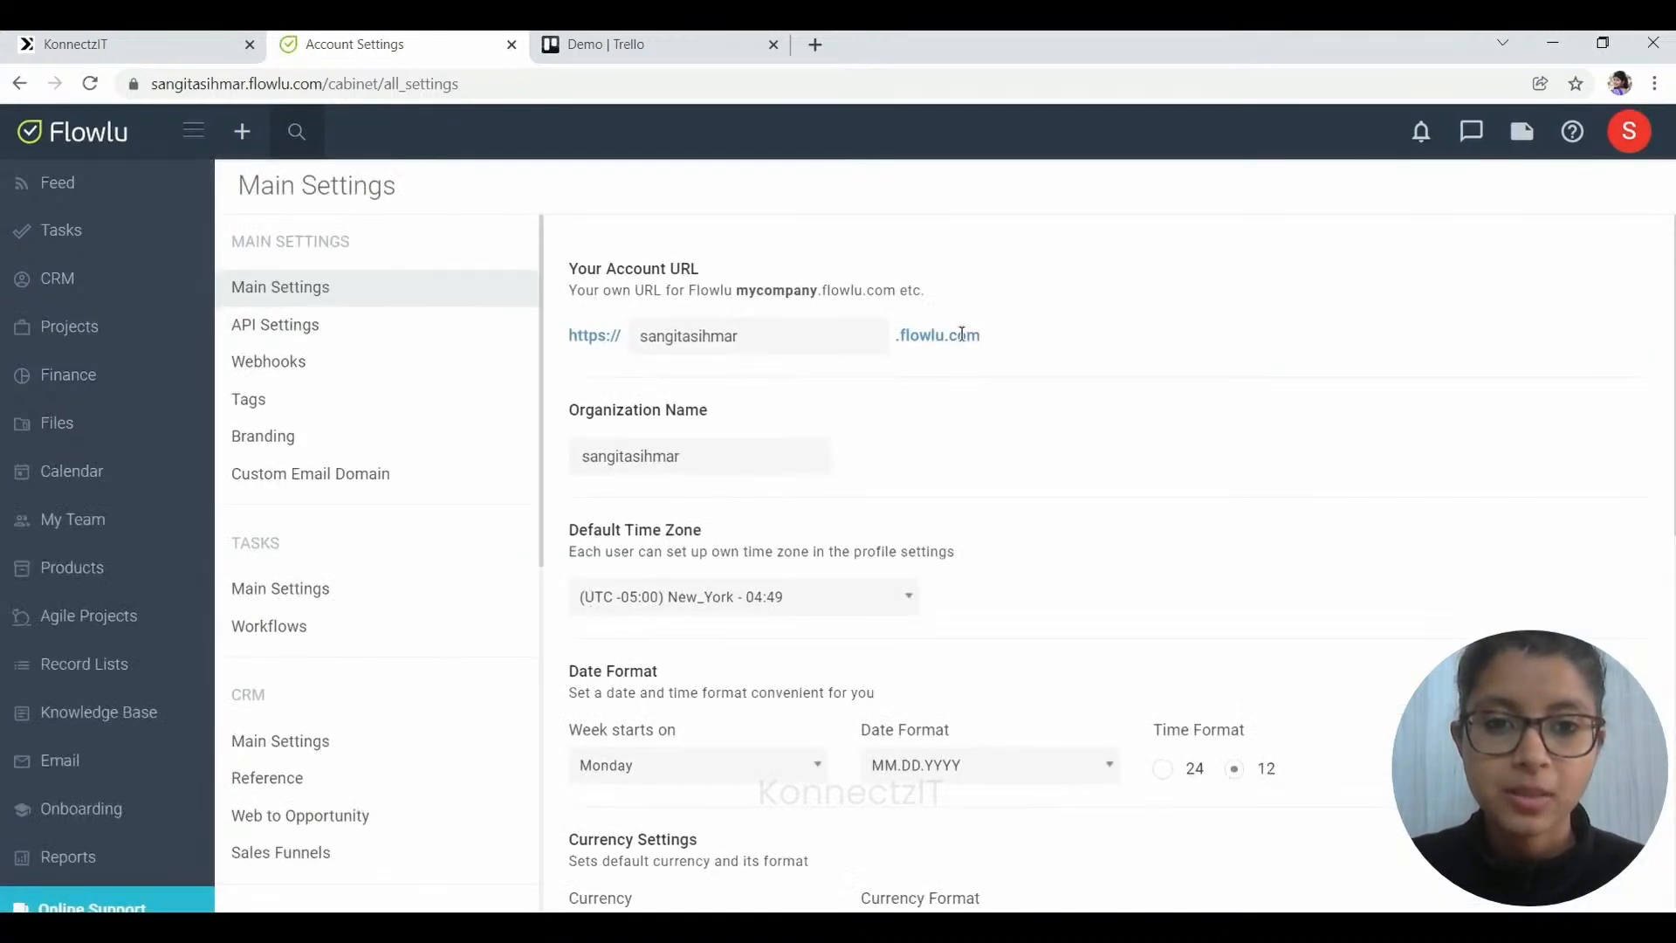
# - Copy the Flowlu account URL into the ACCOUNT URL field and remove its two stray spaces
pyautogui.moveTo(986, 336); pyautogui.dragTo(559, 341)
pyautogui.hotkey('ctrl', 'c')
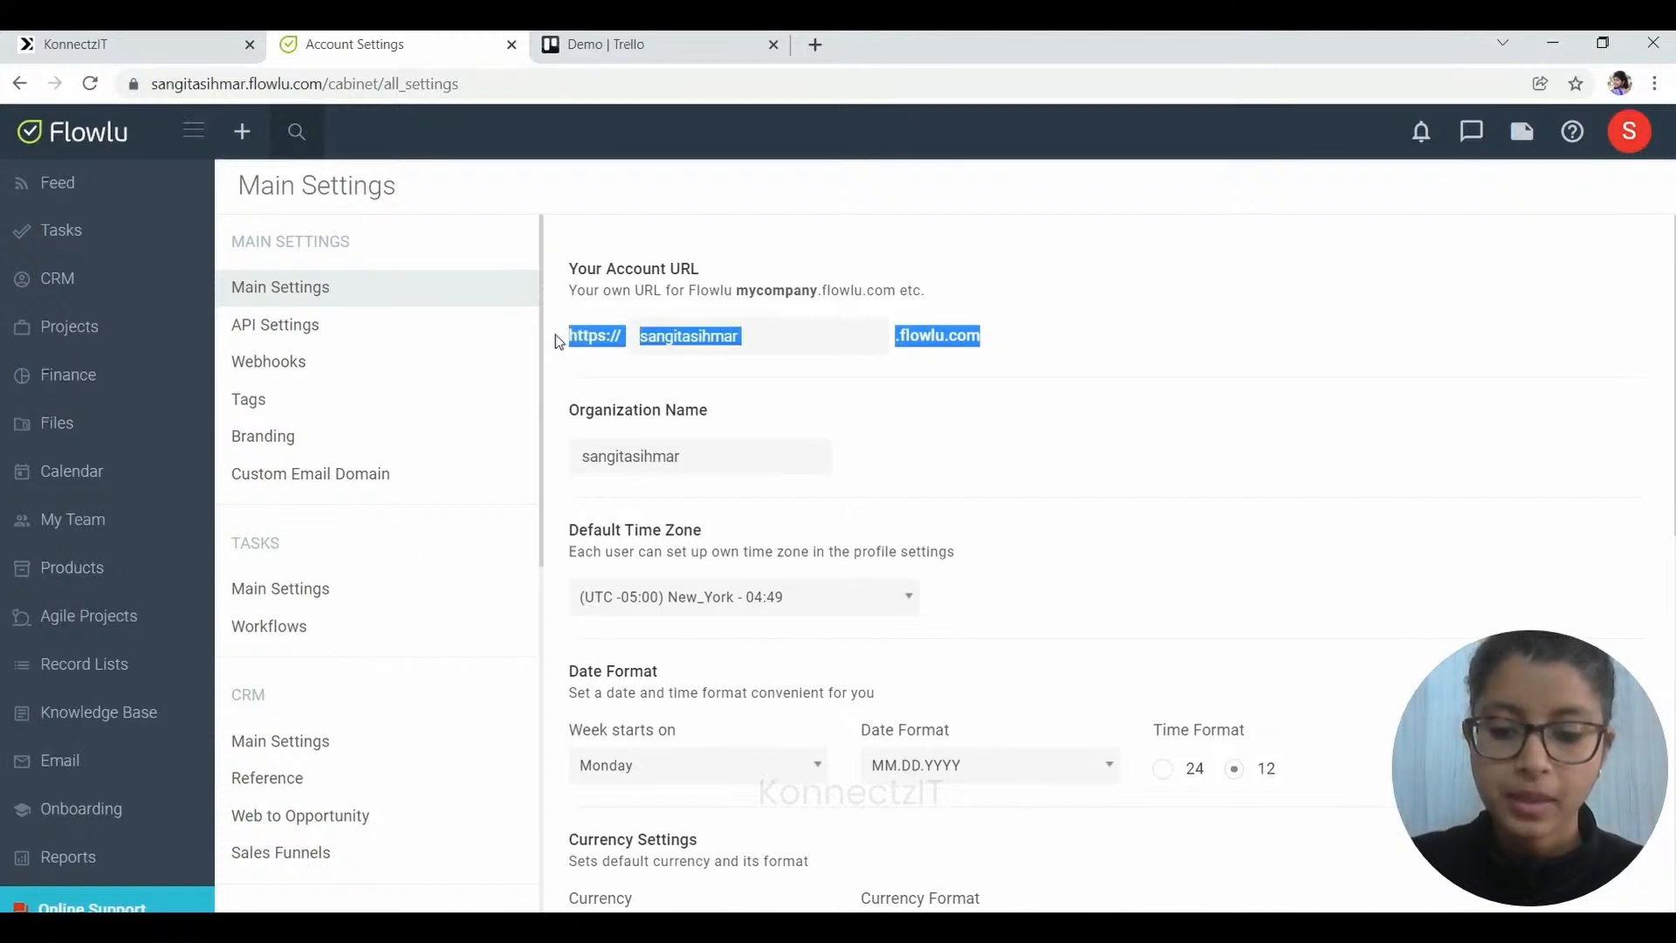
pyautogui.click(260, 40)
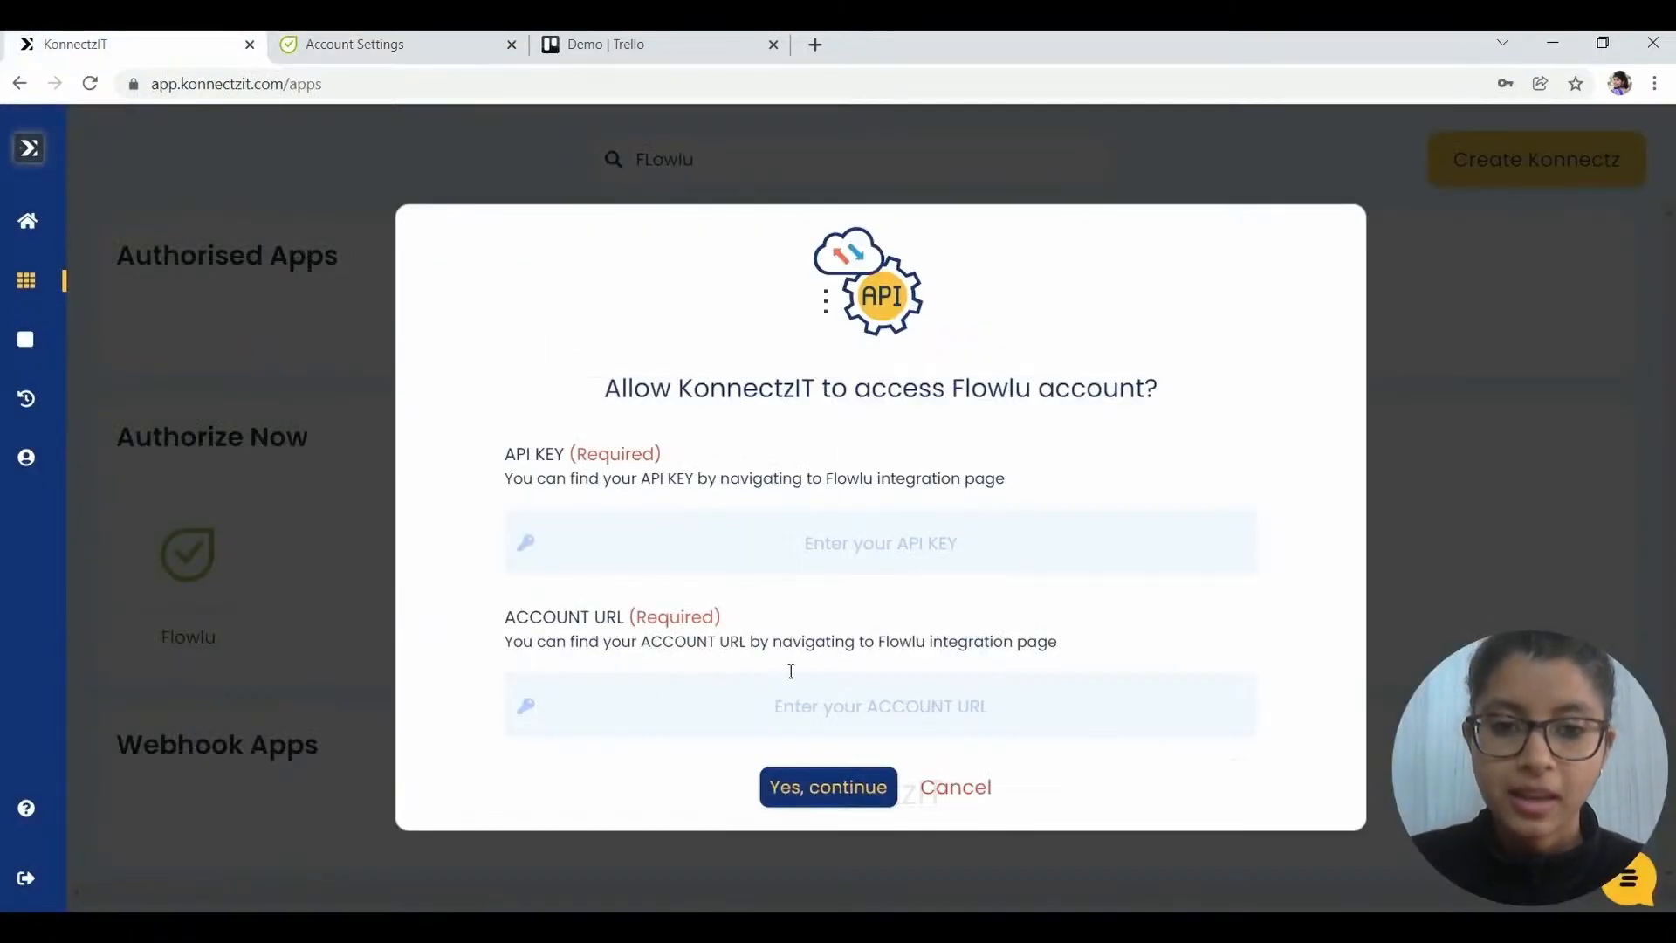
pyautogui.hotkey('ctrl', 'v')
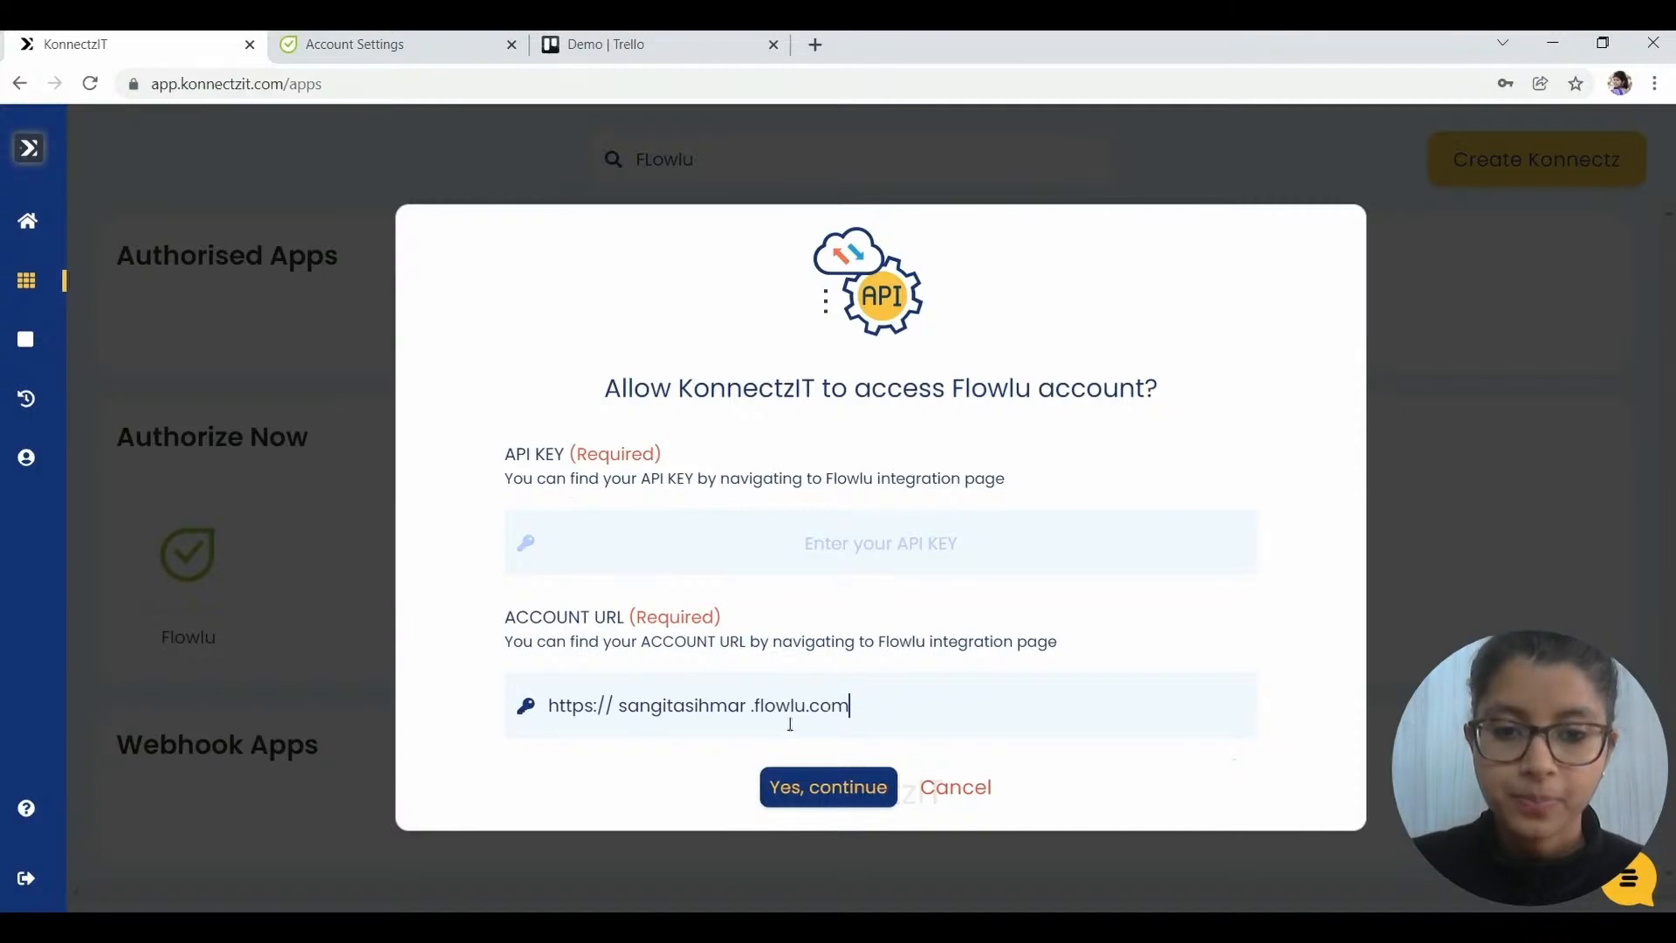
pyautogui.click(755, 705)
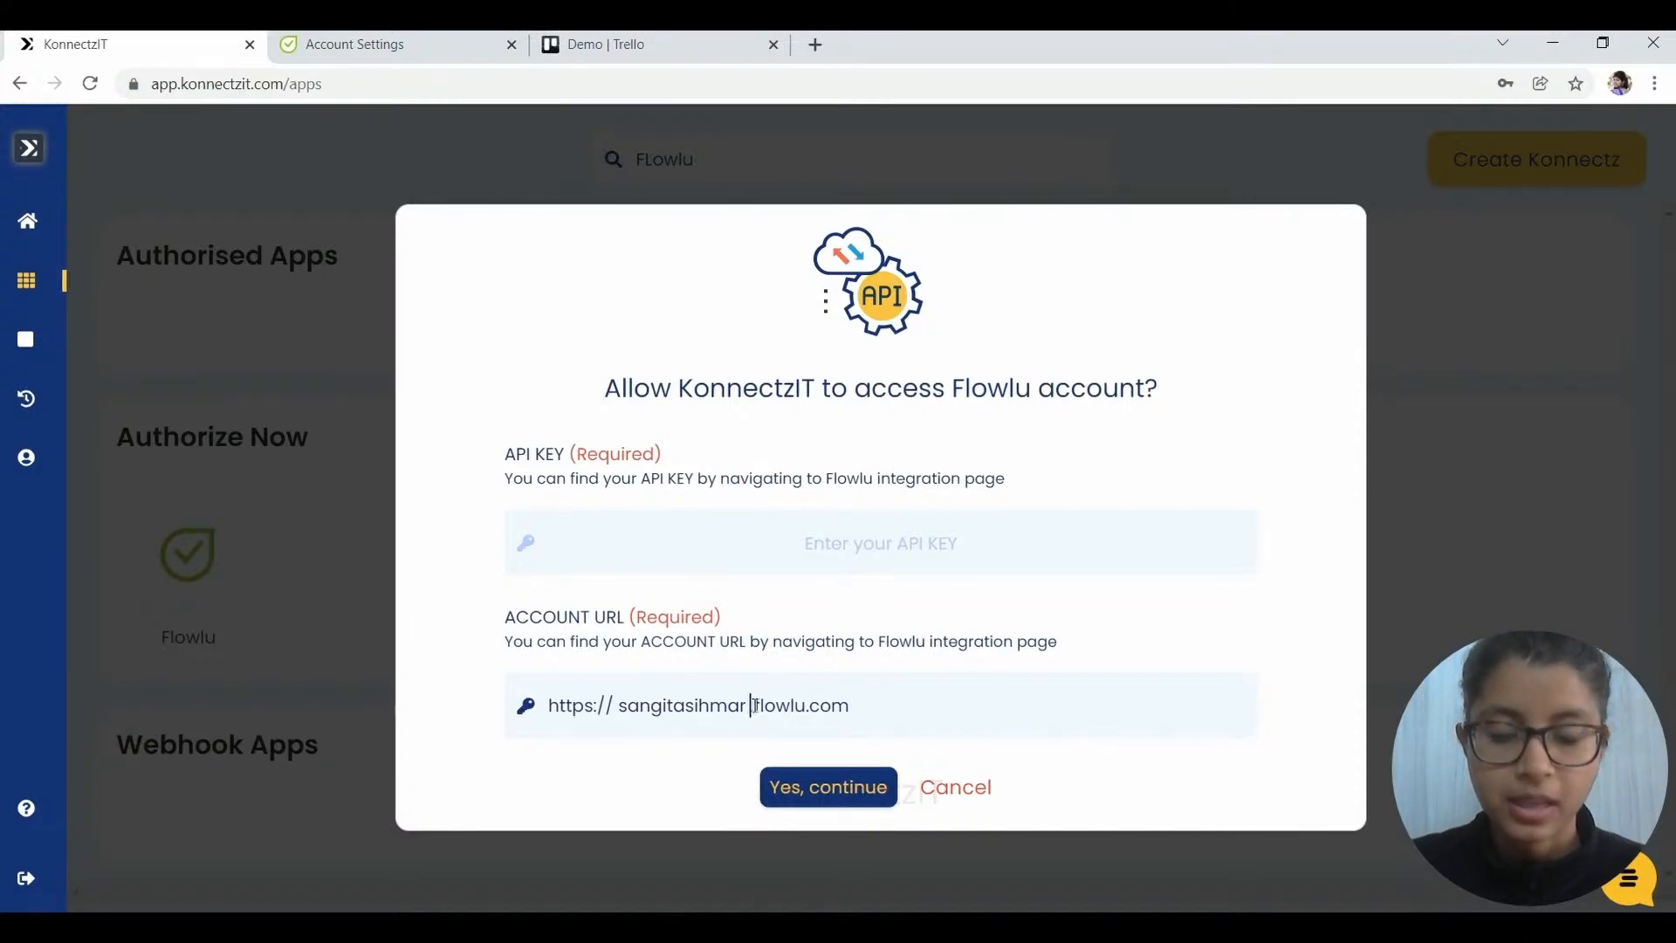
pyautogui.press('BackSpace')
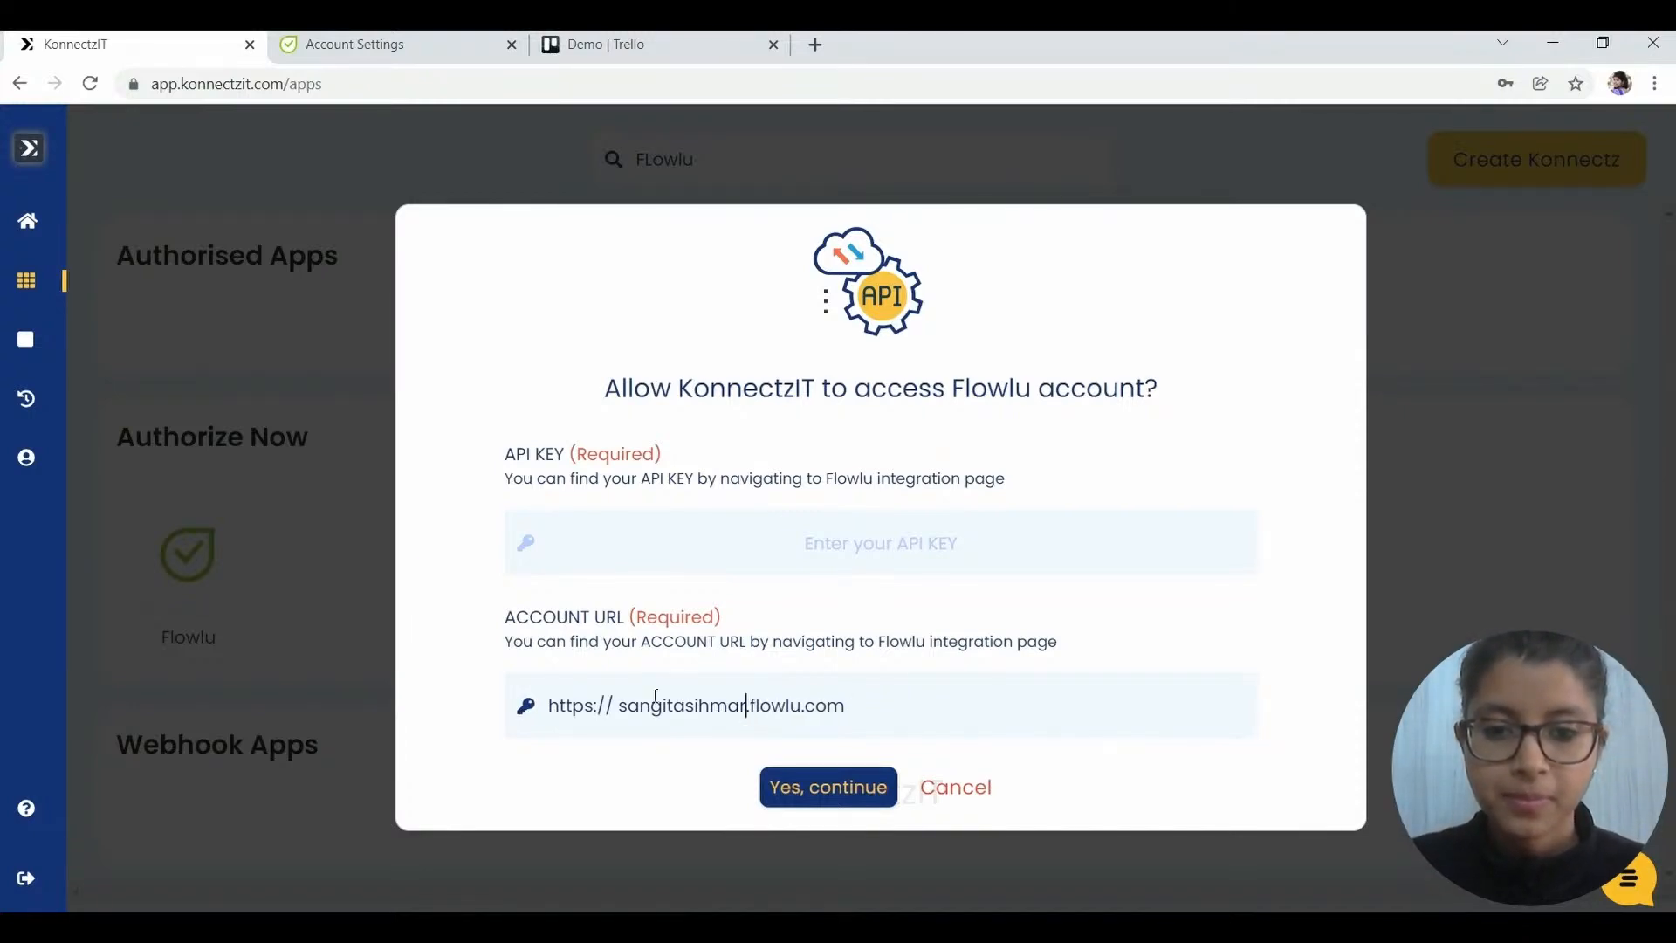
pyautogui.click(617, 705)
pyautogui.press('BackSpace')
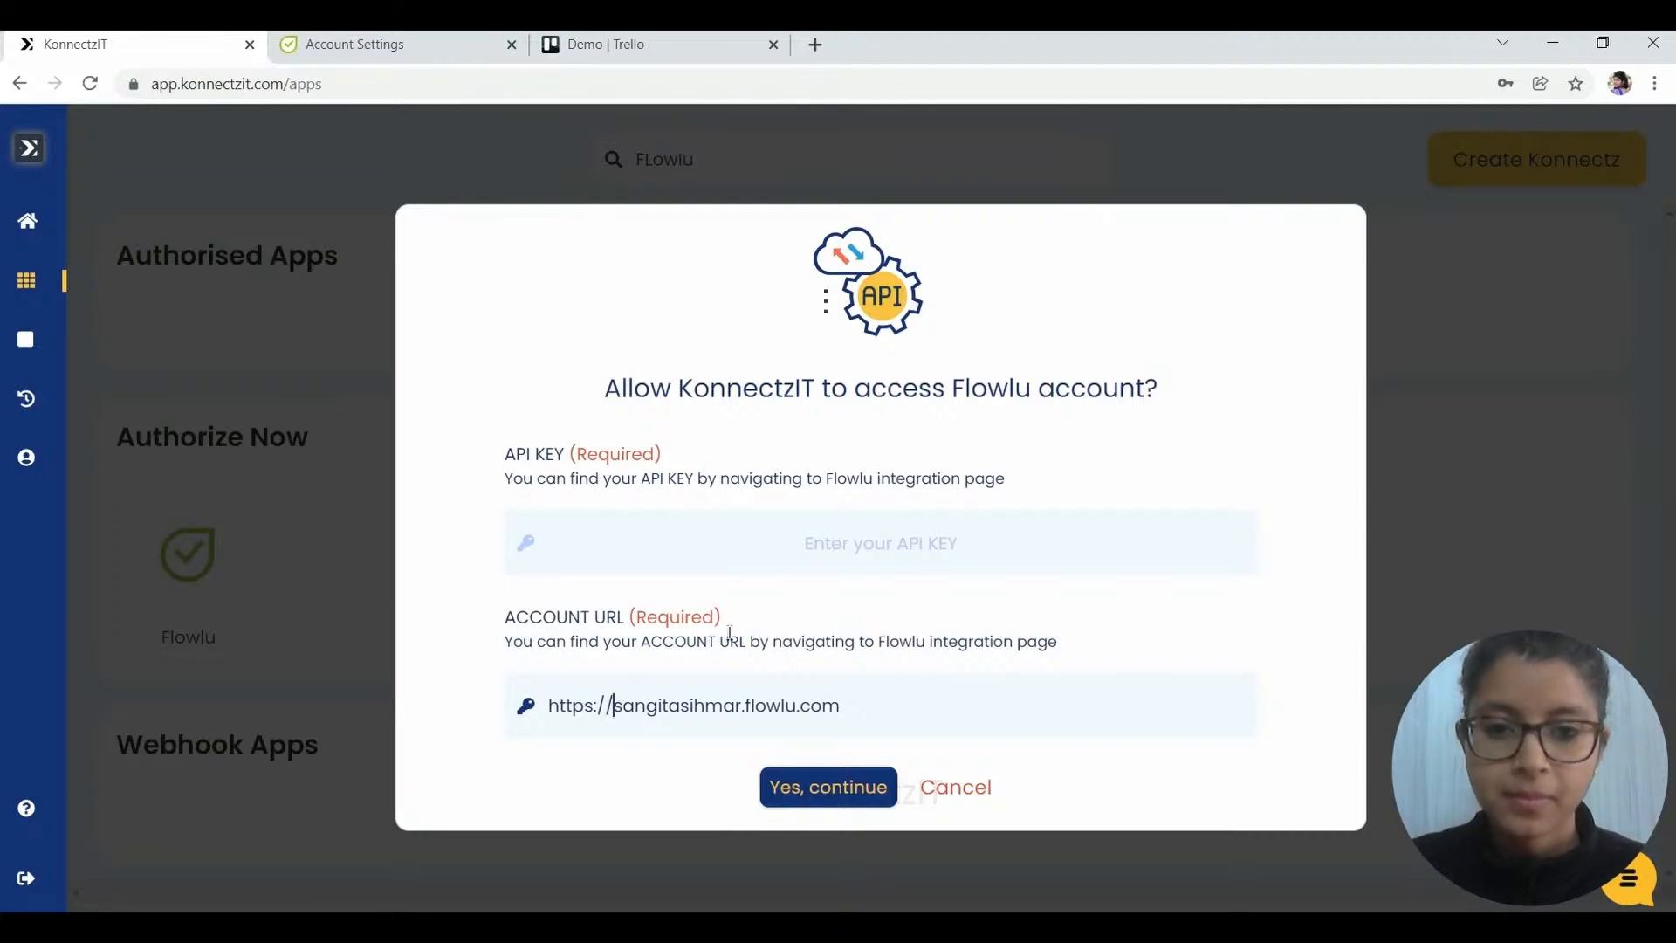
# - Copy the Demo API key from Flowlu's API Settings
pyautogui.click(767, 543)
pyautogui.click(384, 44)
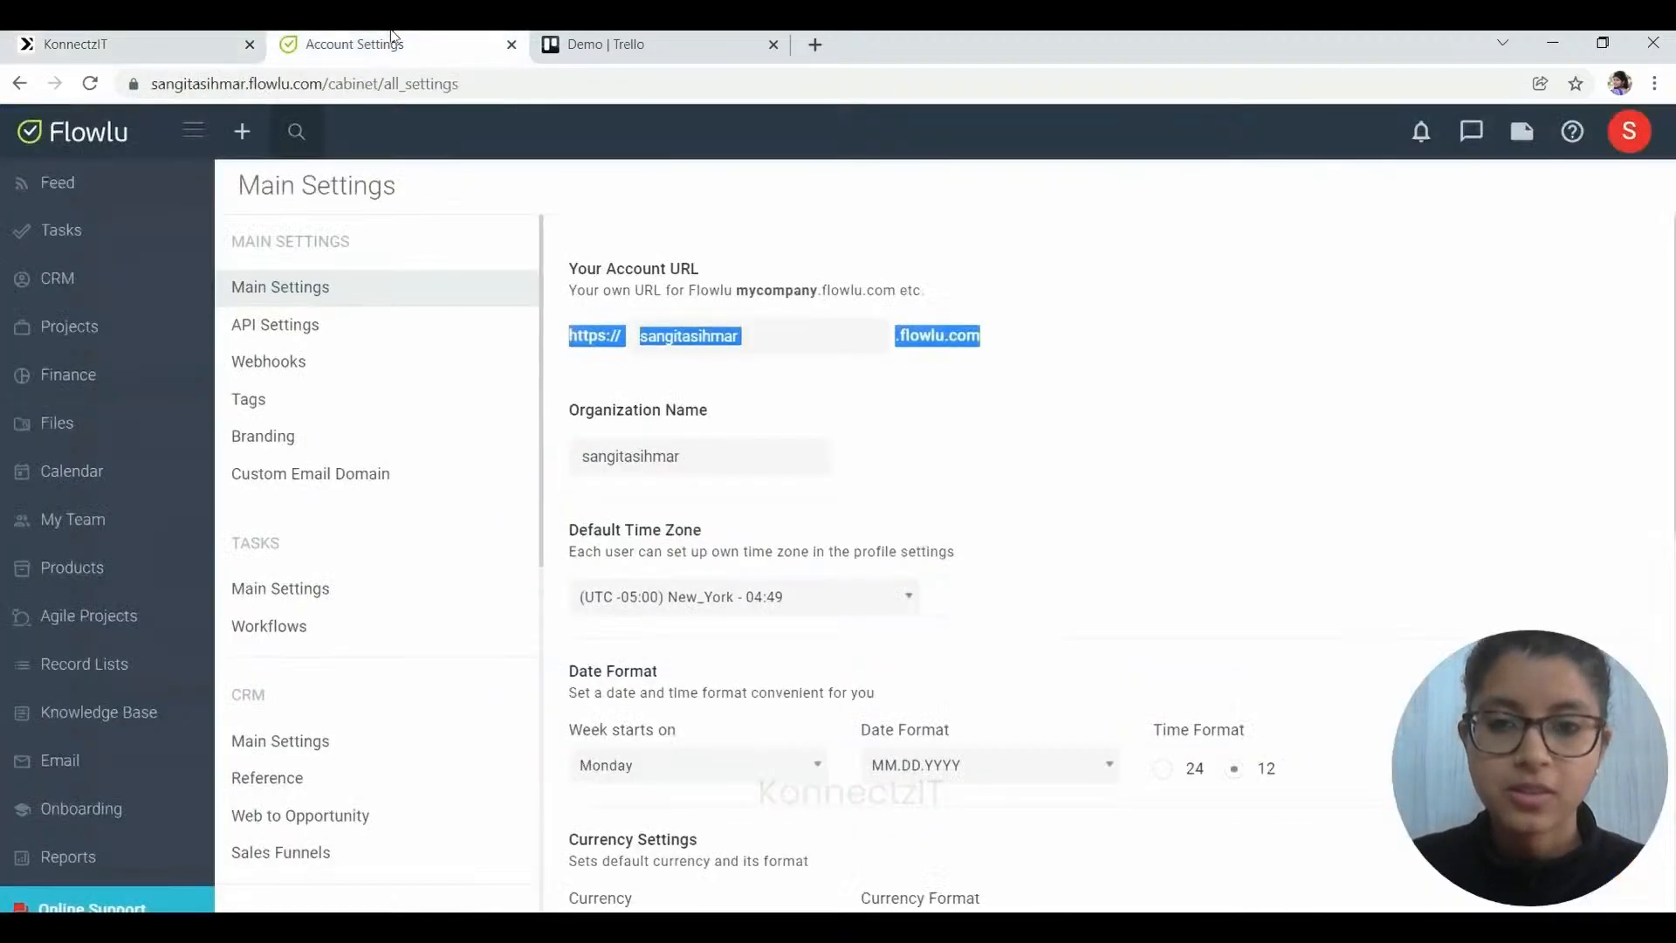
pyautogui.click(274, 325)
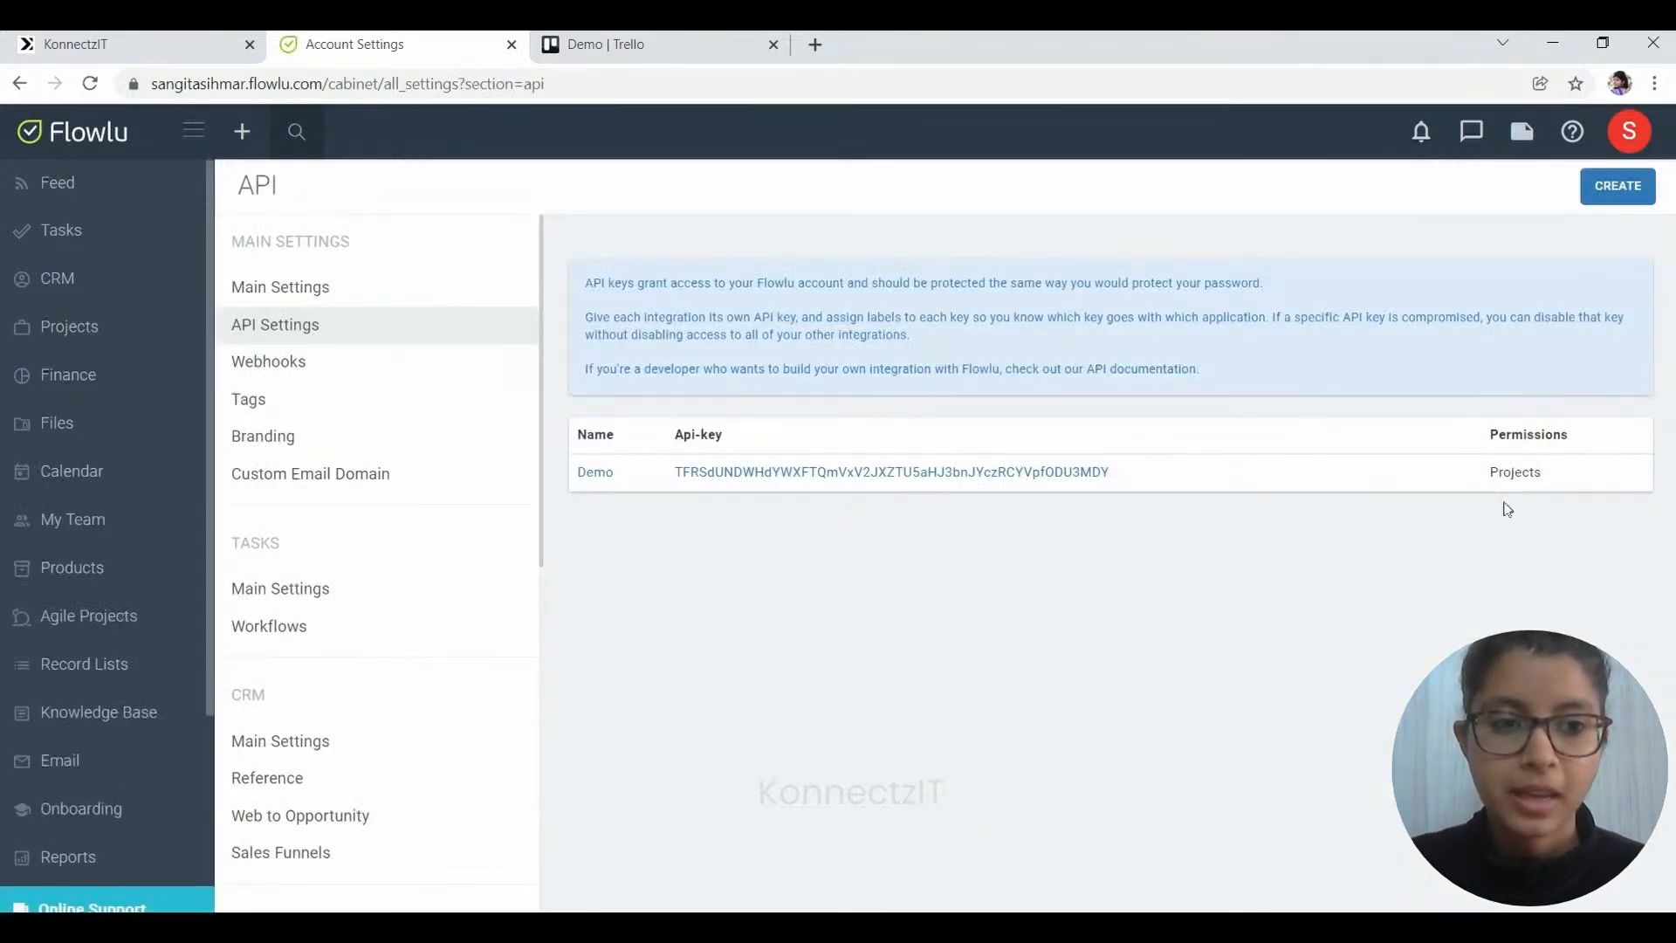
pyautogui.click(1457, 474)
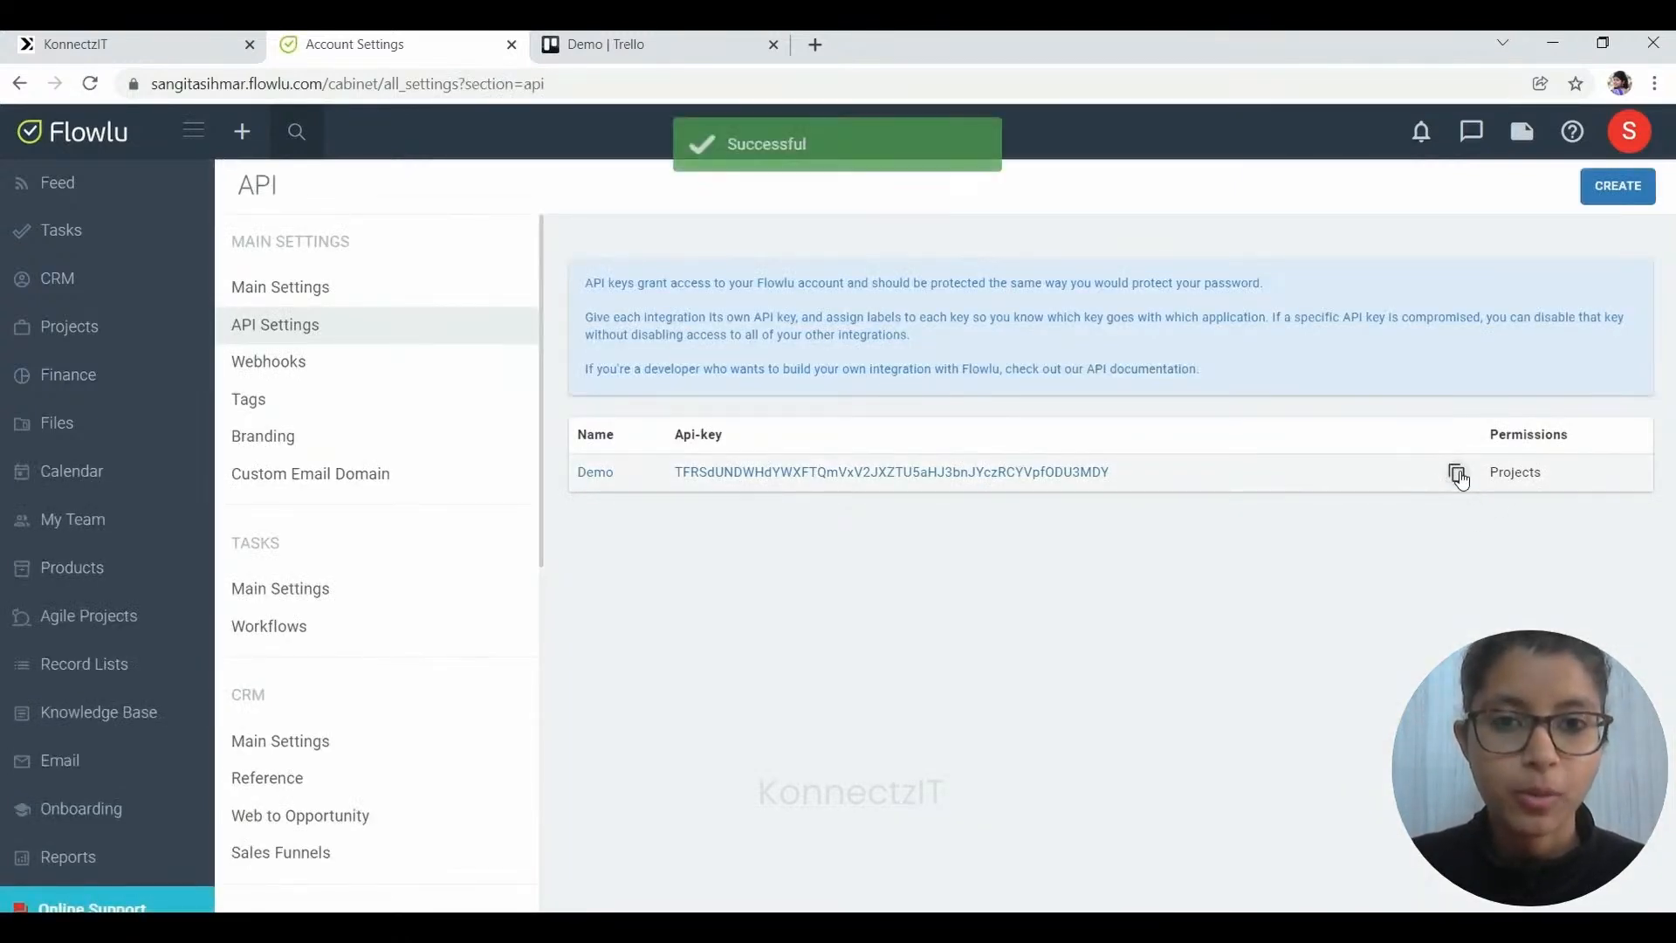
pyautogui.click(131, 43)
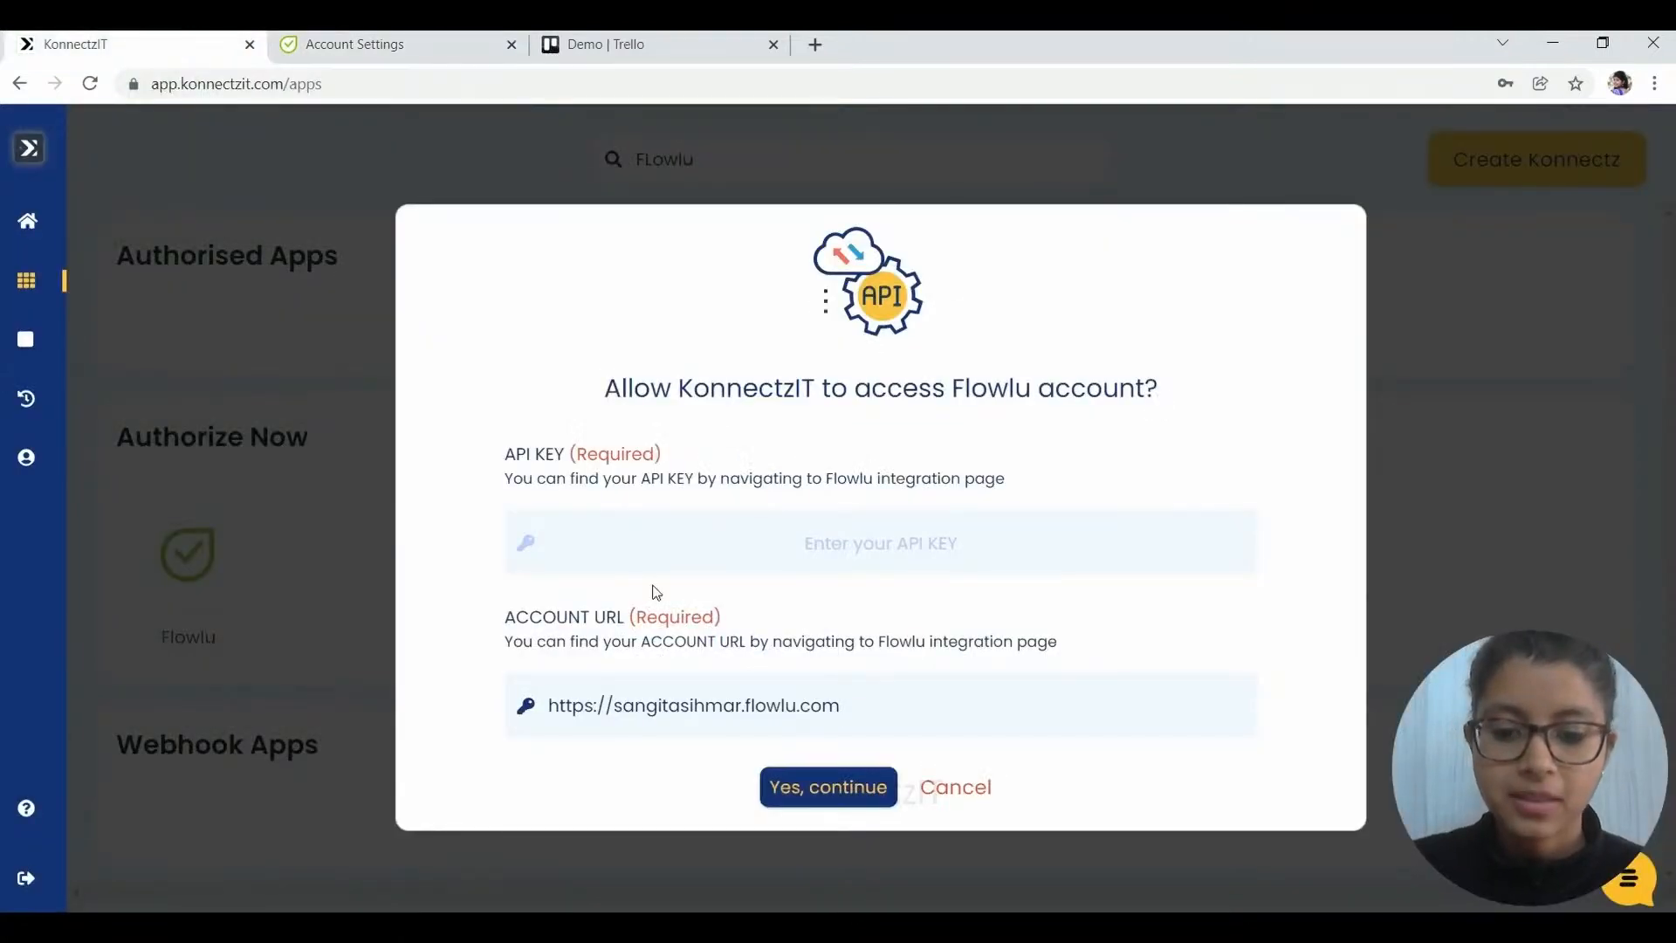
# - Paste the Flowlu Demo API key into the API KEY field and confirm the credentials
pyautogui.hotkey('ctrl', 'v')
pyautogui.click(859, 779)
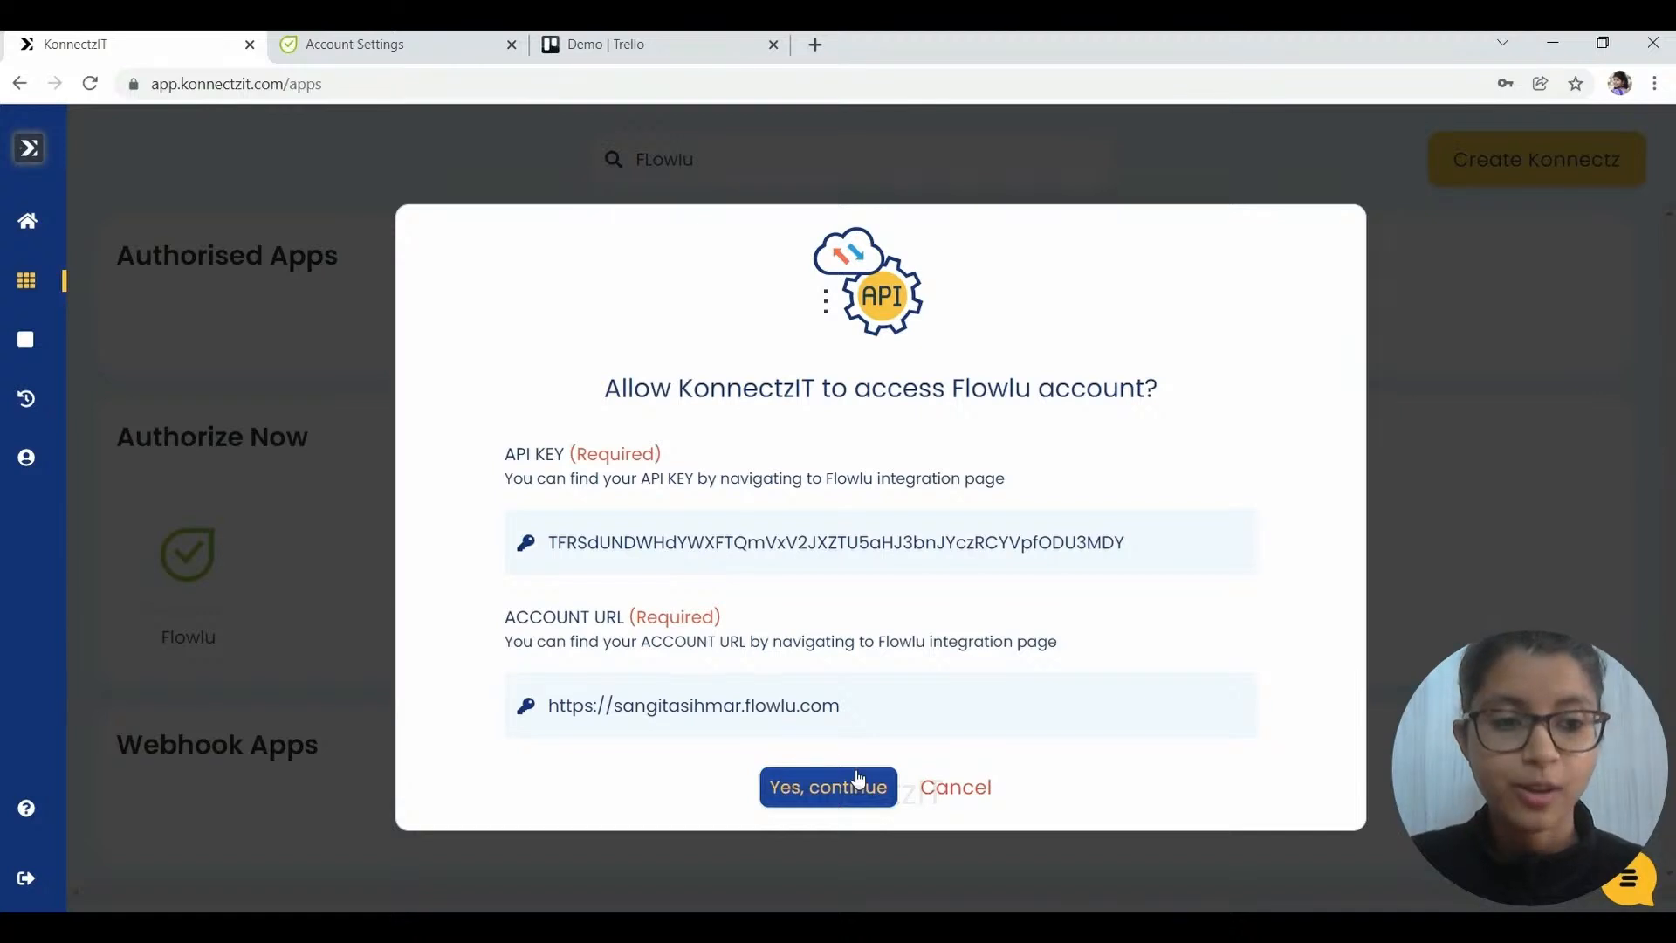
pyautogui.click(858, 779)
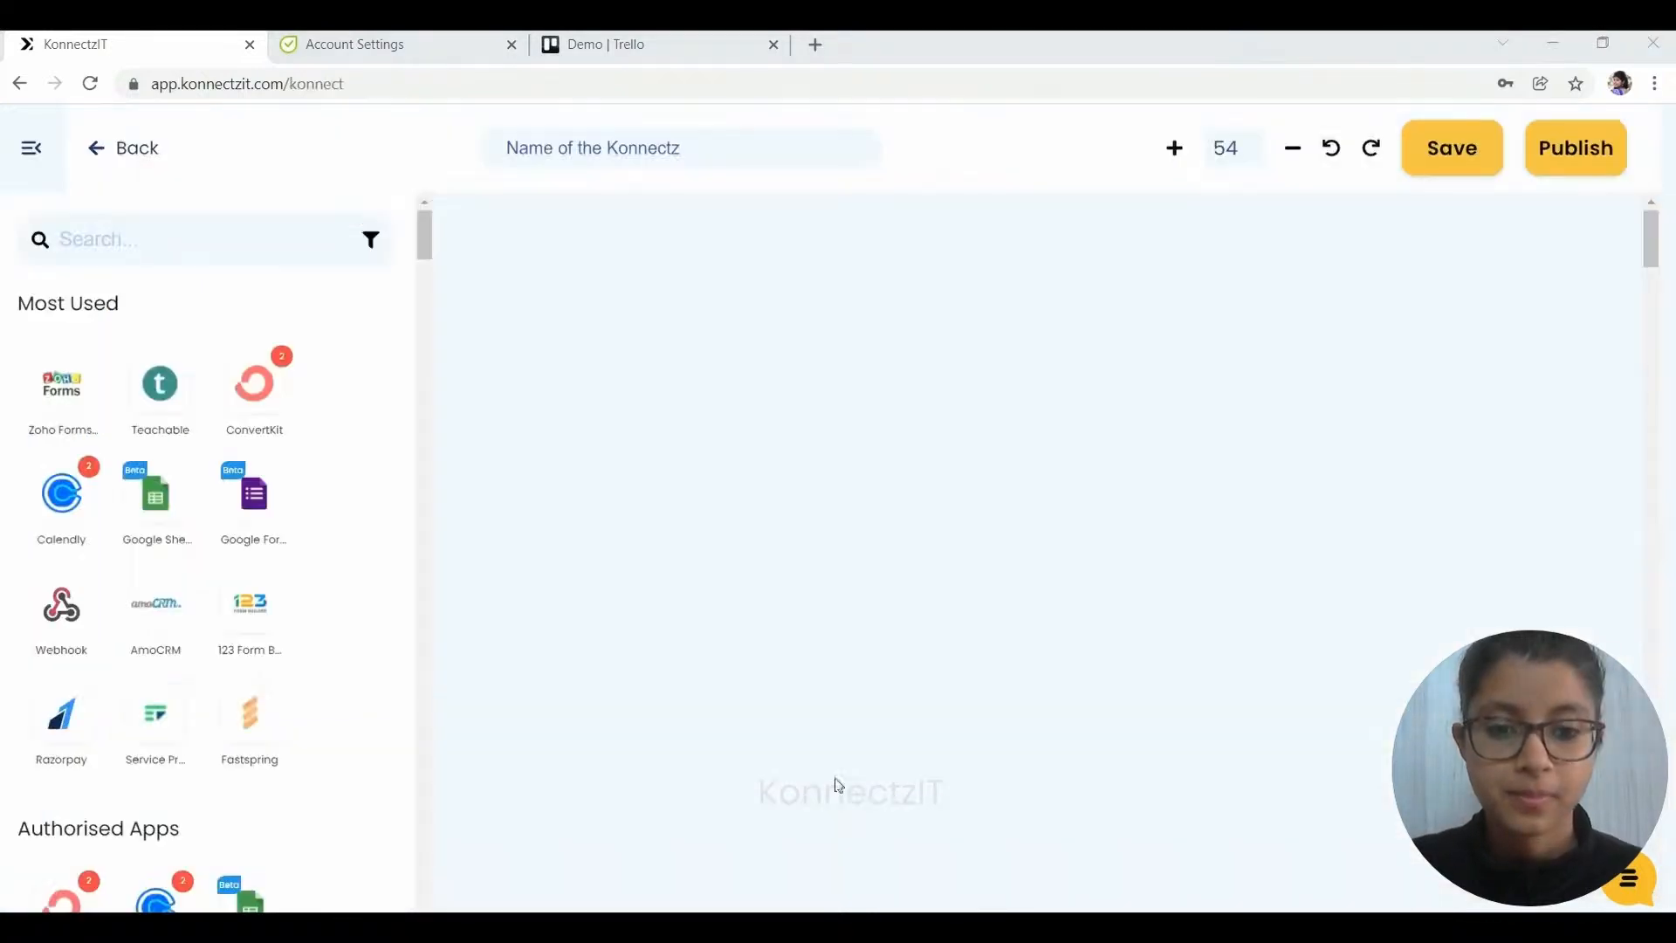
# - Add a Trello trigger using Trello Account #2 with the New Board event, then test it
pyautogui.write('tre')
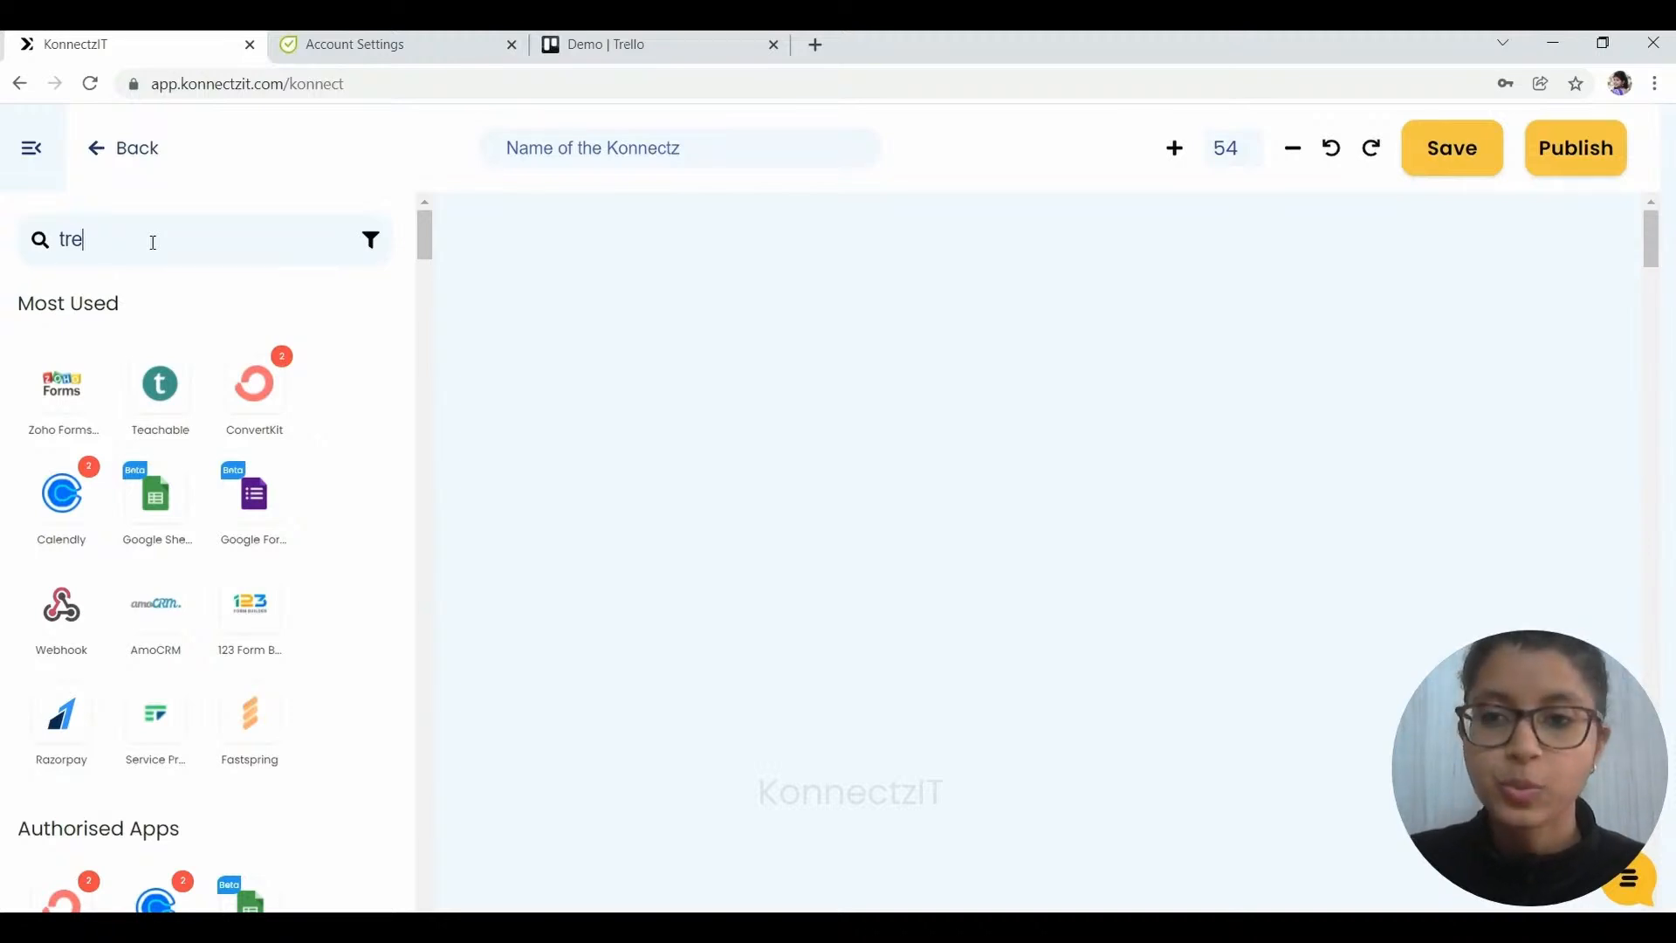
pyautogui.write('ll')
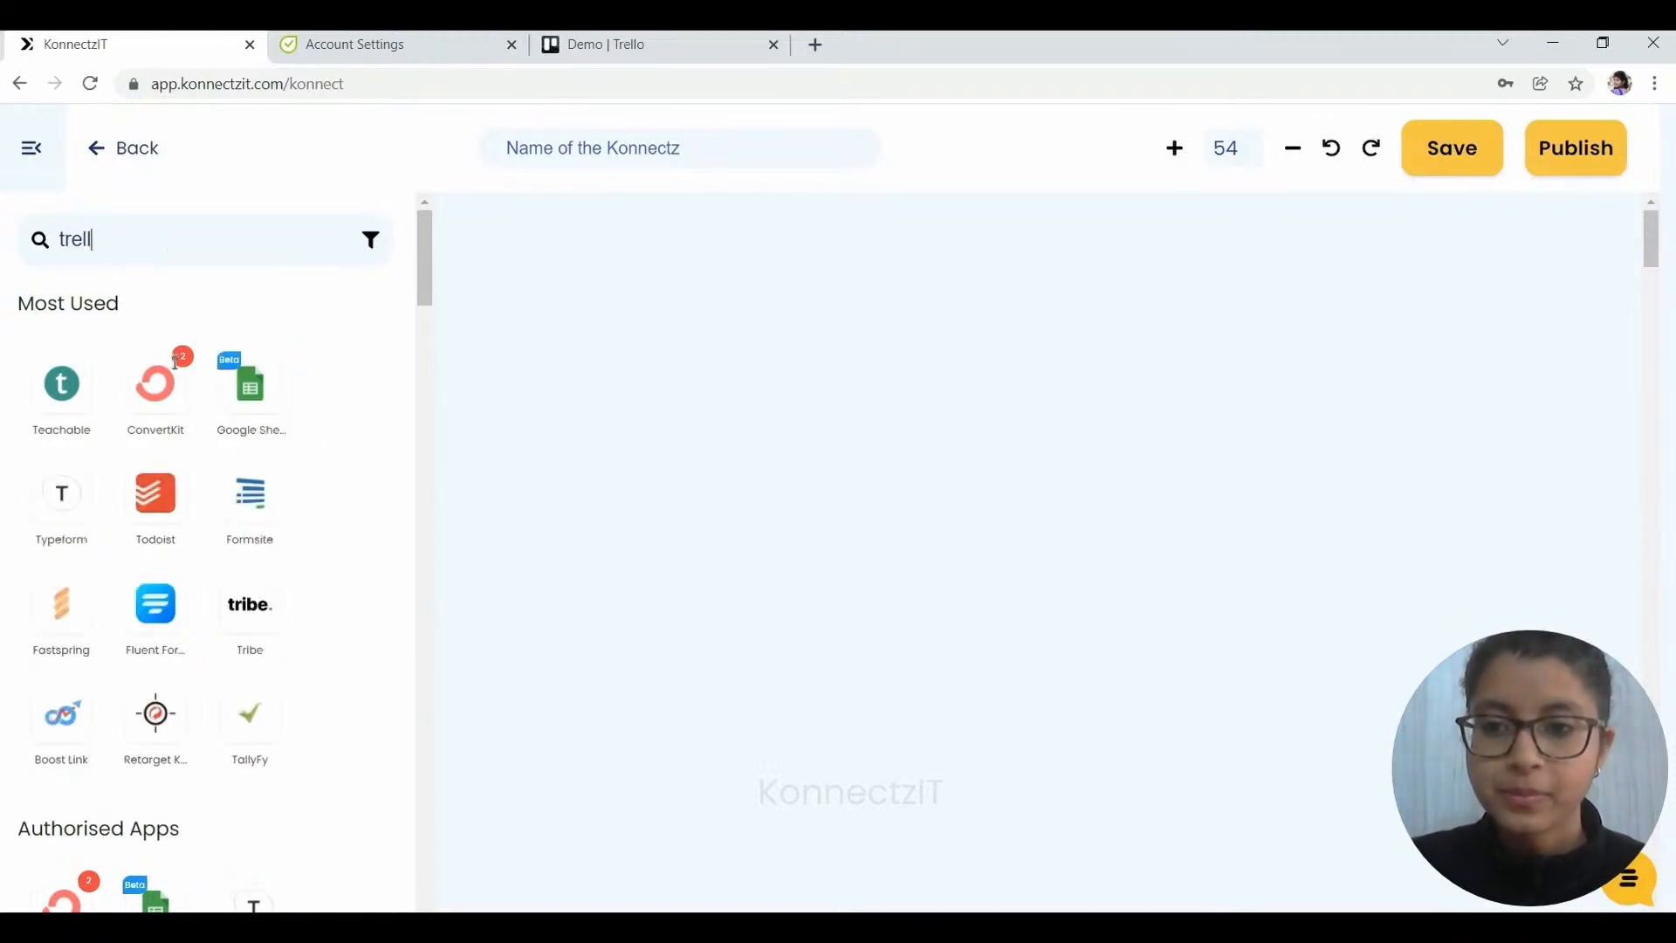
pyautogui.moveTo(61, 384); pyautogui.dragTo(553, 288)
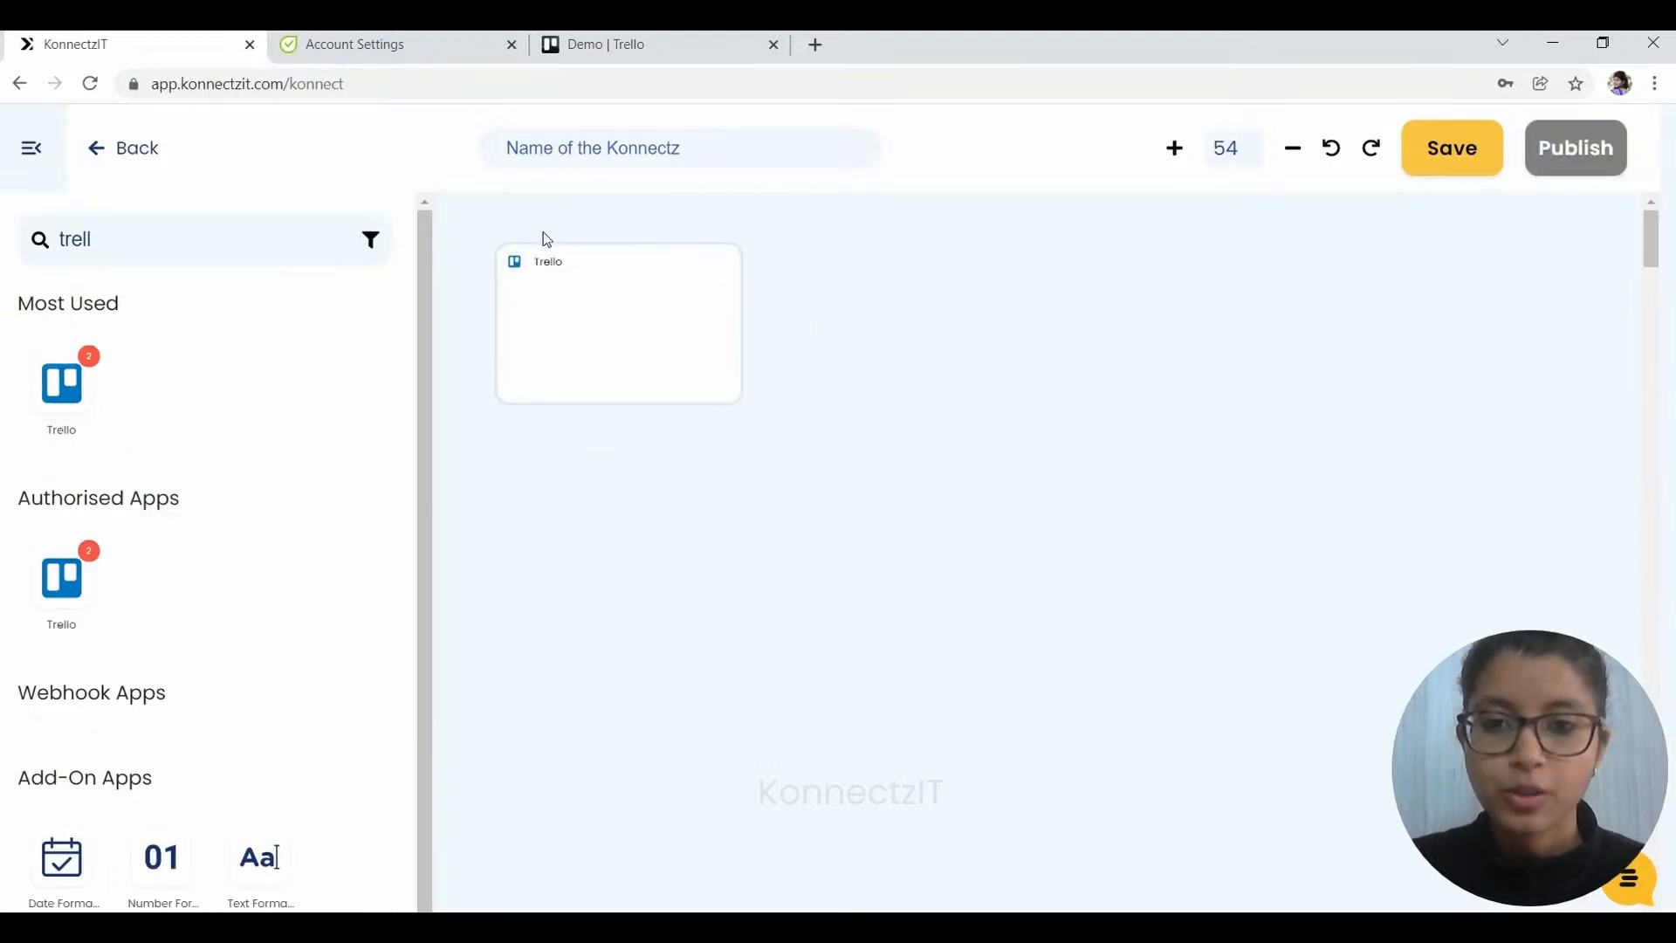
pyautogui.click(552, 319)
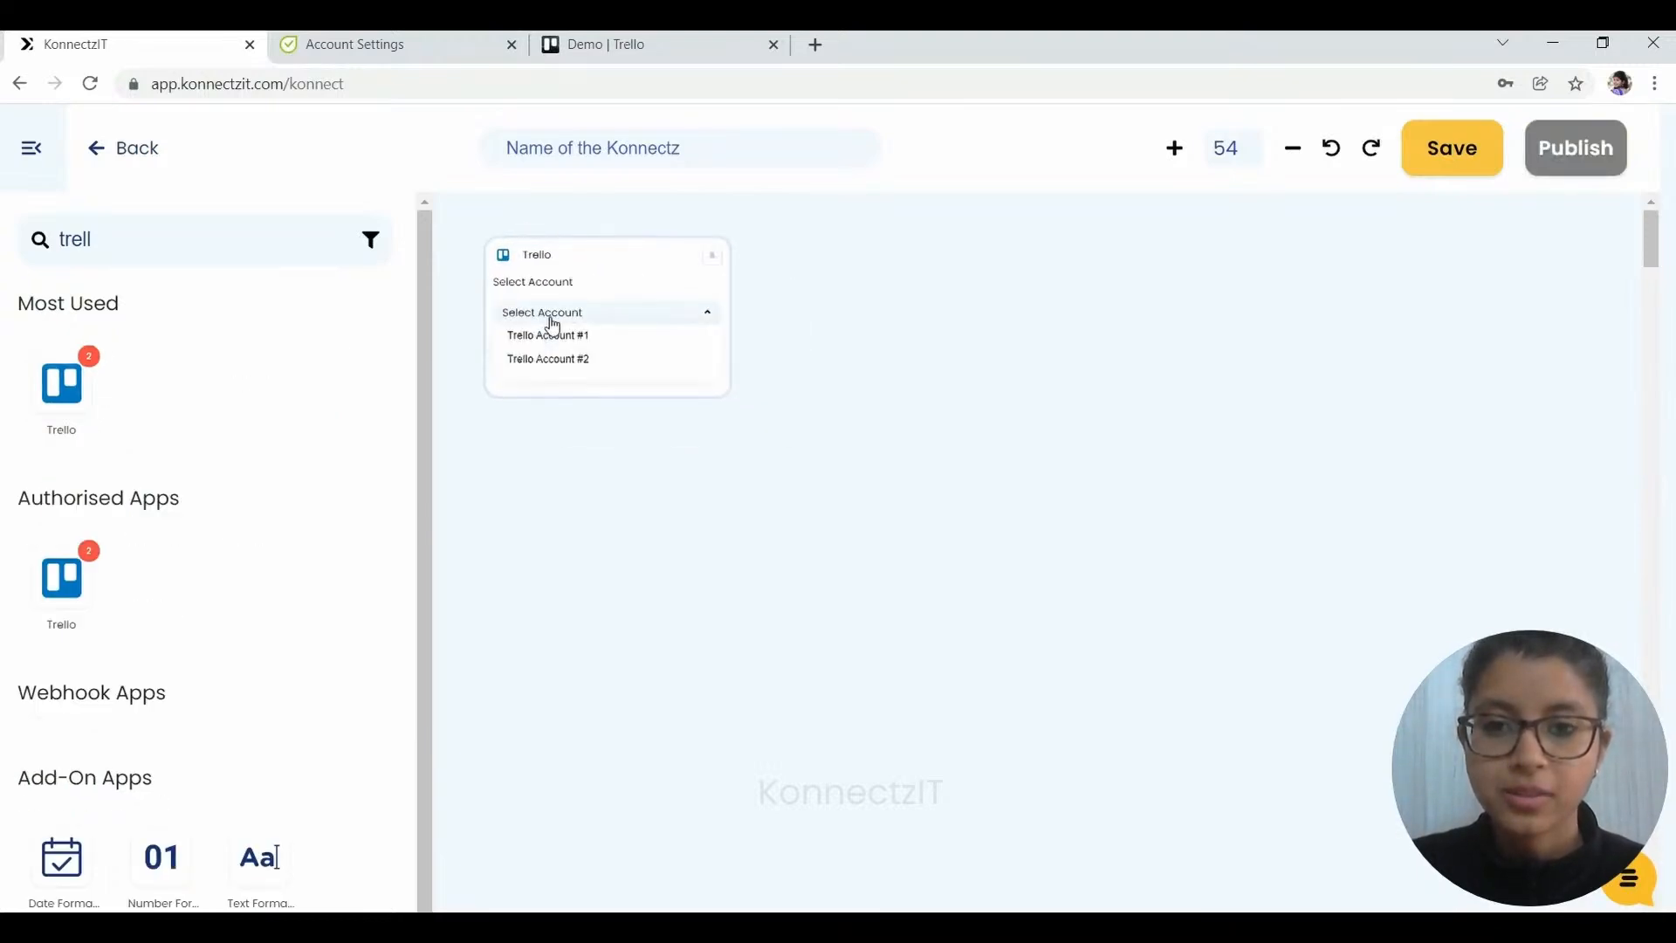
pyautogui.click(553, 361)
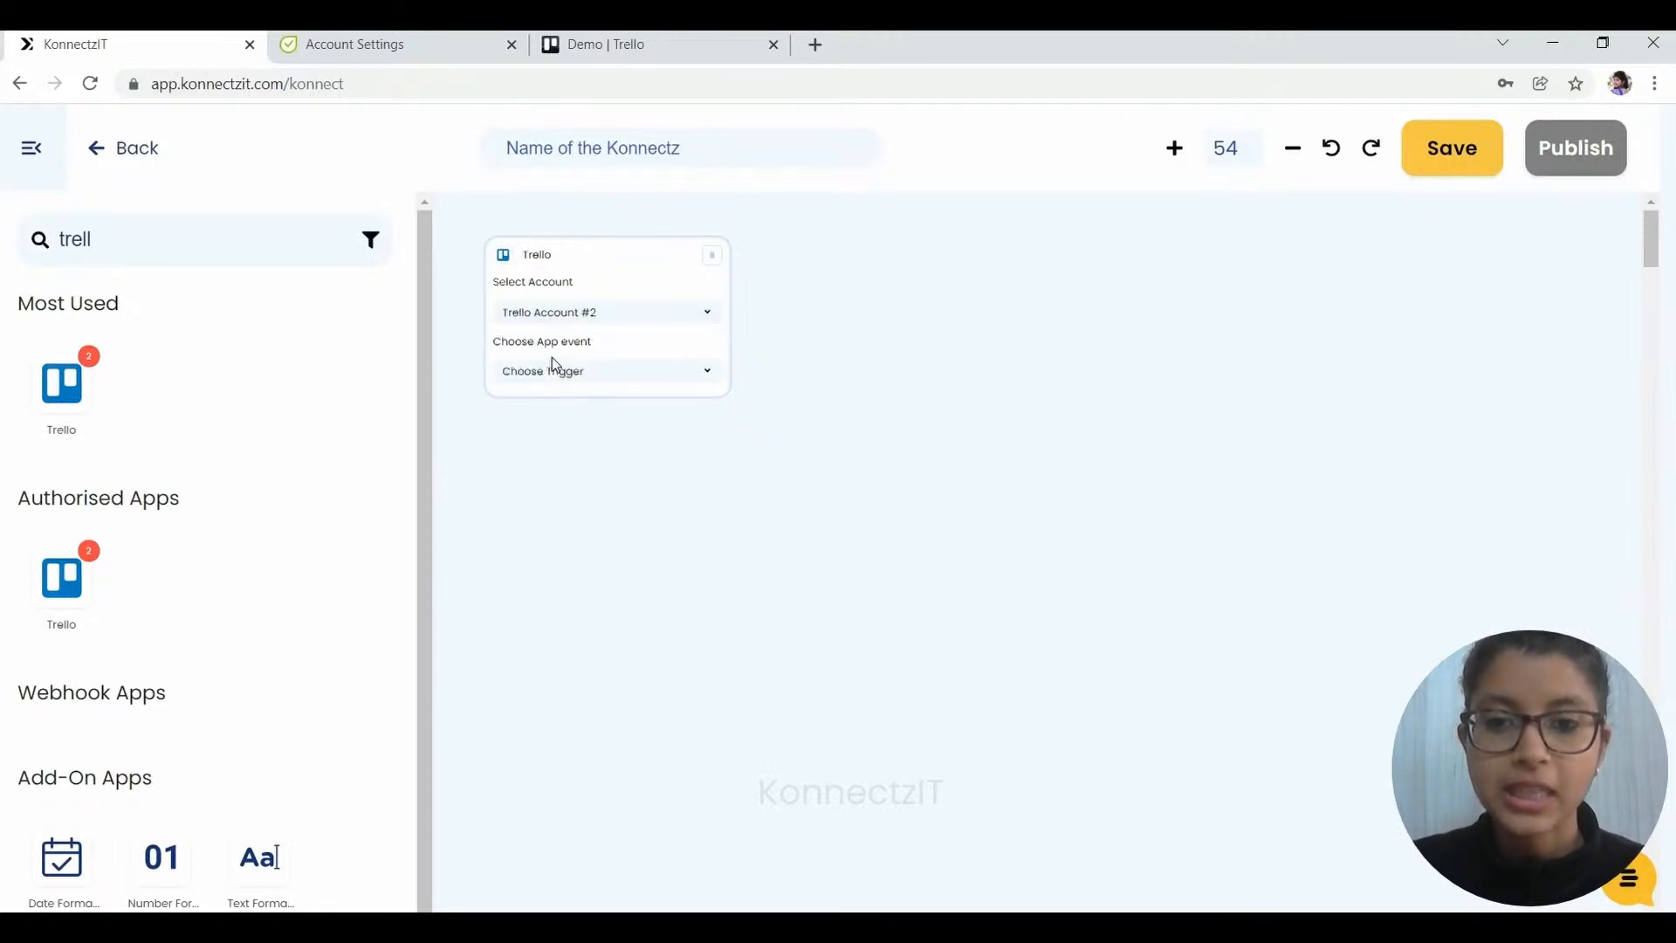
pyautogui.click(560, 374)
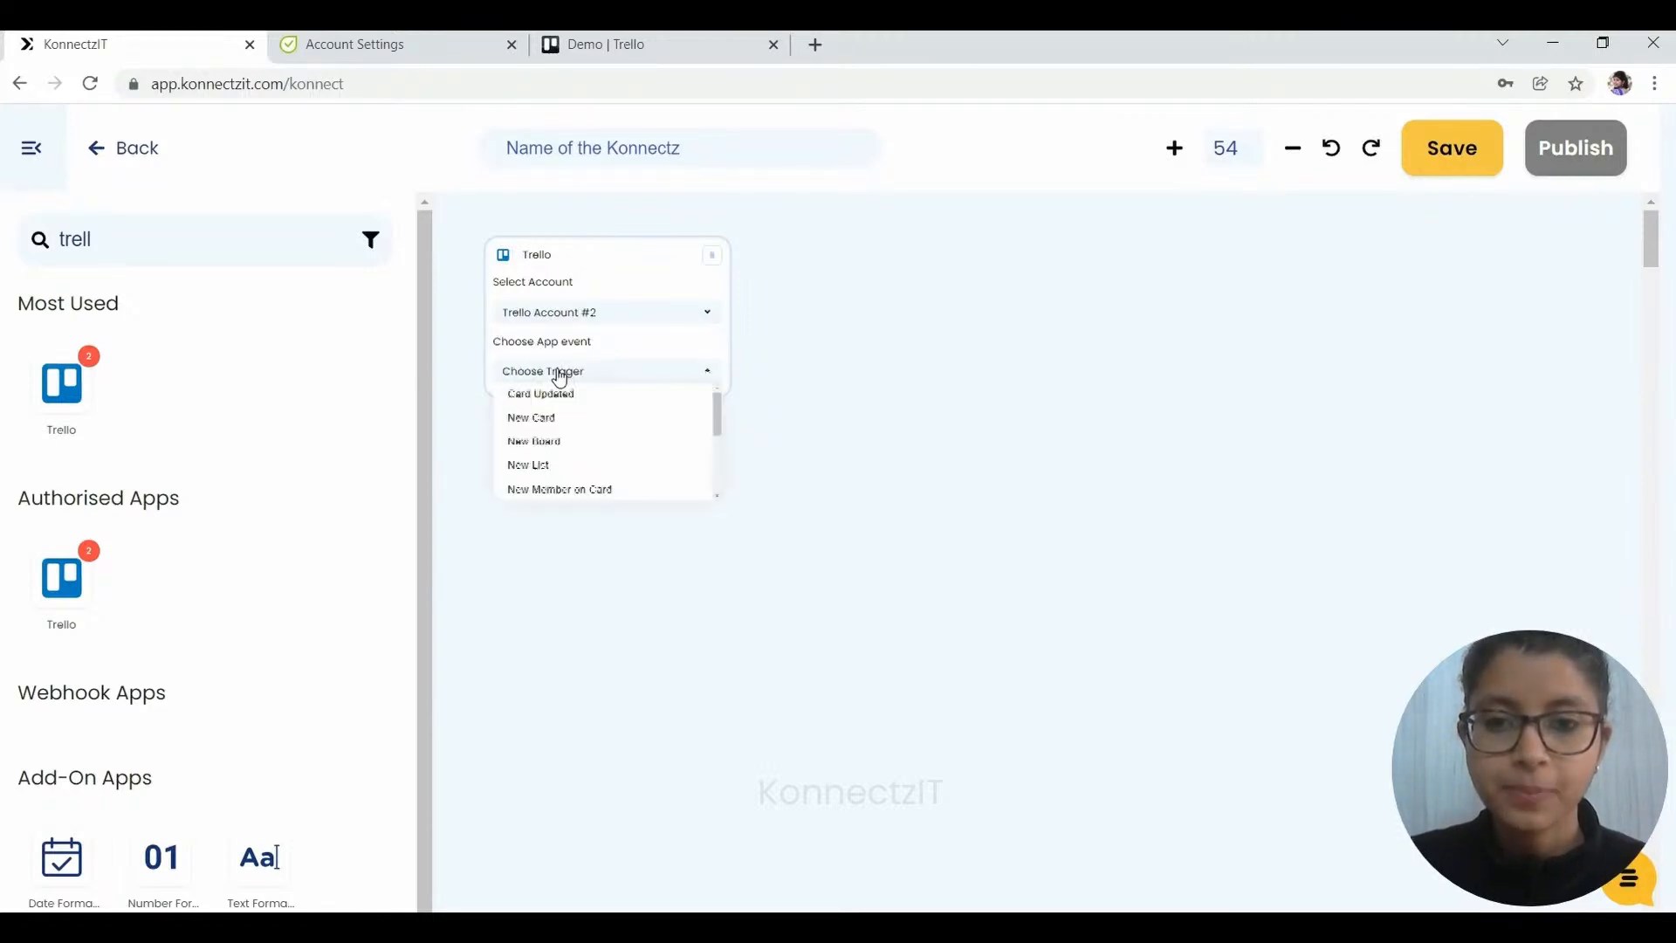
pyautogui.click(561, 445)
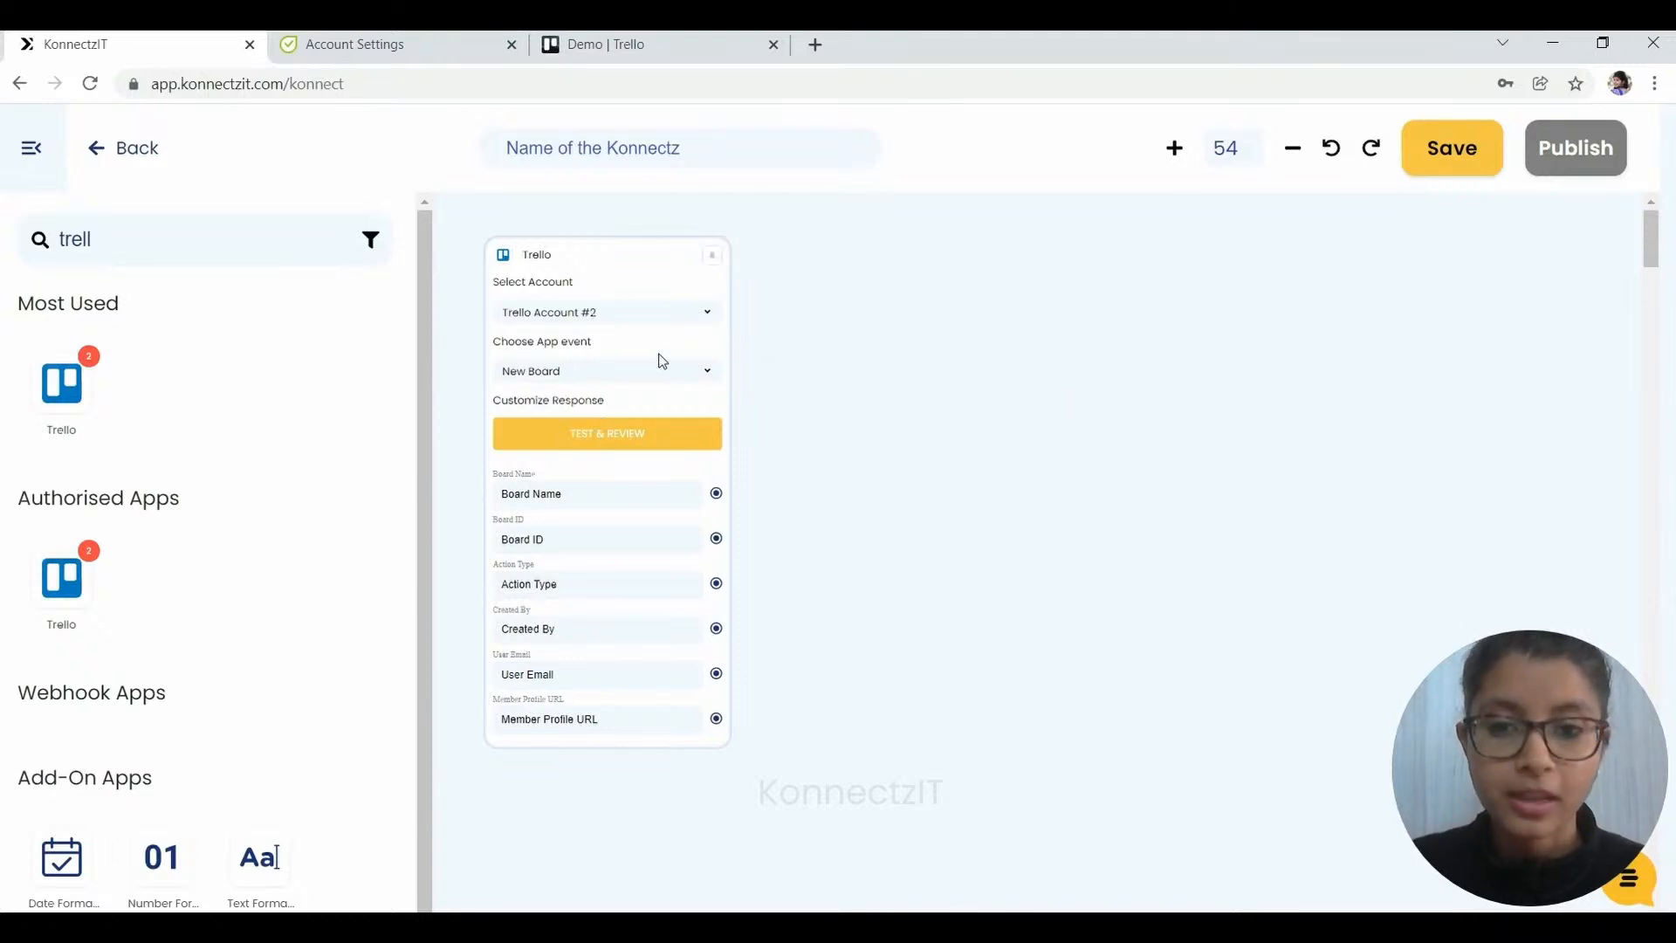
pyautogui.click(606, 444)
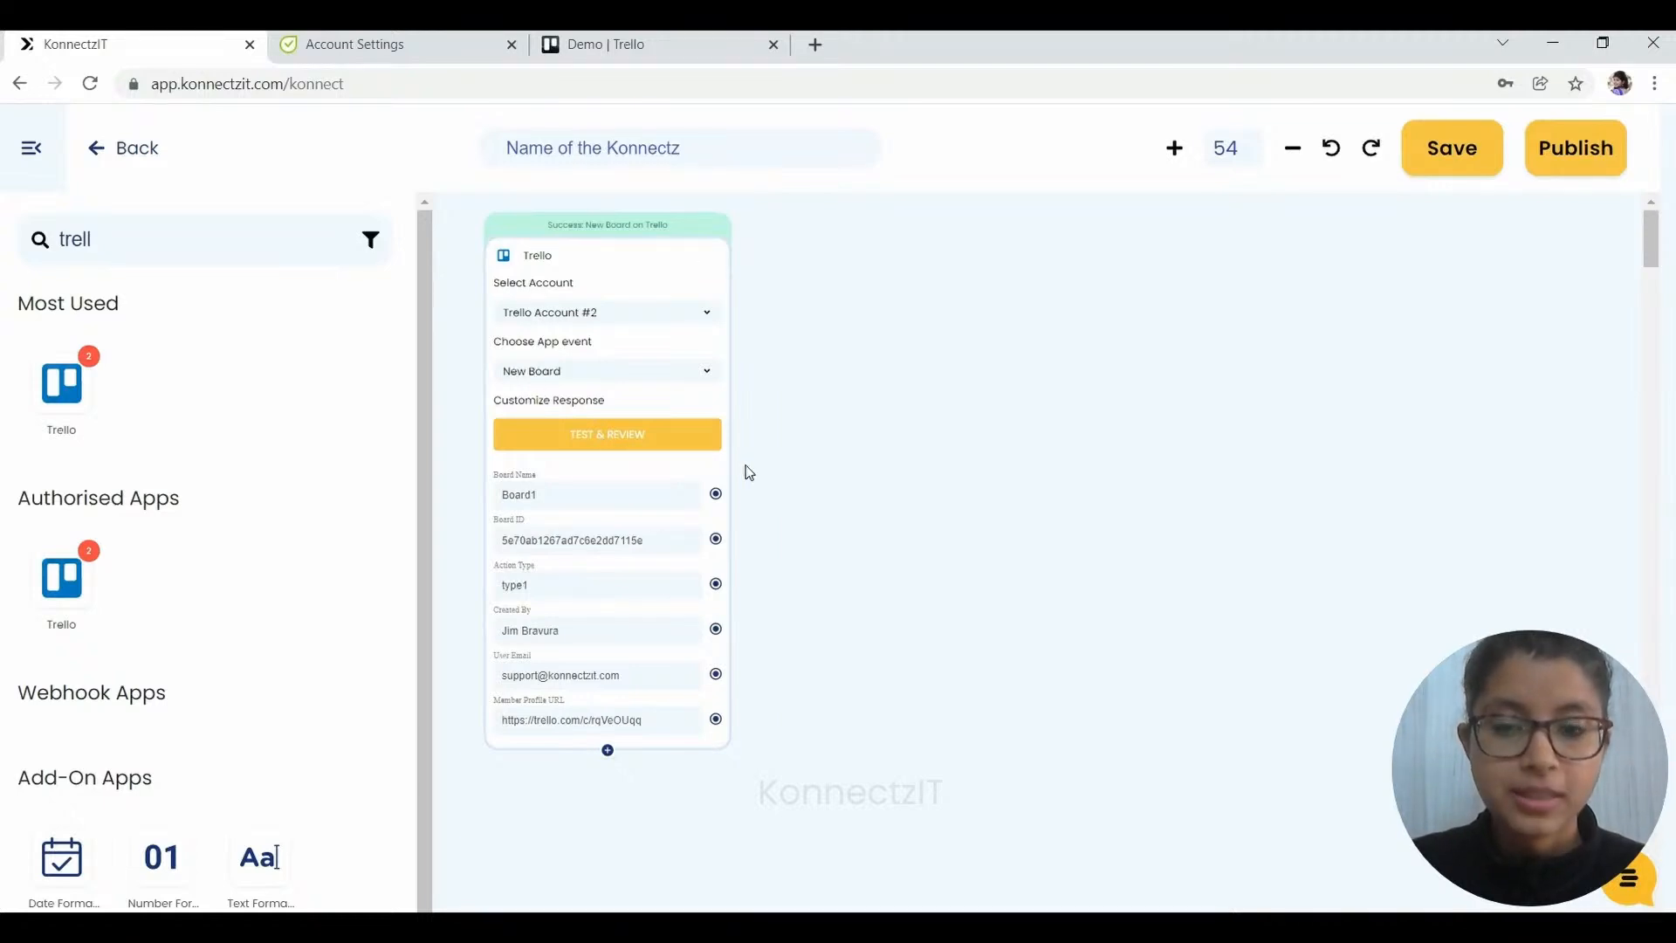
# - Add a Text Formatter set to Merge Text, linking Board Name, Created By and User Email
pyautogui.moveTo(259, 856); pyautogui.dragTo(867, 280)
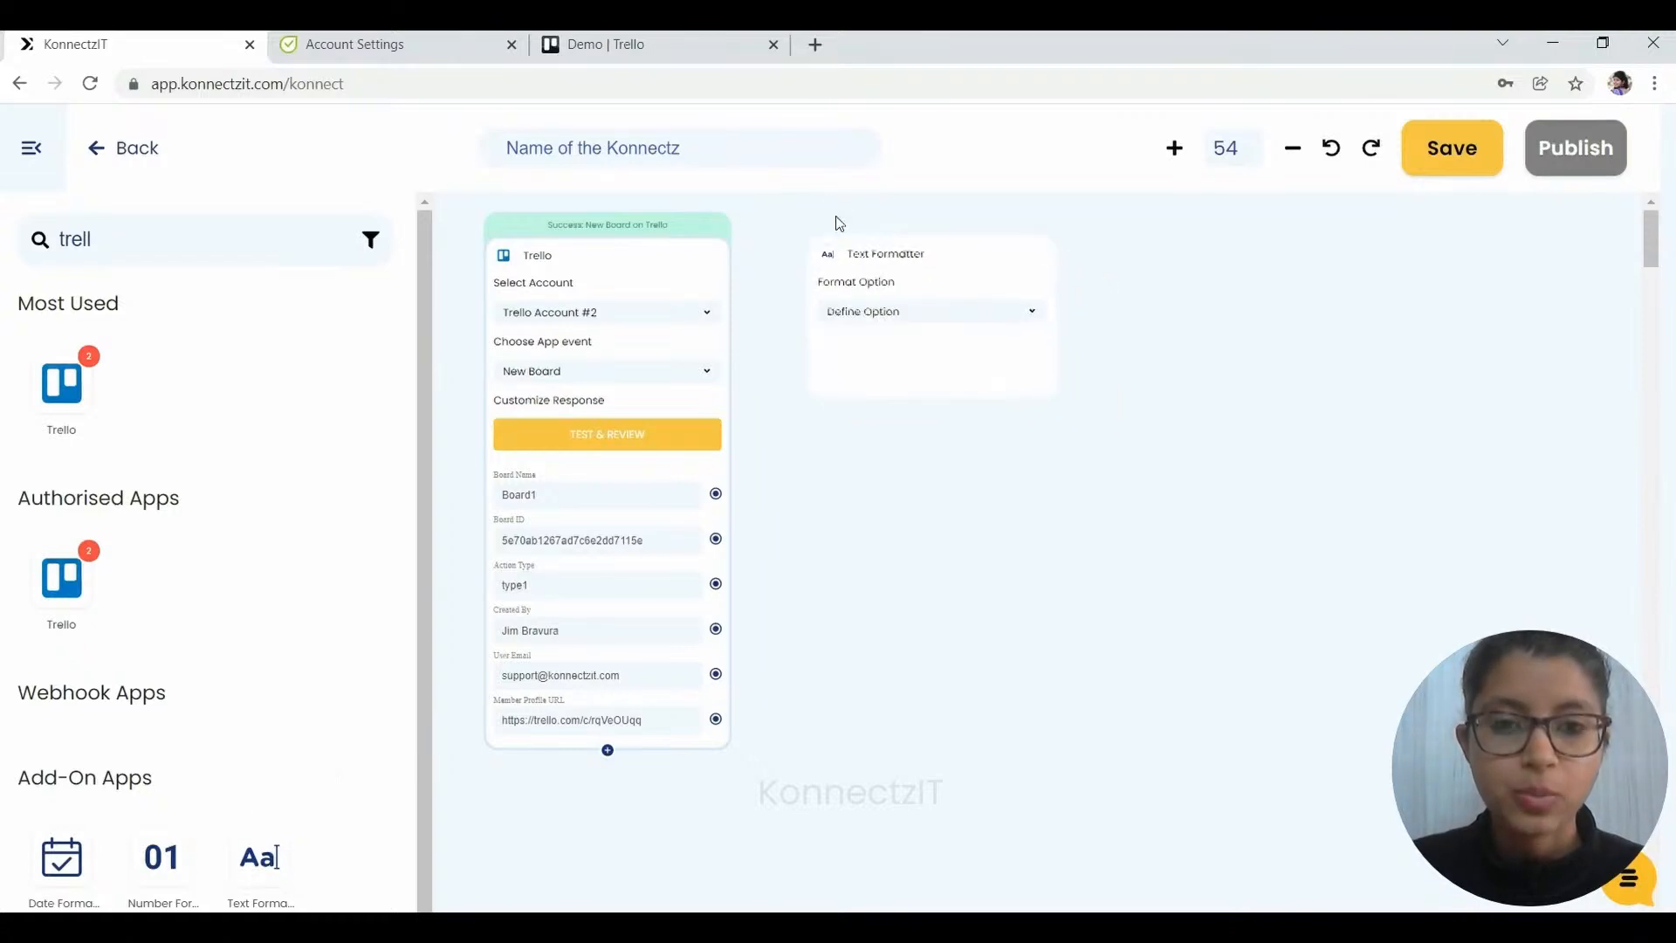
pyautogui.click(870, 317)
pyautogui.click(858, 335)
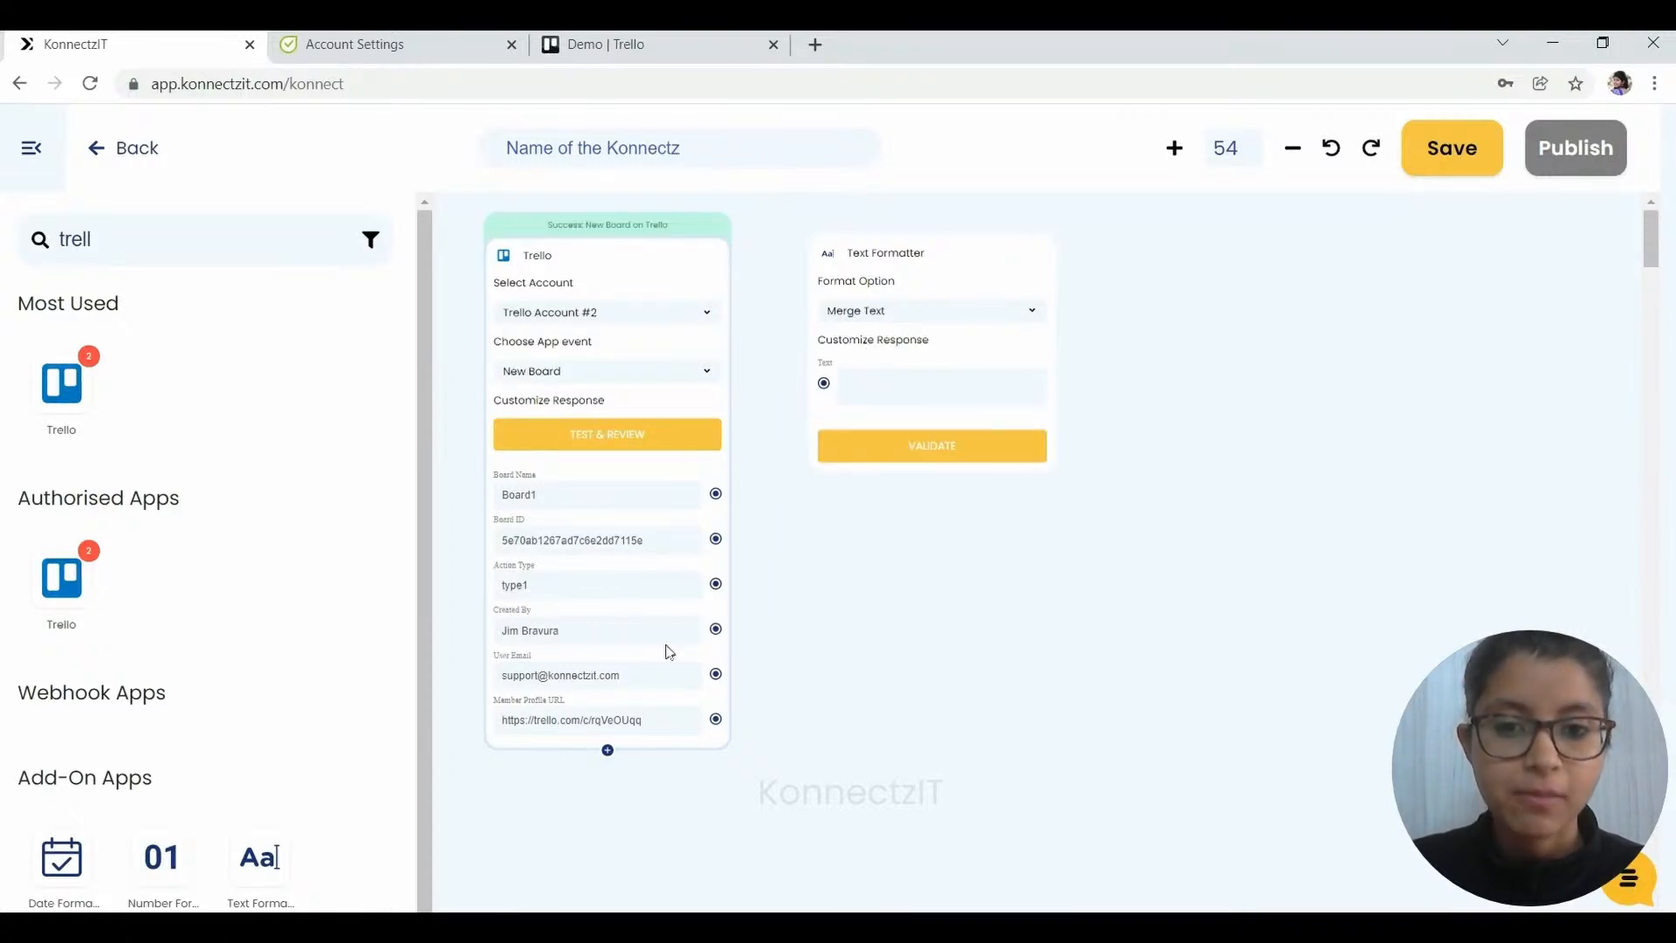
pyautogui.click(715, 494)
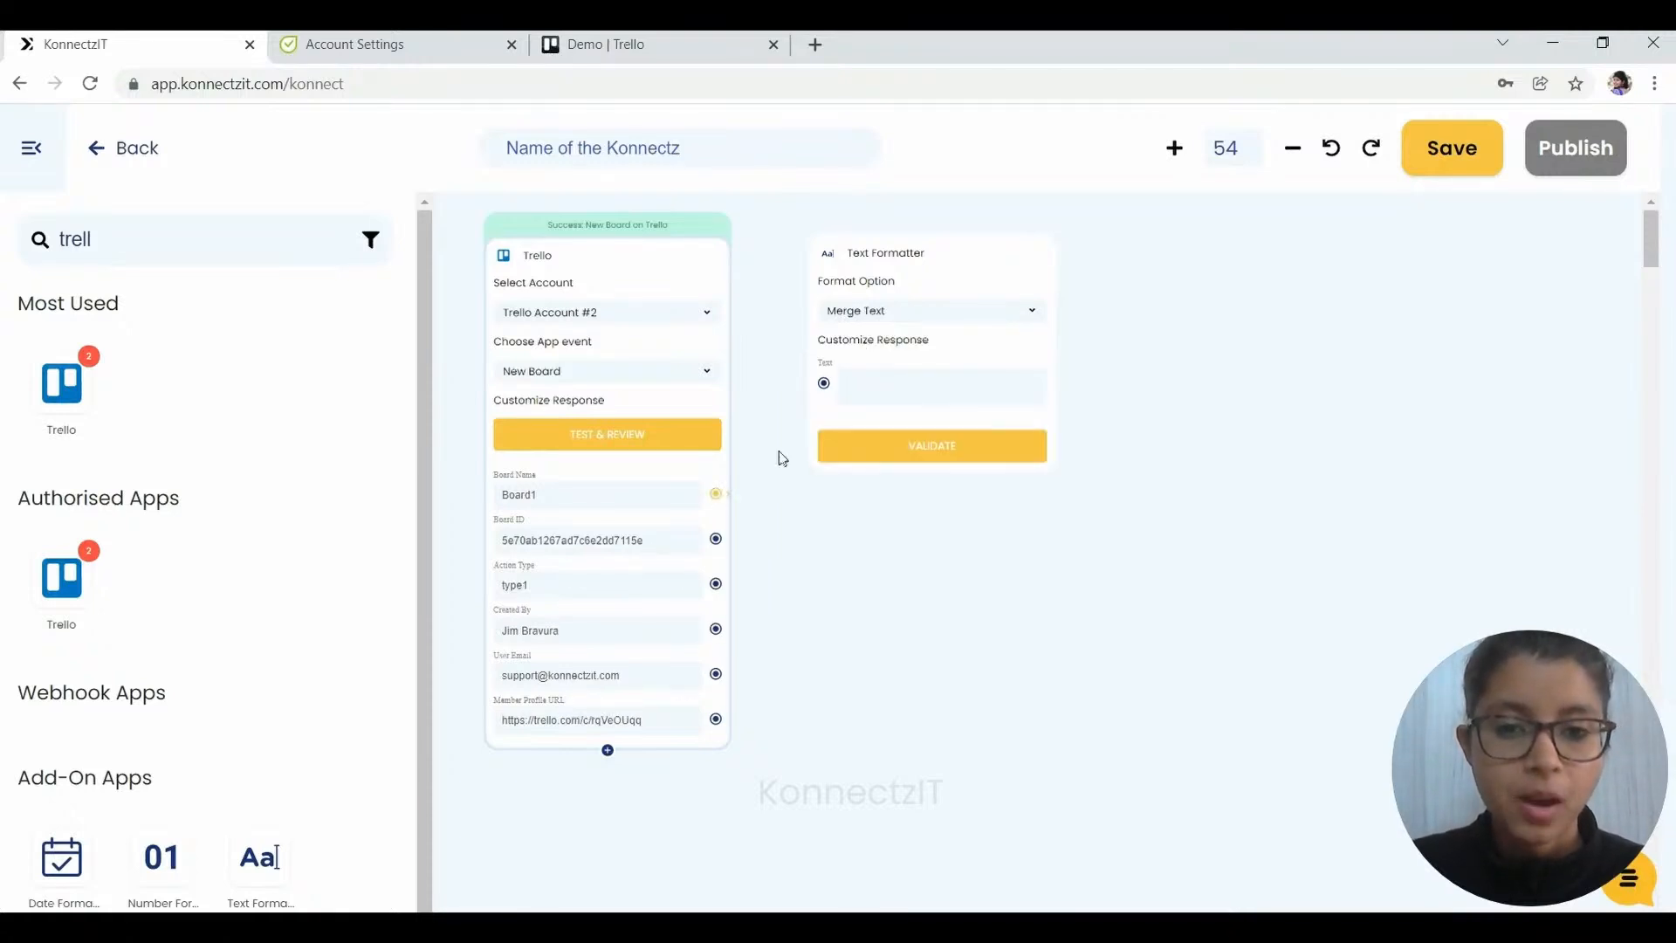
pyautogui.click(824, 384)
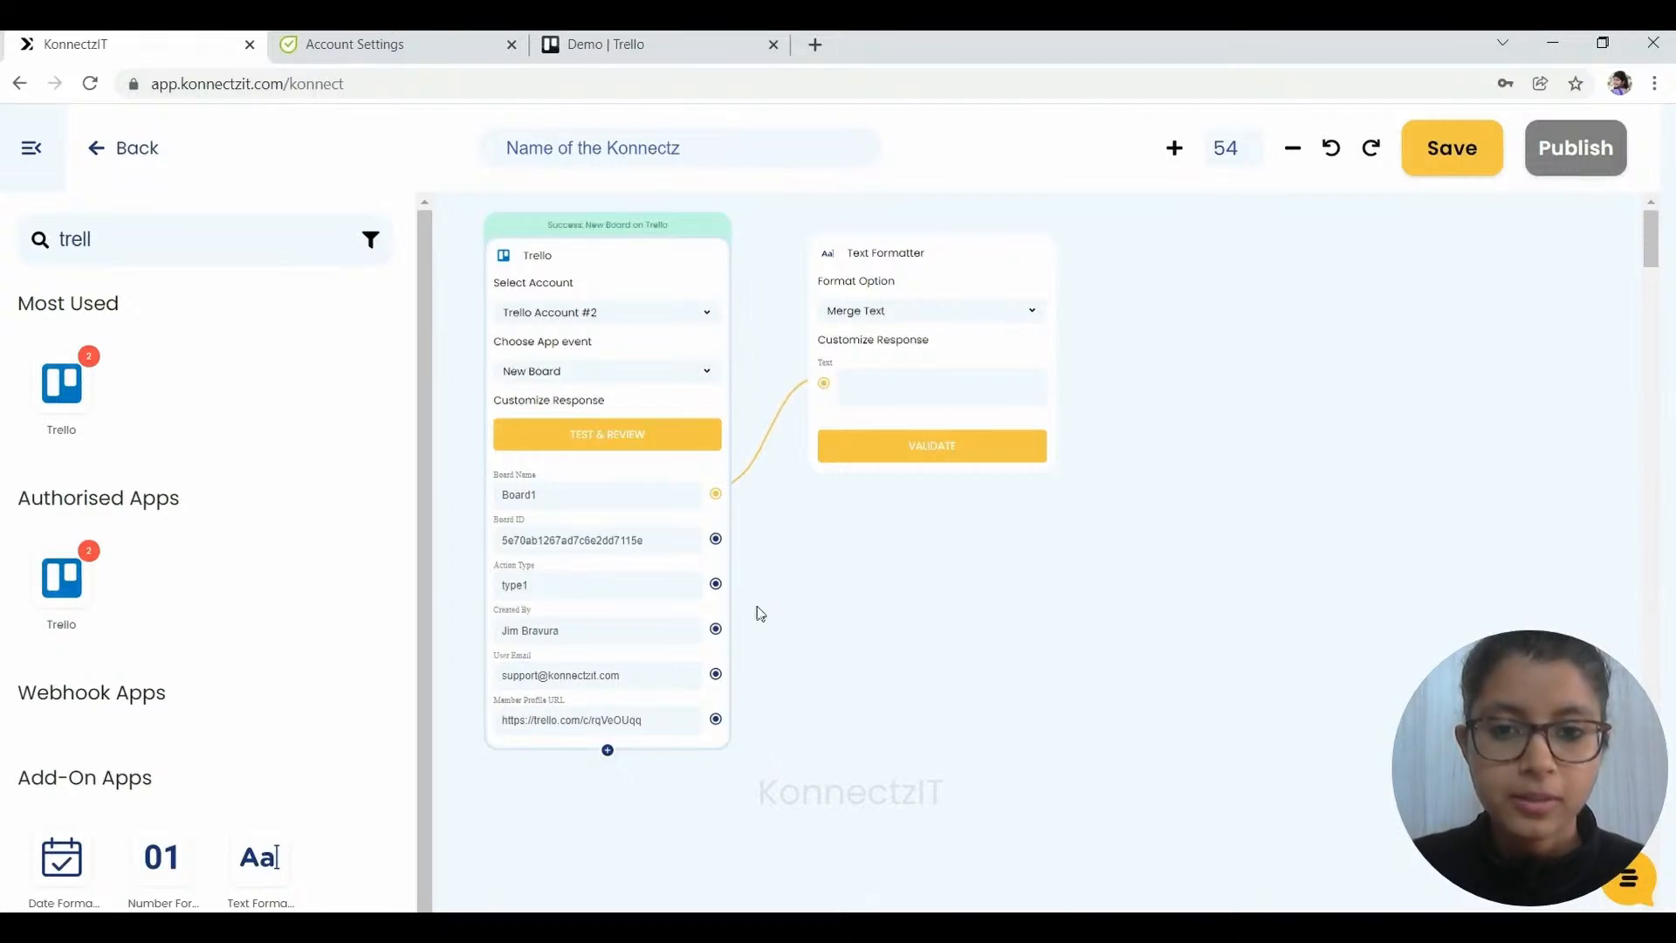
pyautogui.click(716, 628)
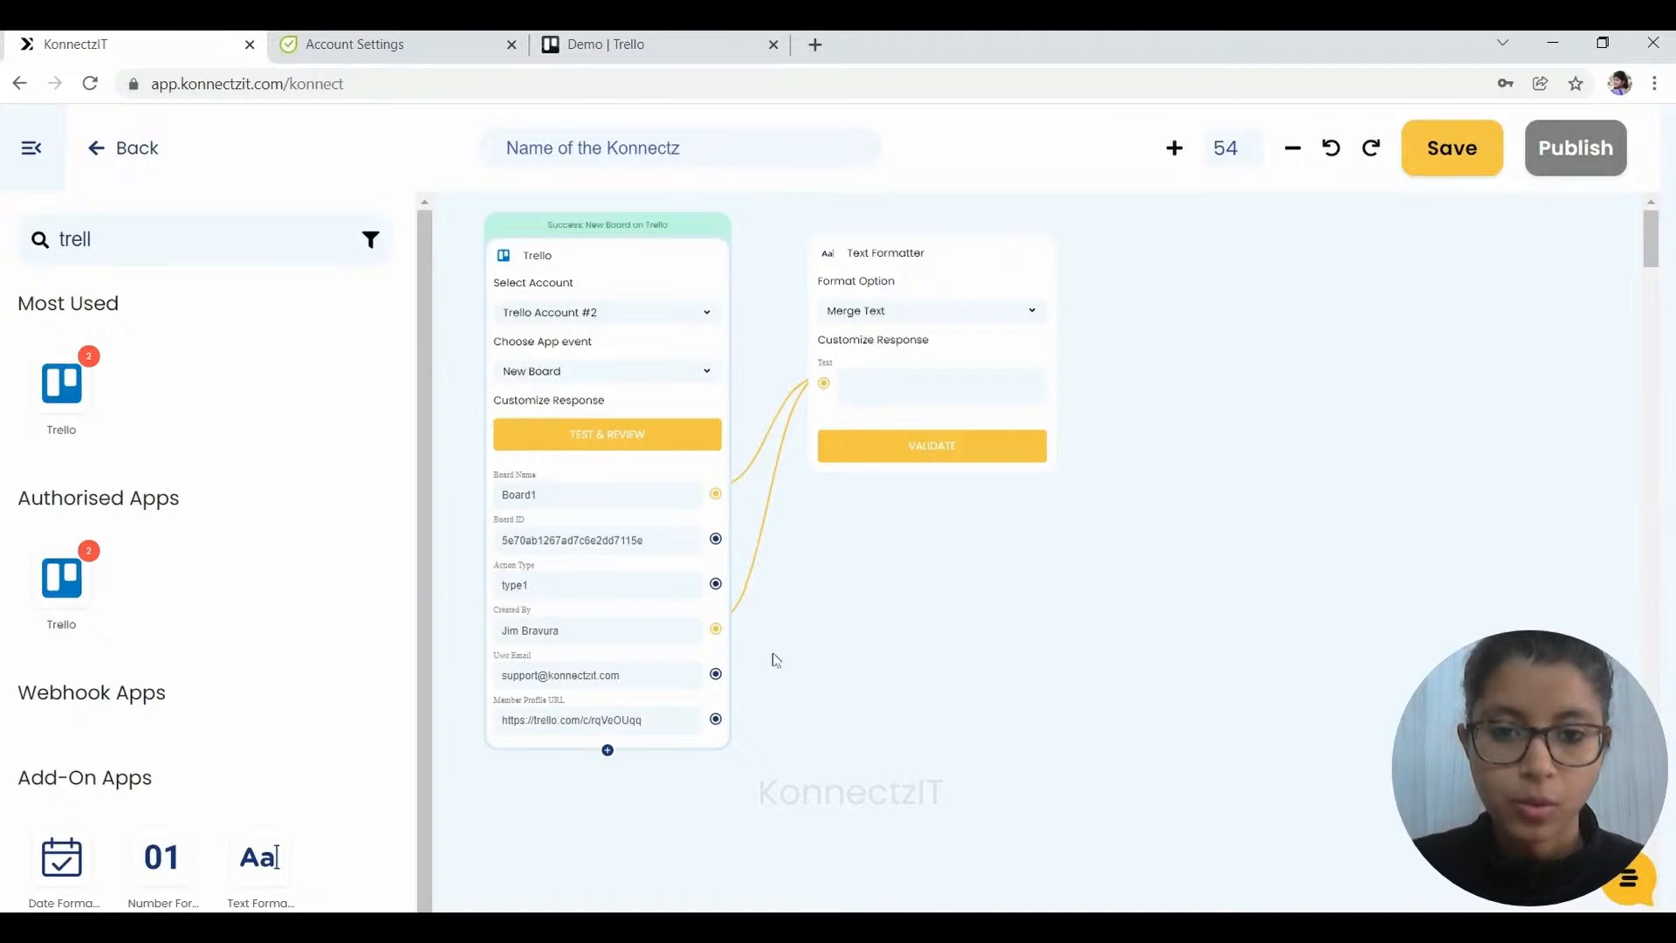
pyautogui.click(716, 673)
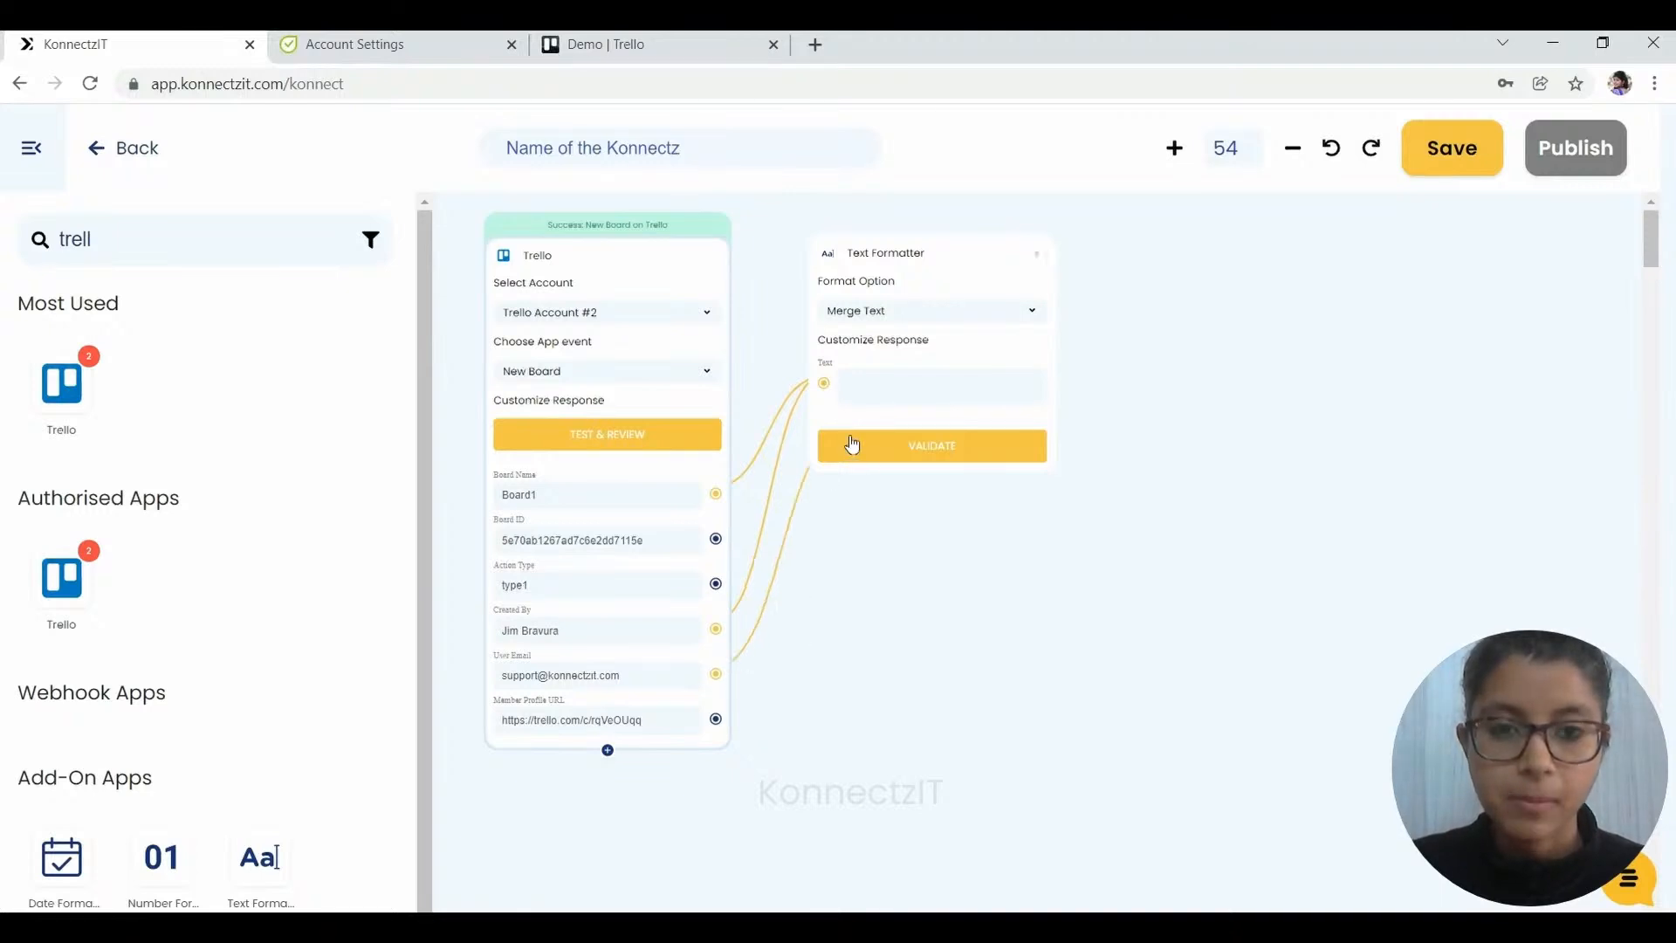
pyautogui.click(824, 384)
# - Write the merged text as 'Project Name:', 'Owner:' and 'Email ID:' lines with their field tags
pyautogui.click(878, 392)
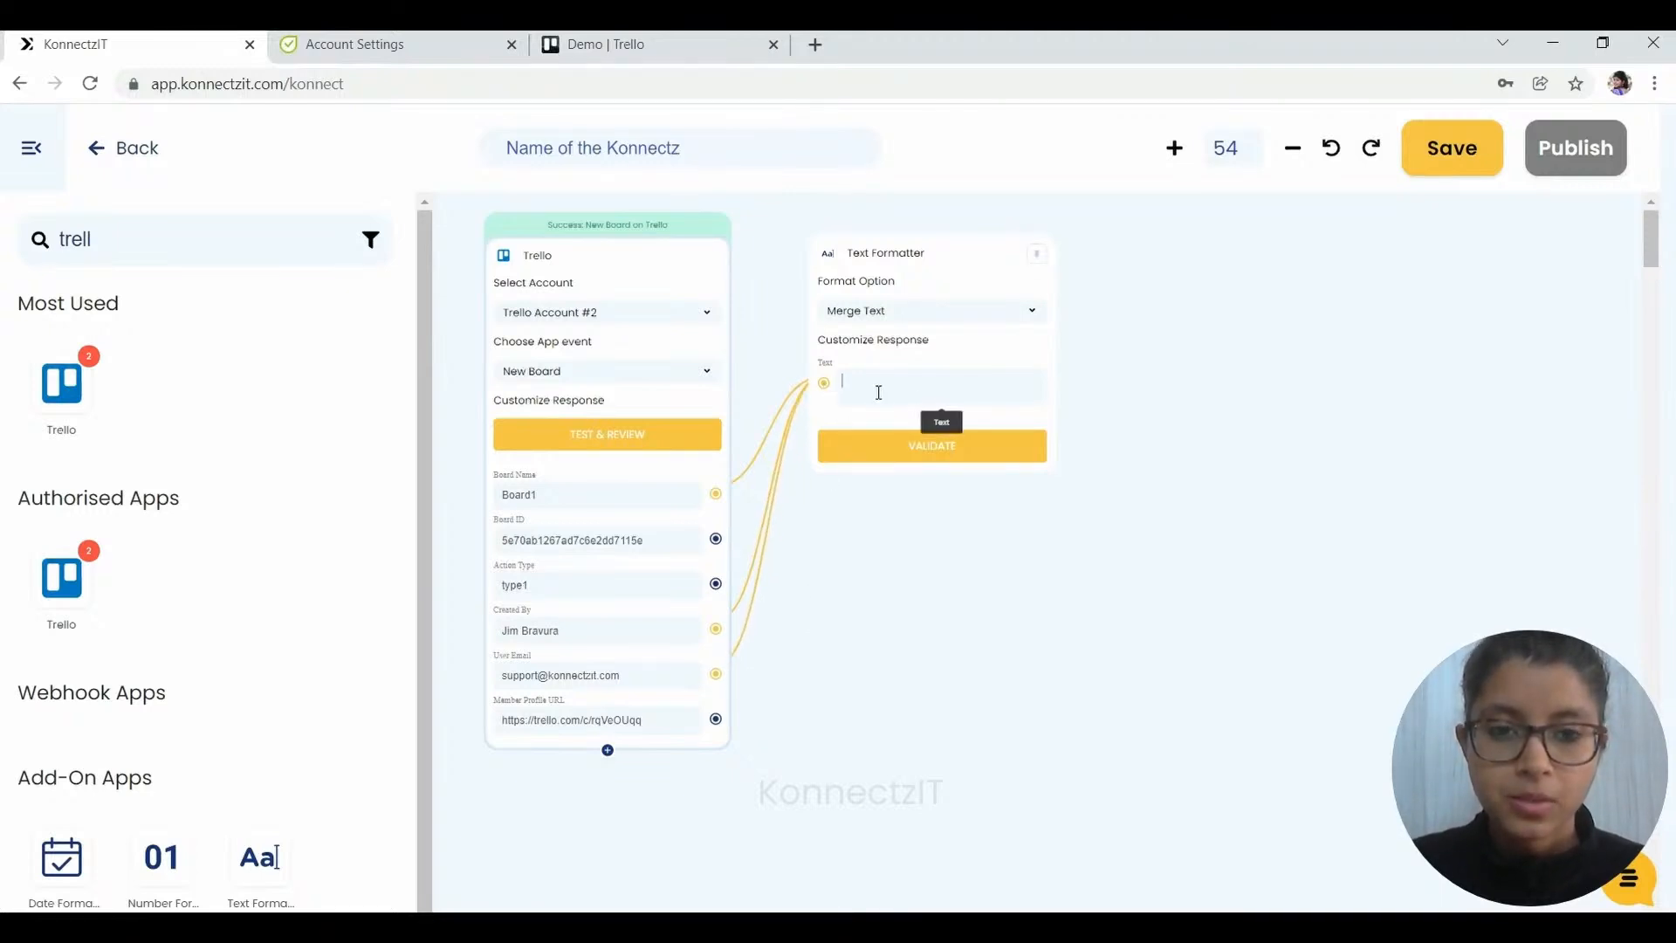
pyautogui.write('Projec')
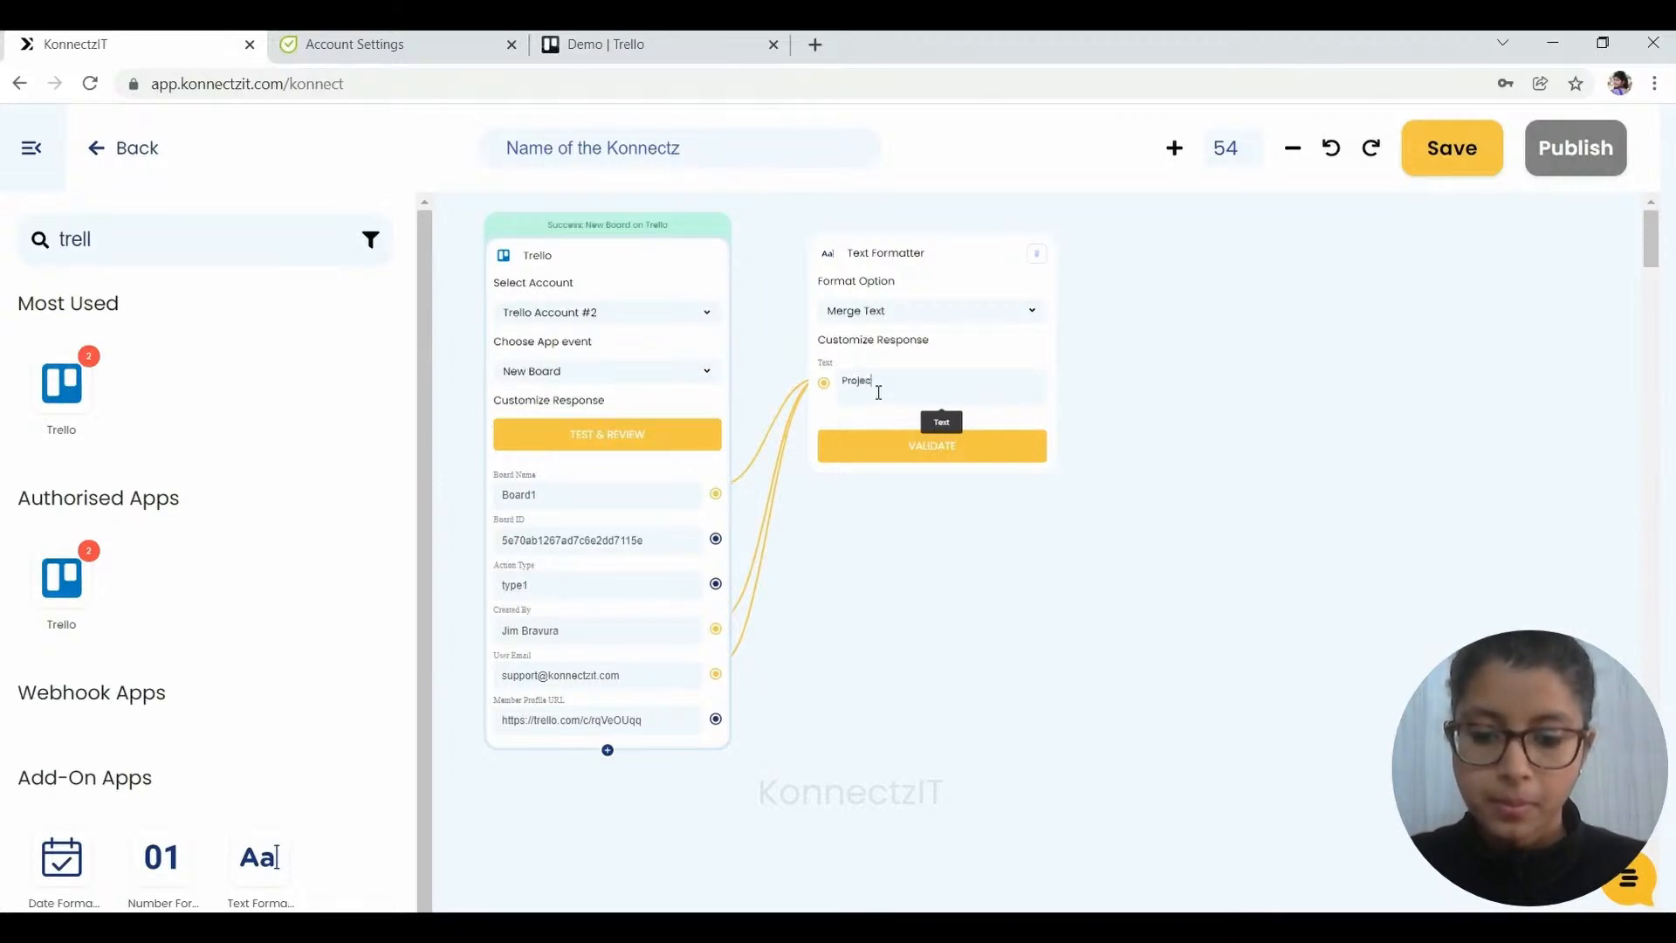
pyautogui.write('t Name:')
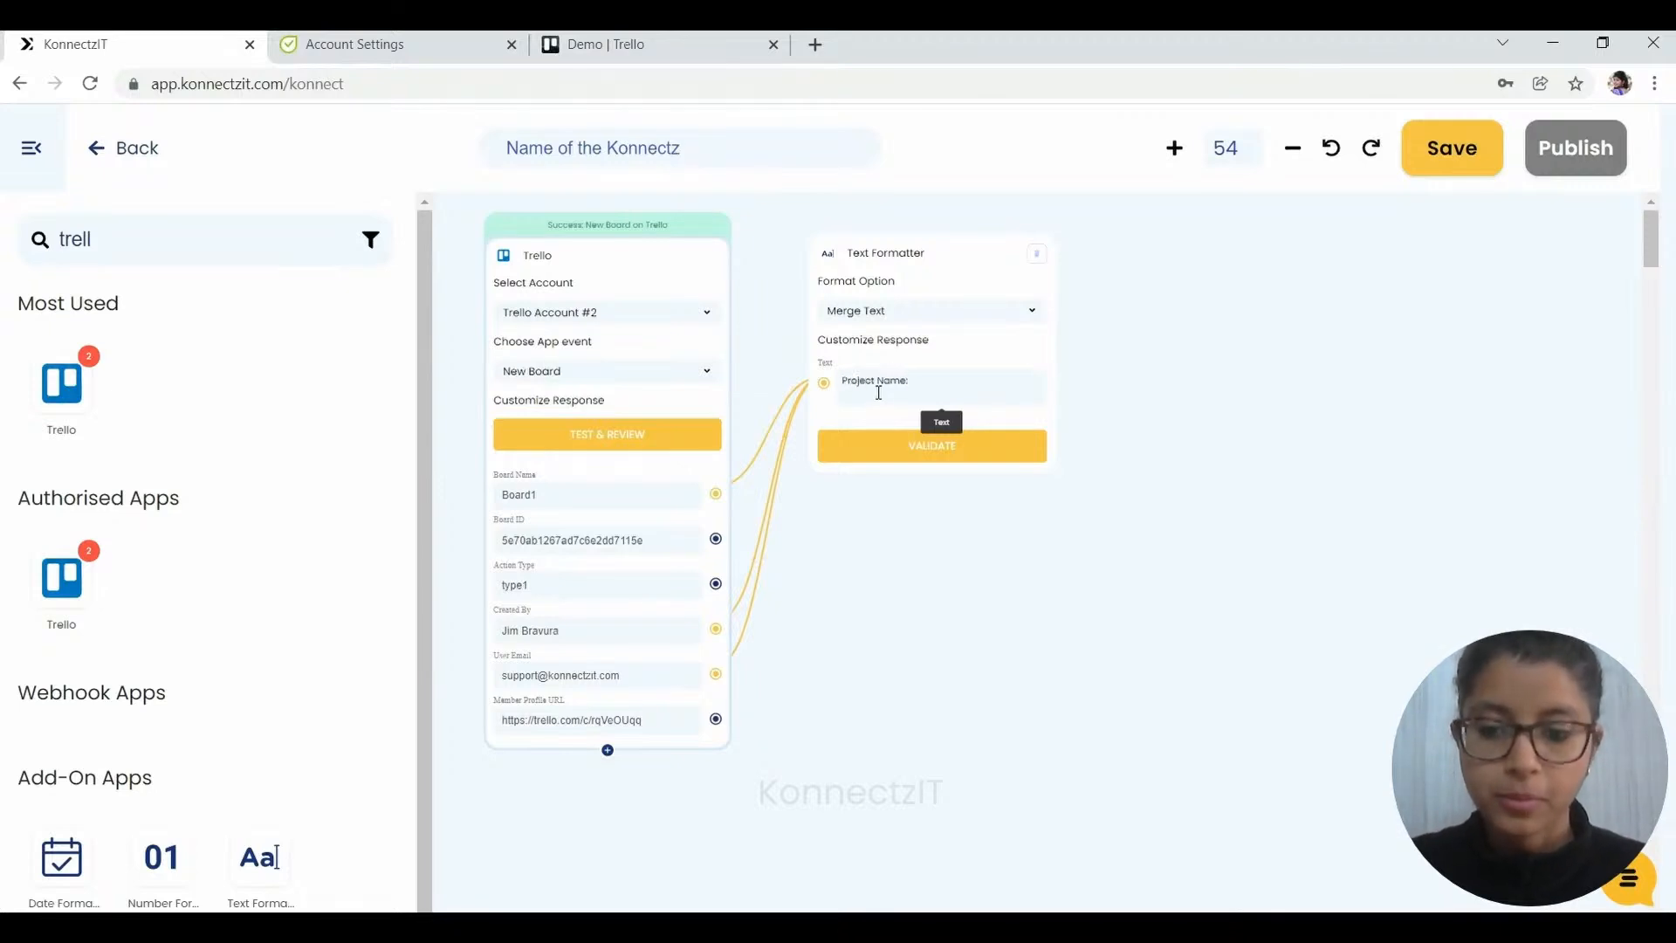
pyautogui.write(' @')
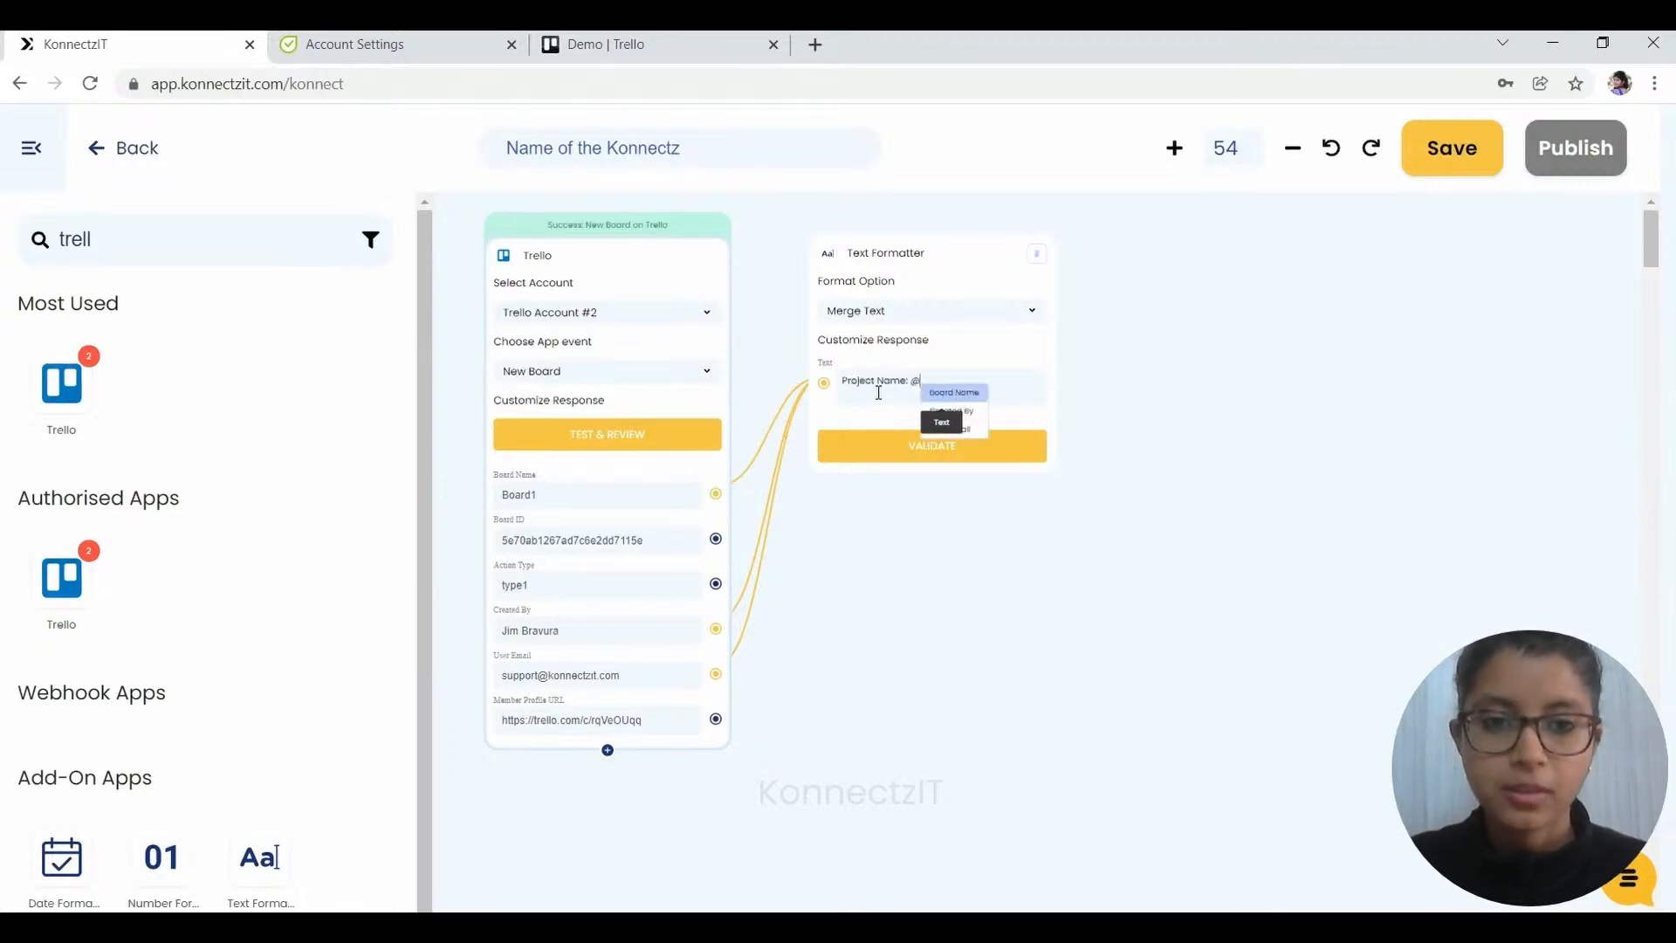
pyautogui.click(943, 398)
pyautogui.press('Return')
pyautogui.write('Owner:')
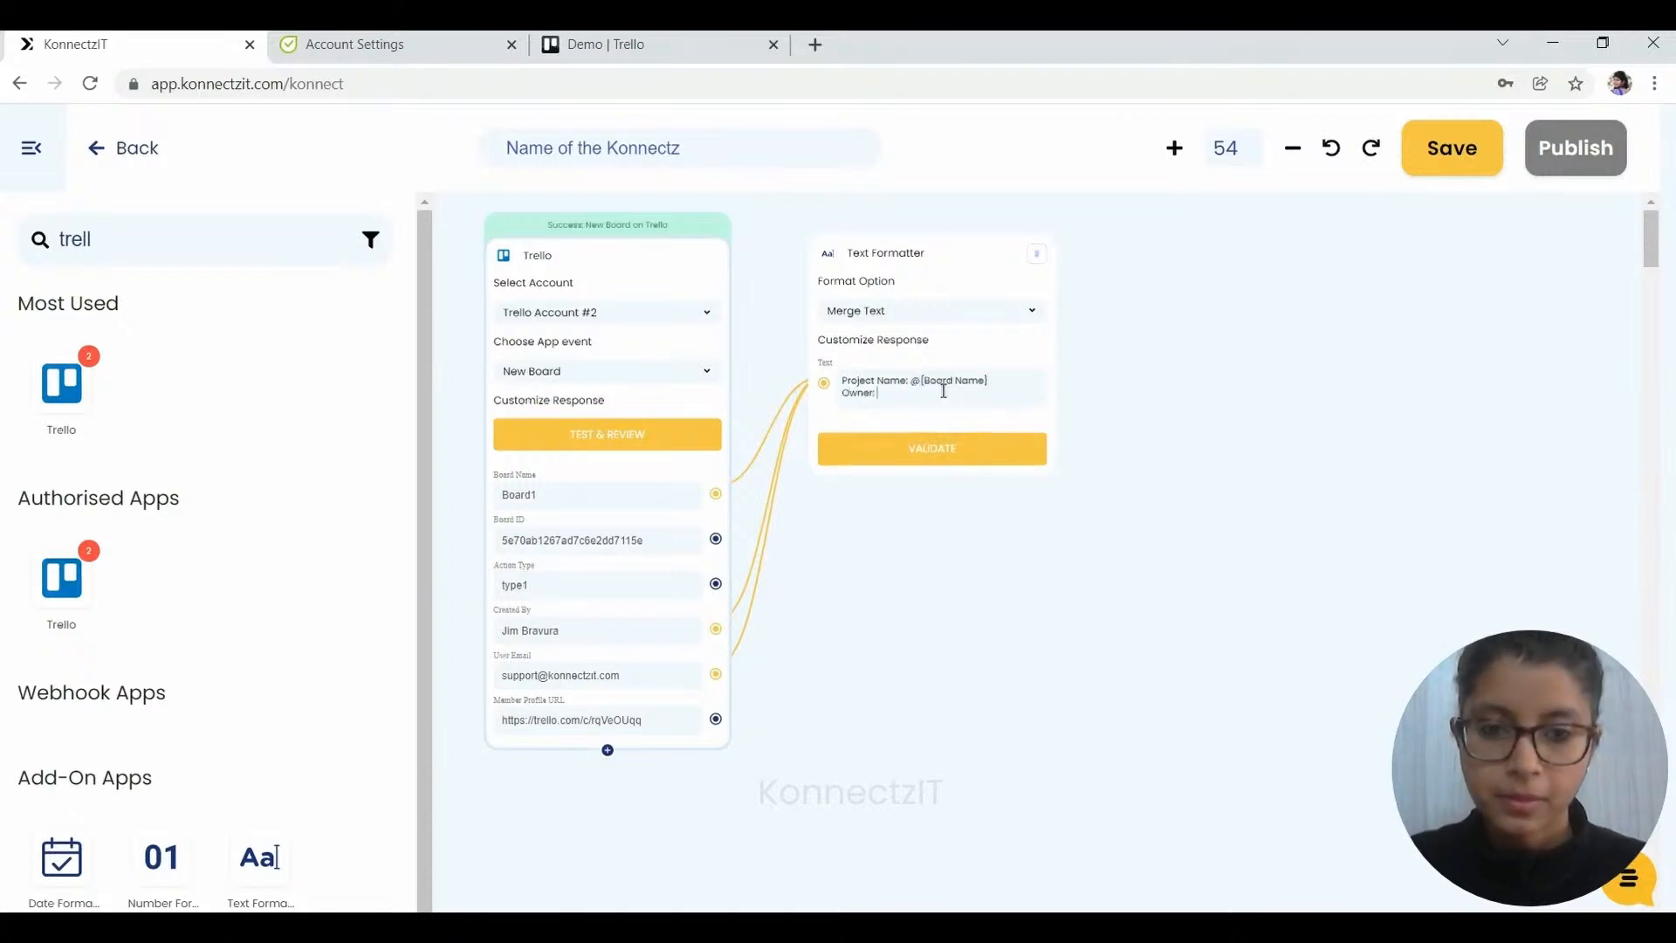
pyautogui.write(' @')
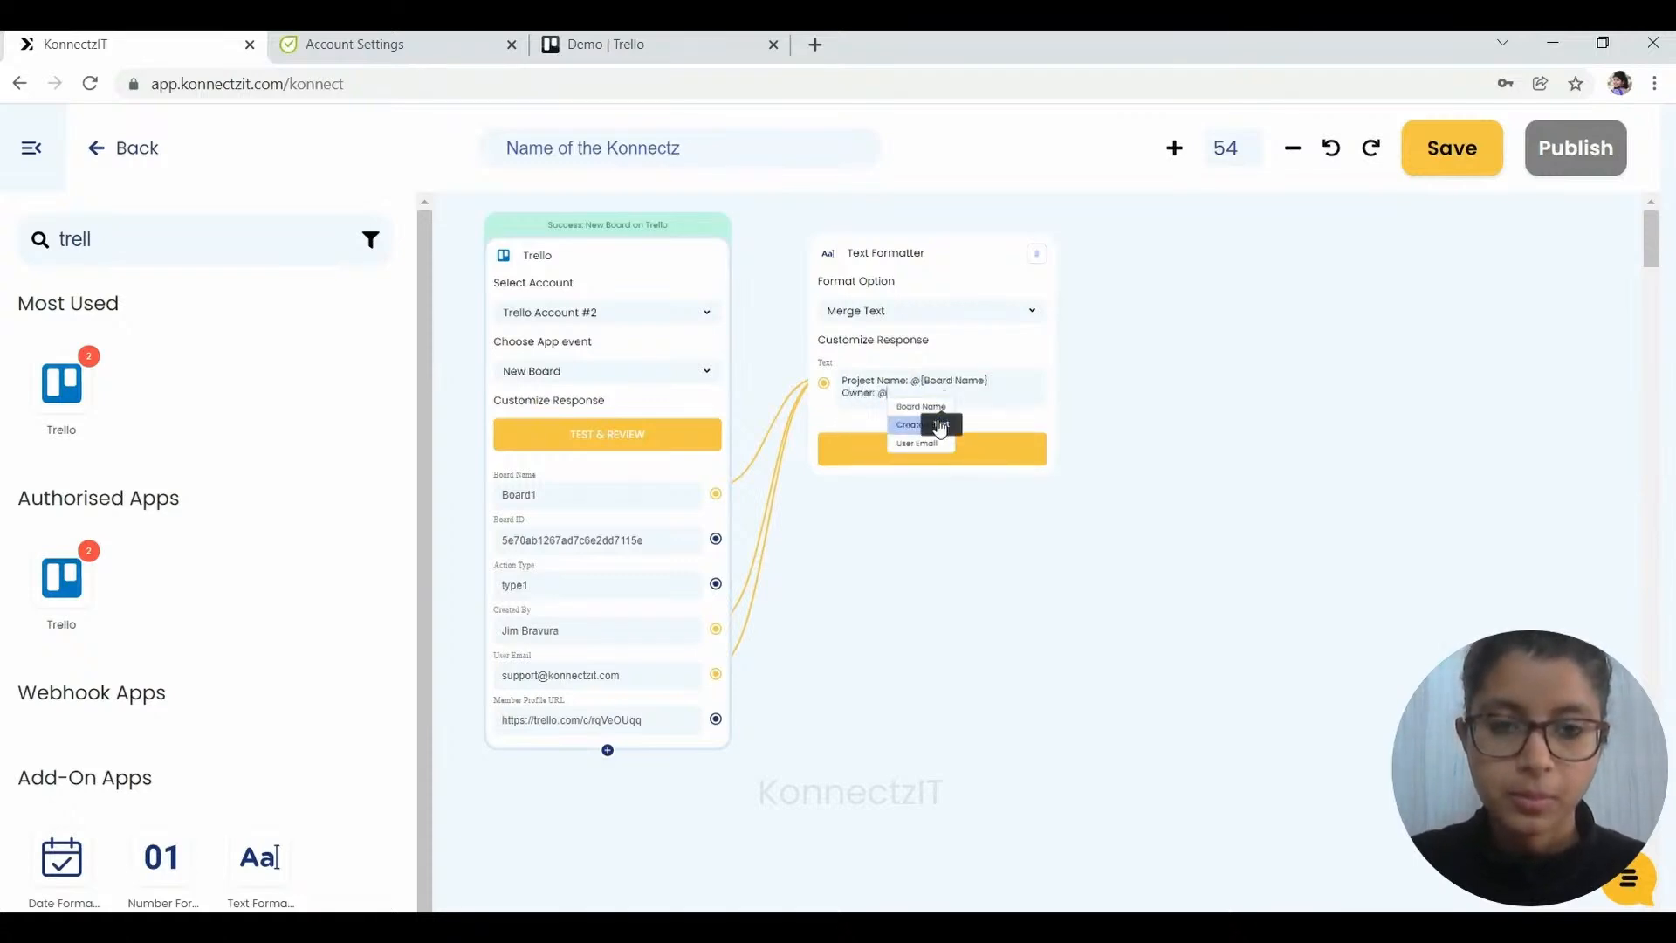
pyautogui.click(939, 424)
pyautogui.press('Return')
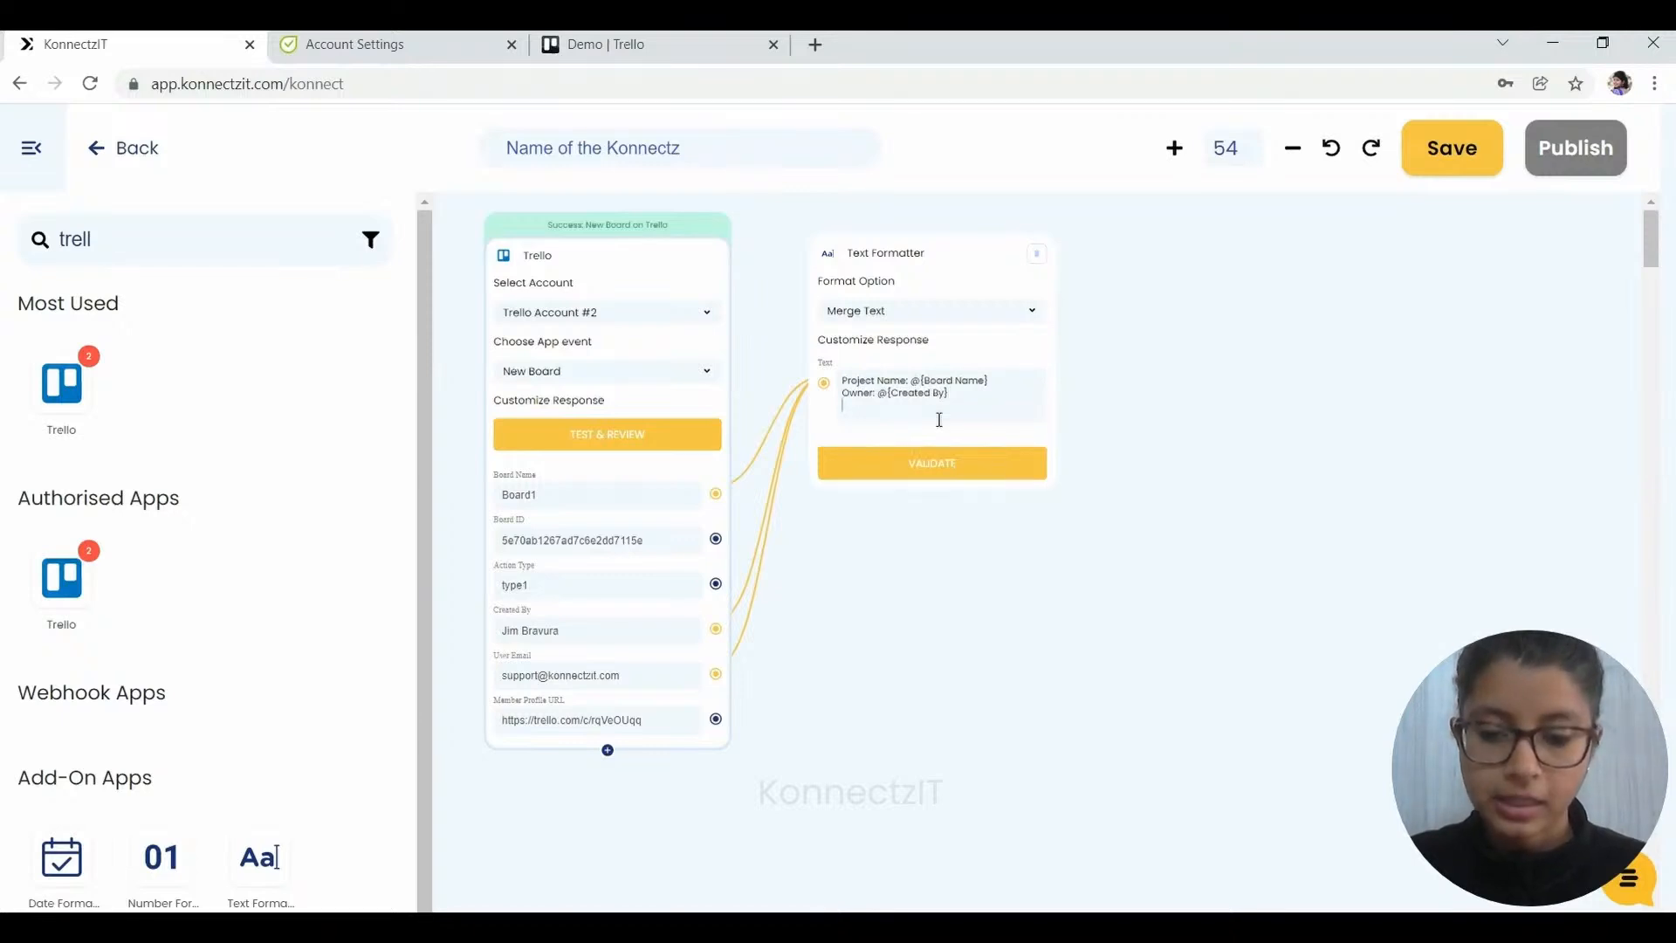
pyautogui.write('Email ID')
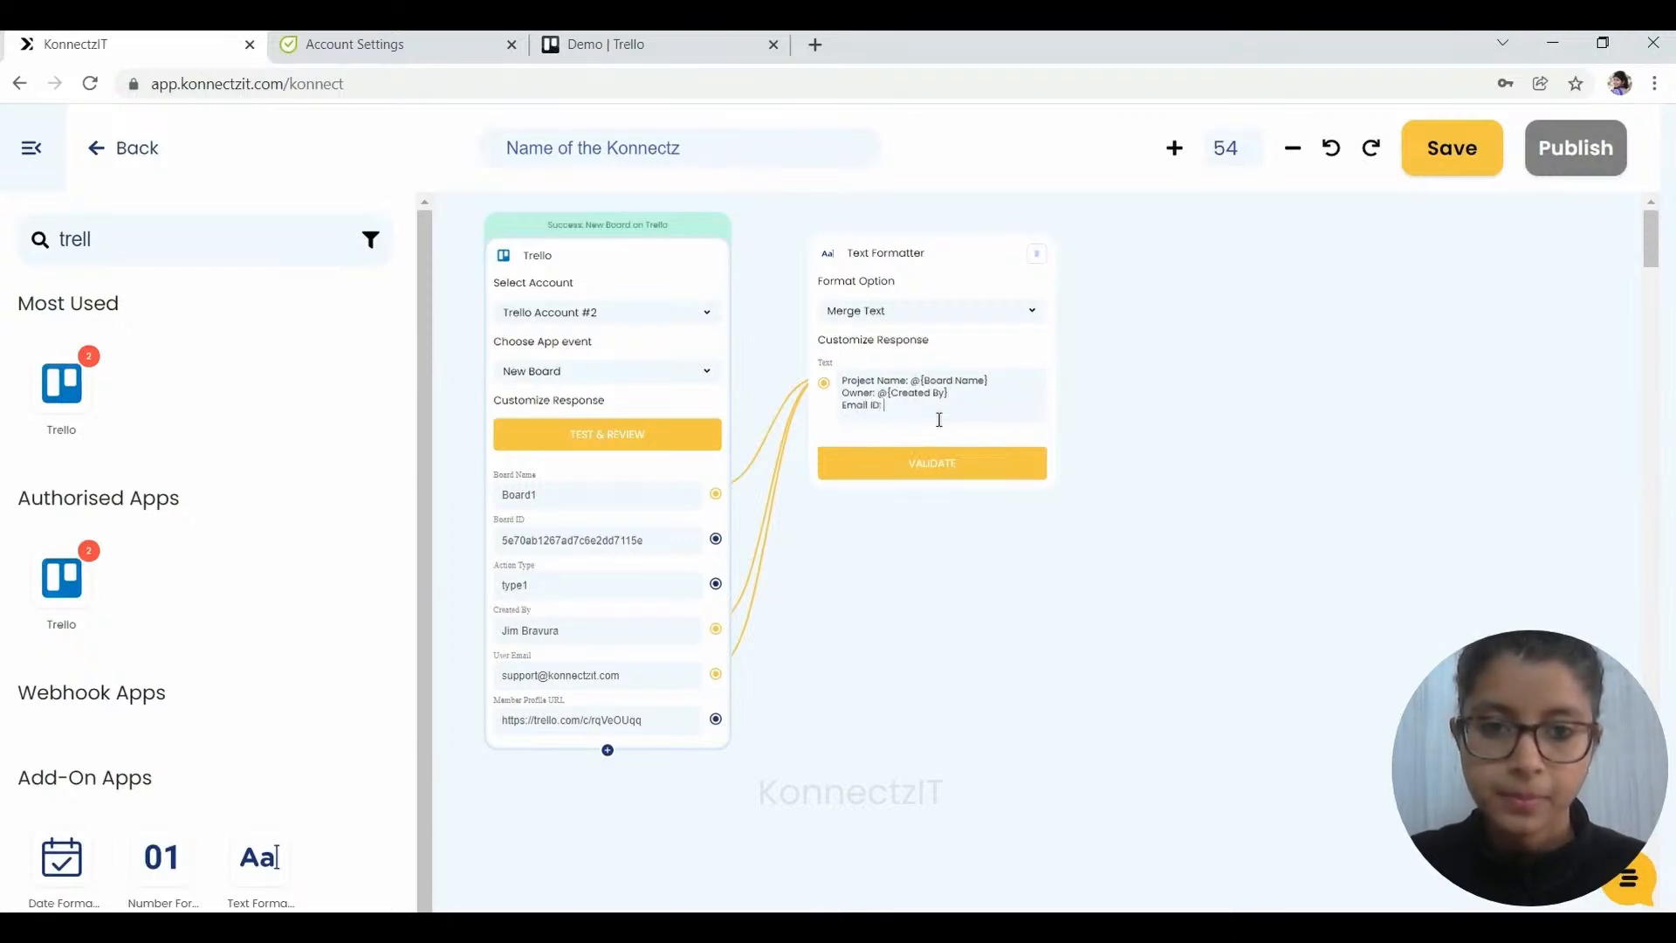
pyautogui.write(': @')
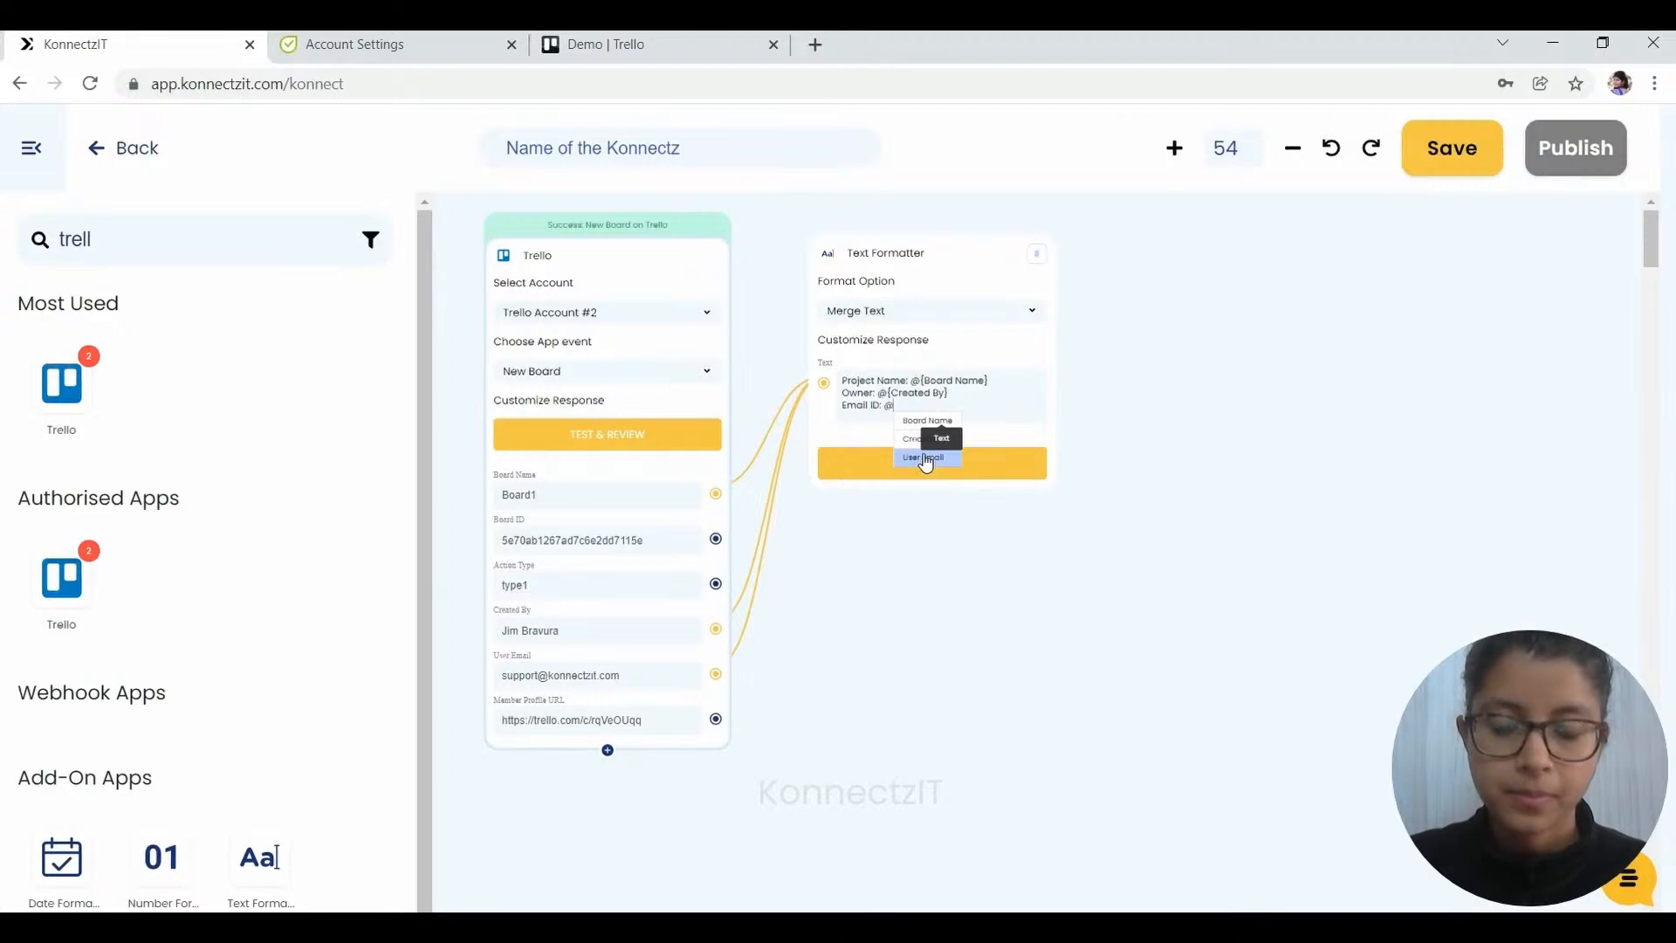
pyautogui.click(925, 461)
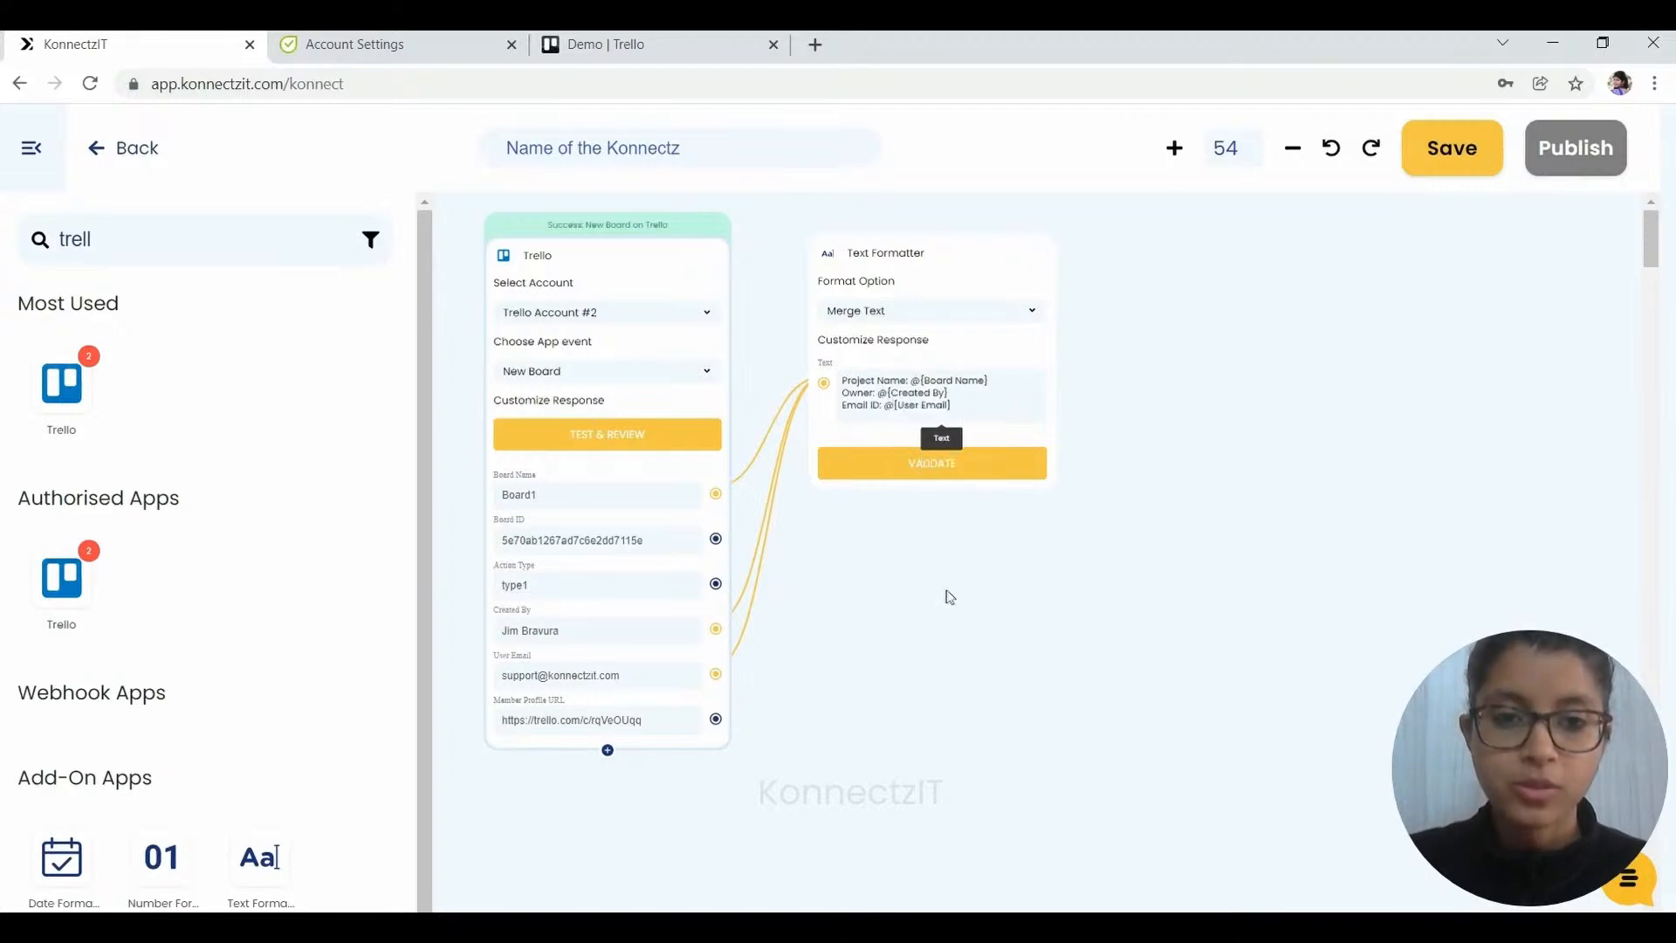
pyautogui.scroll(4, 946, 594)
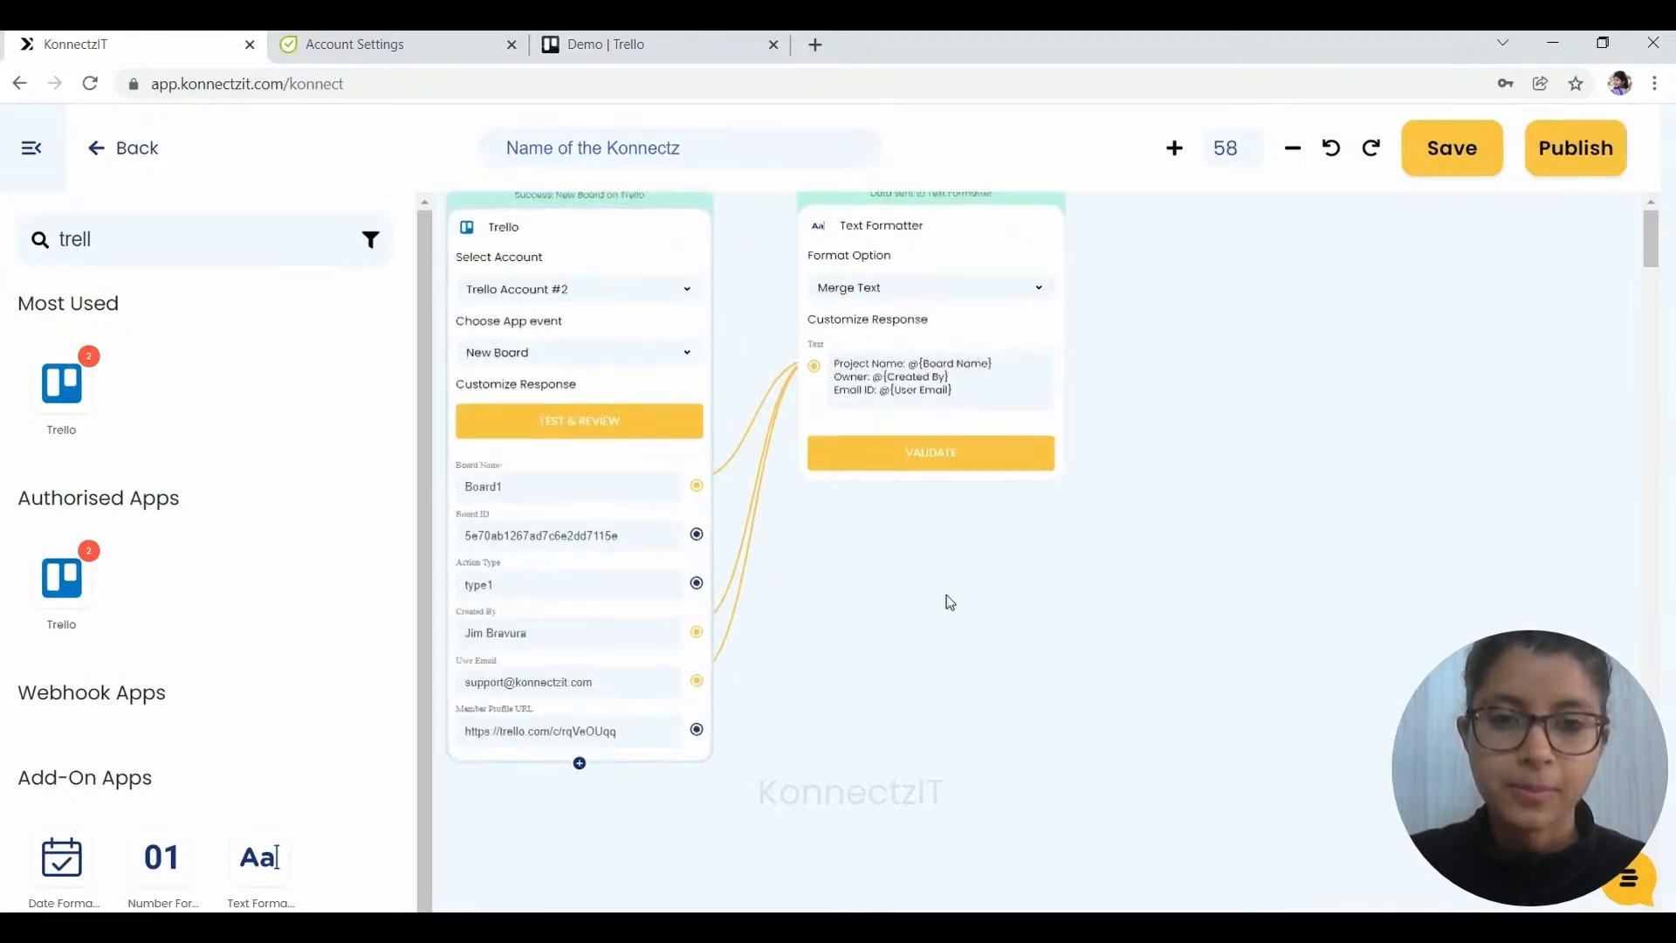
pyautogui.moveTo(946, 594); pyautogui.dragTo(946, 669)
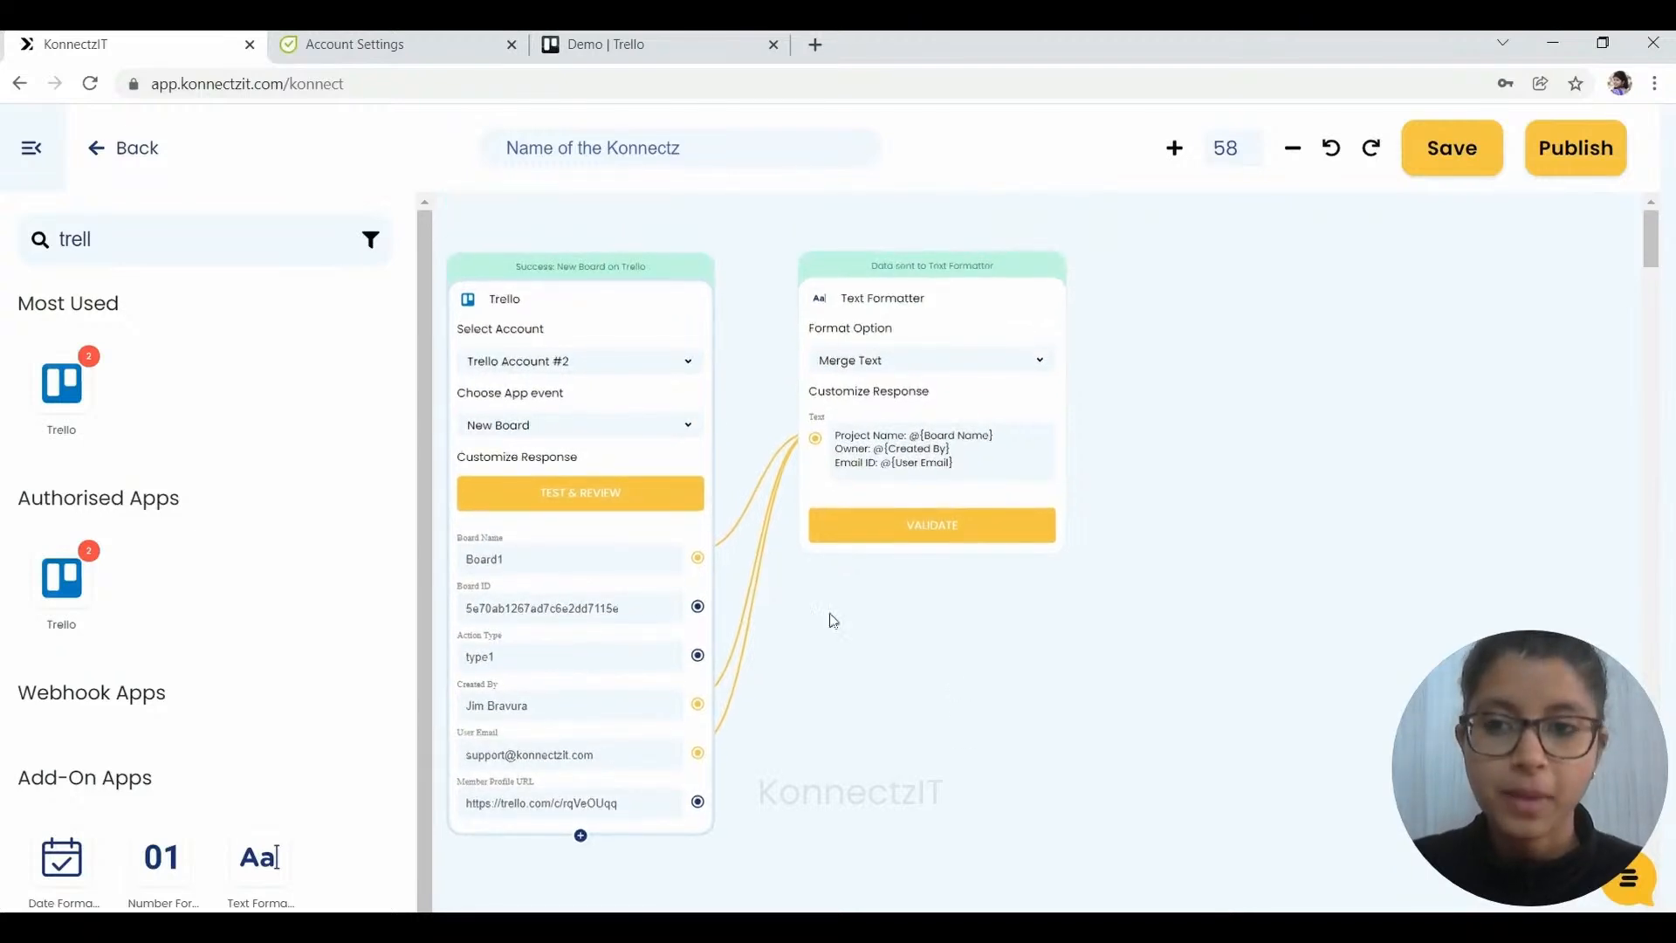
pyautogui.moveTo(137, 239); pyautogui.dragTo(39, 244)
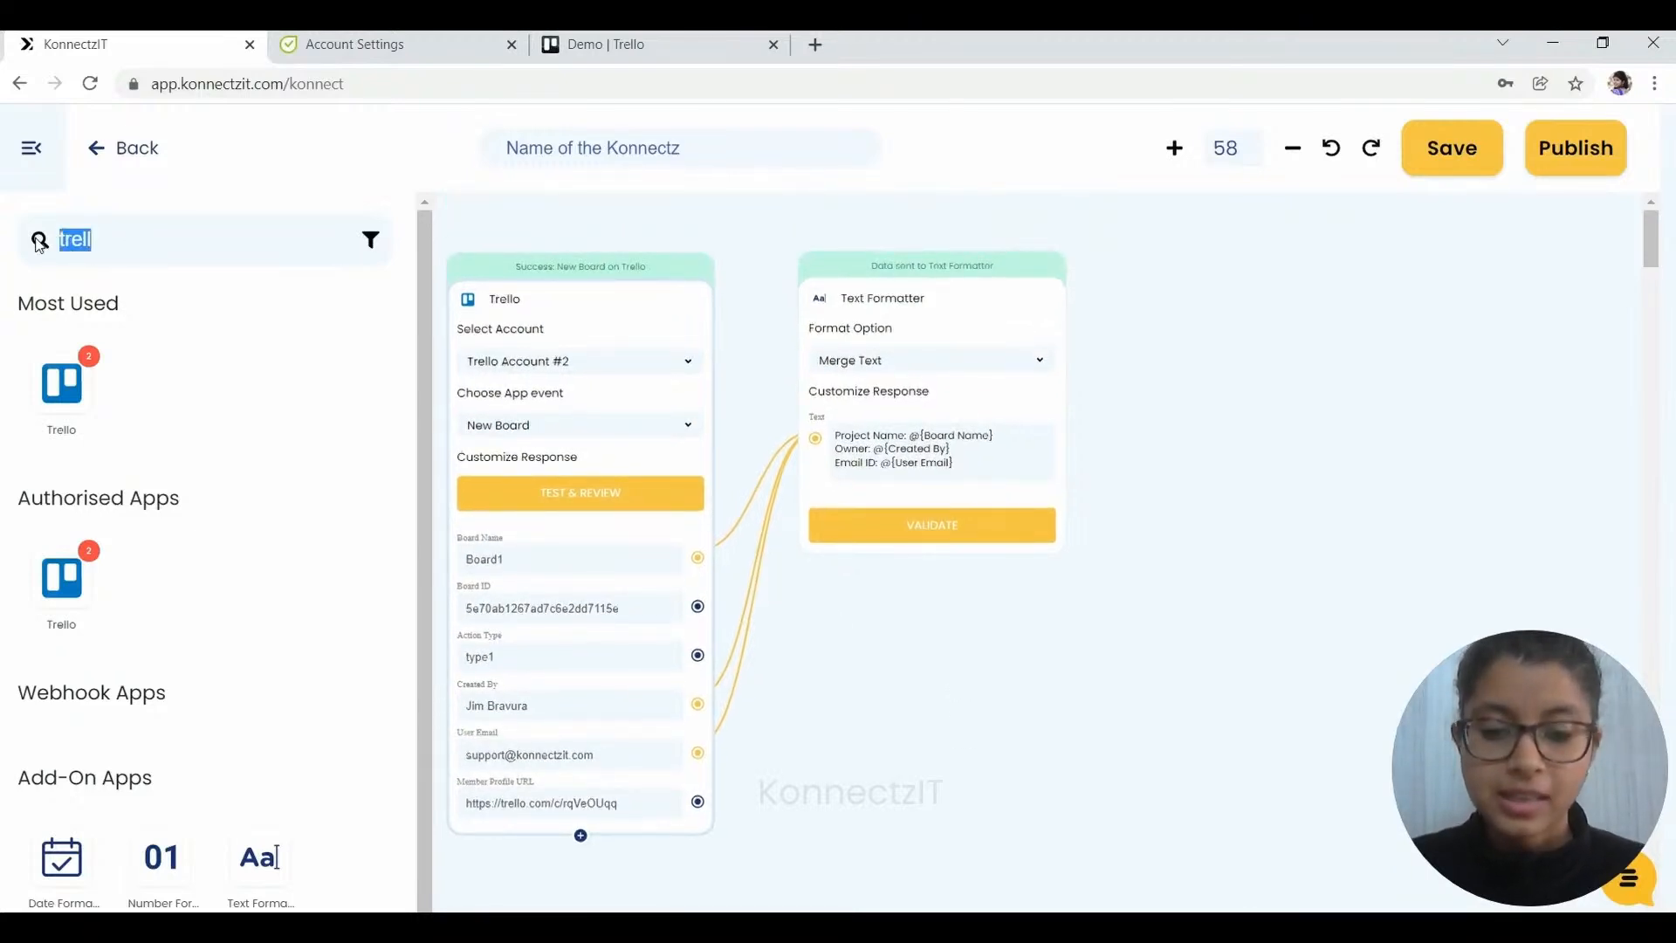
# - Add a Flowlu step after the formatter and set its event to Create Project
pyautogui.write('owlu')
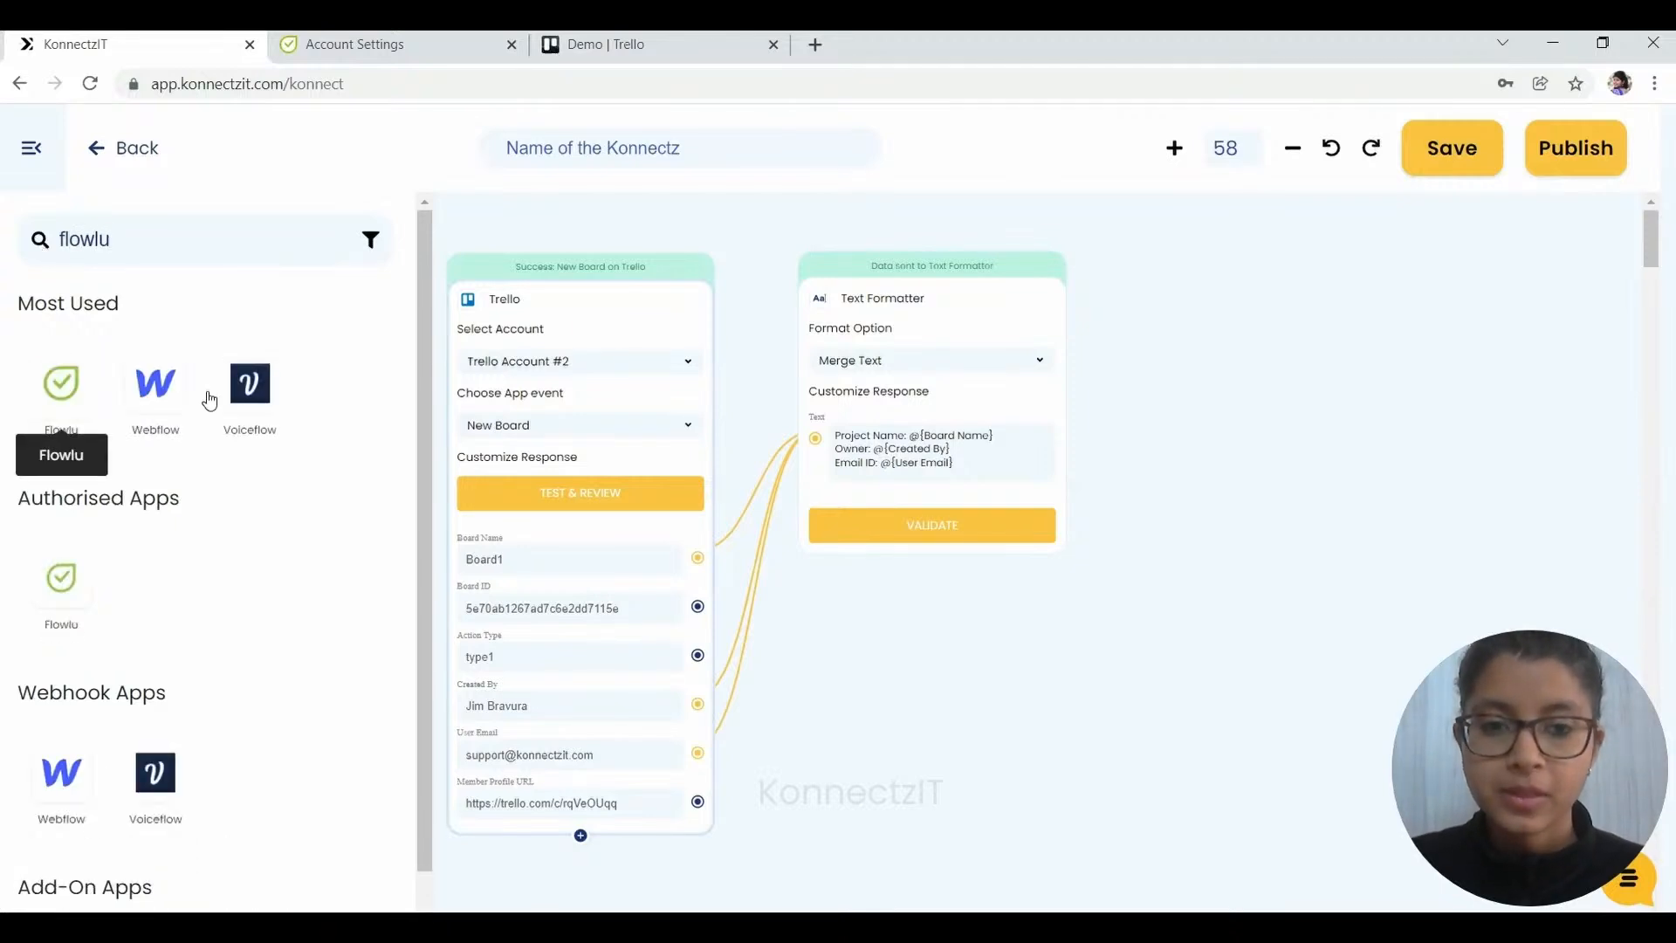
pyautogui.moveTo(1277, 333); pyautogui.dragTo(1277, 334)
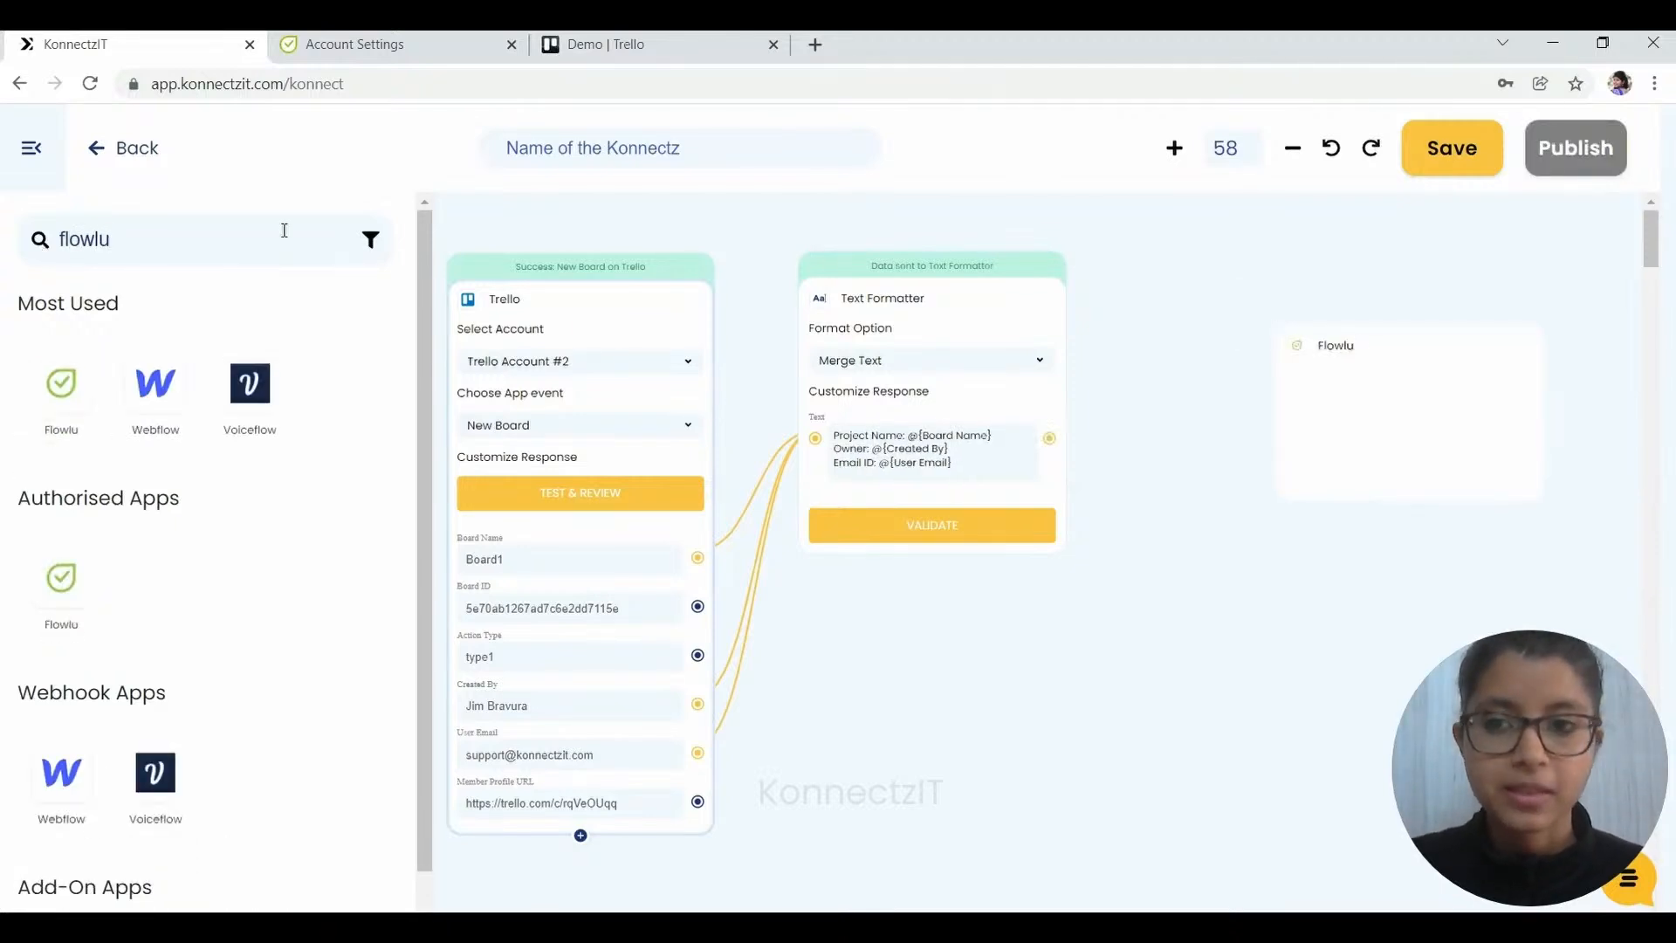
pyautogui.click(31, 147)
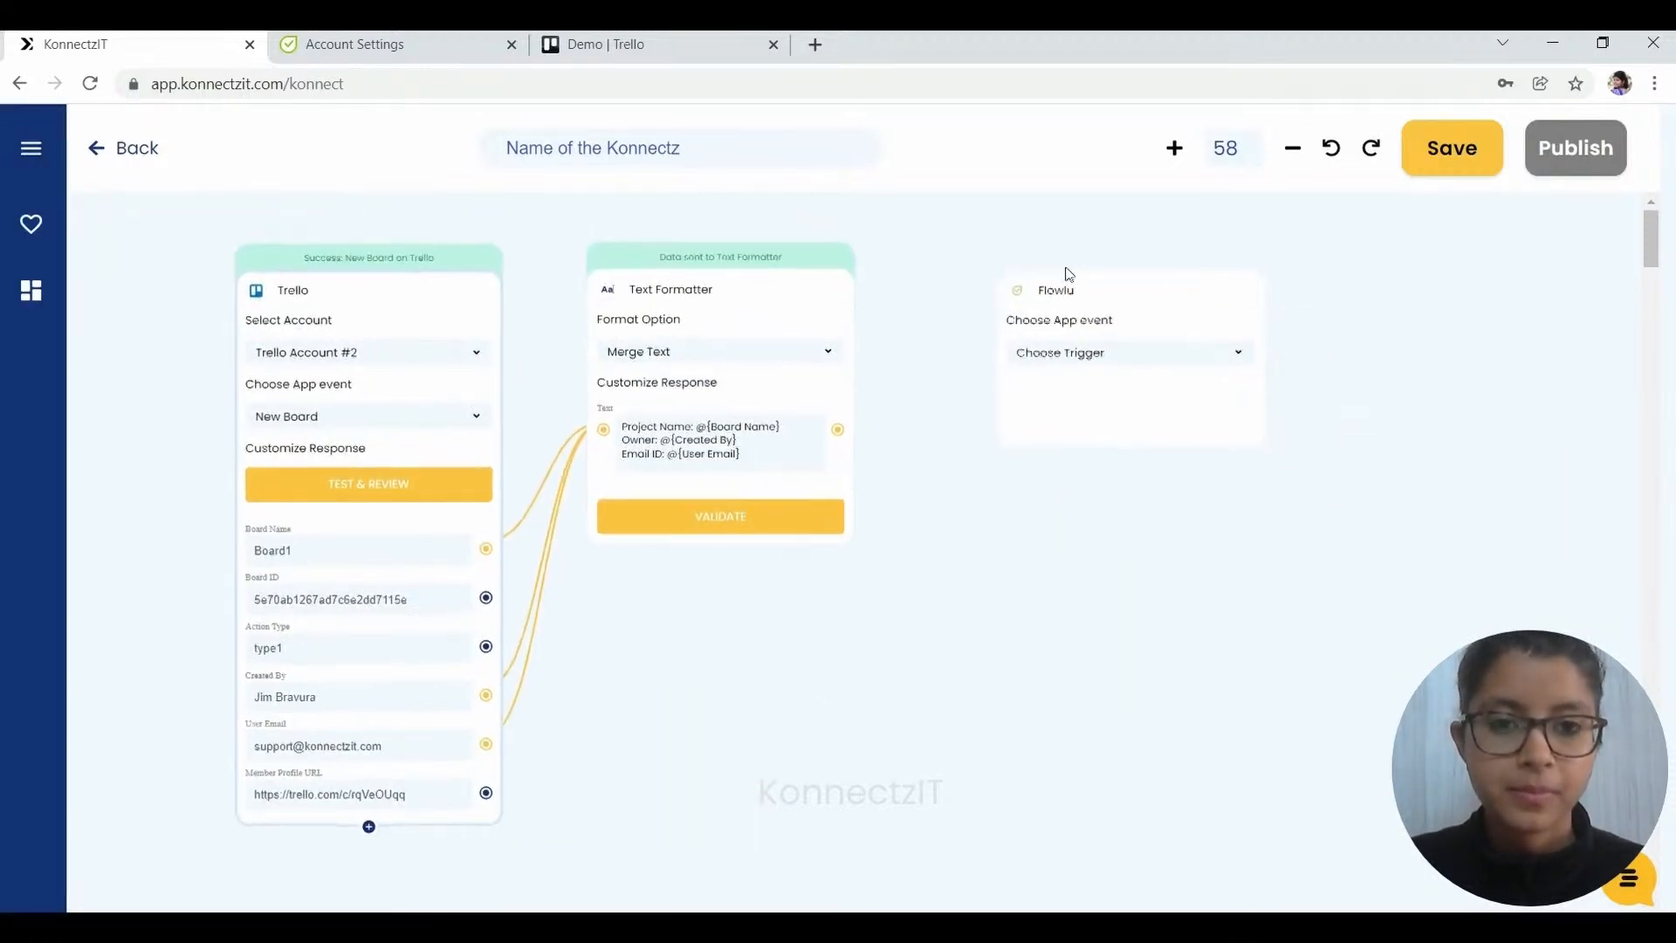
pyautogui.click(1051, 341)
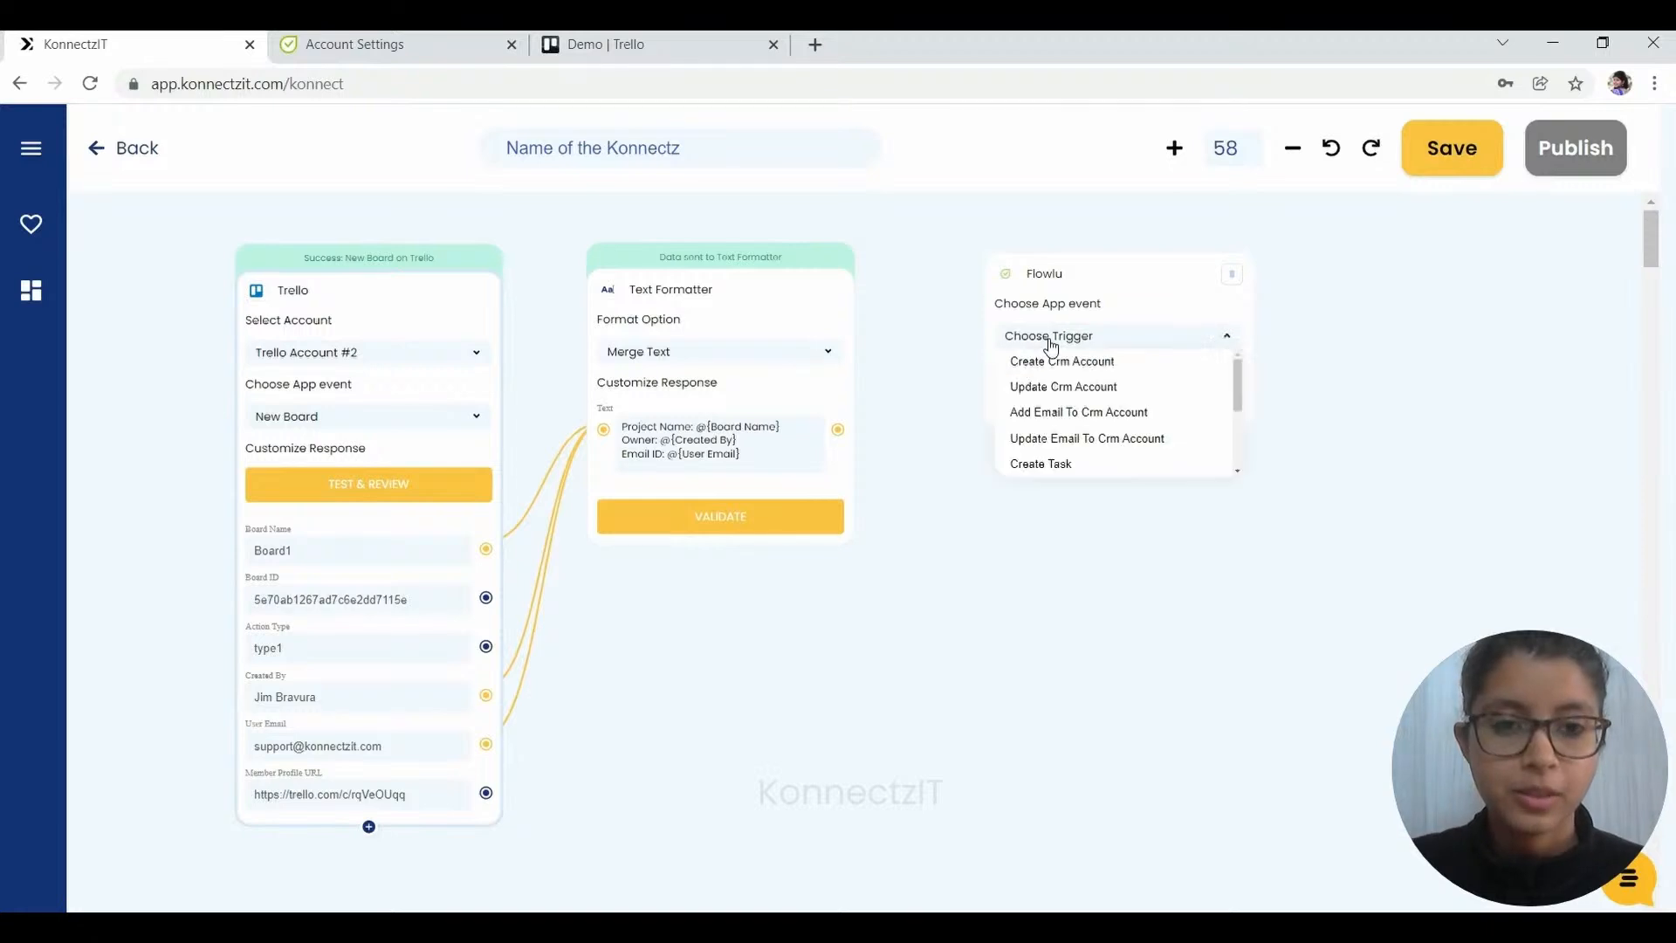
pyautogui.scroll(-5, 1093, 450)
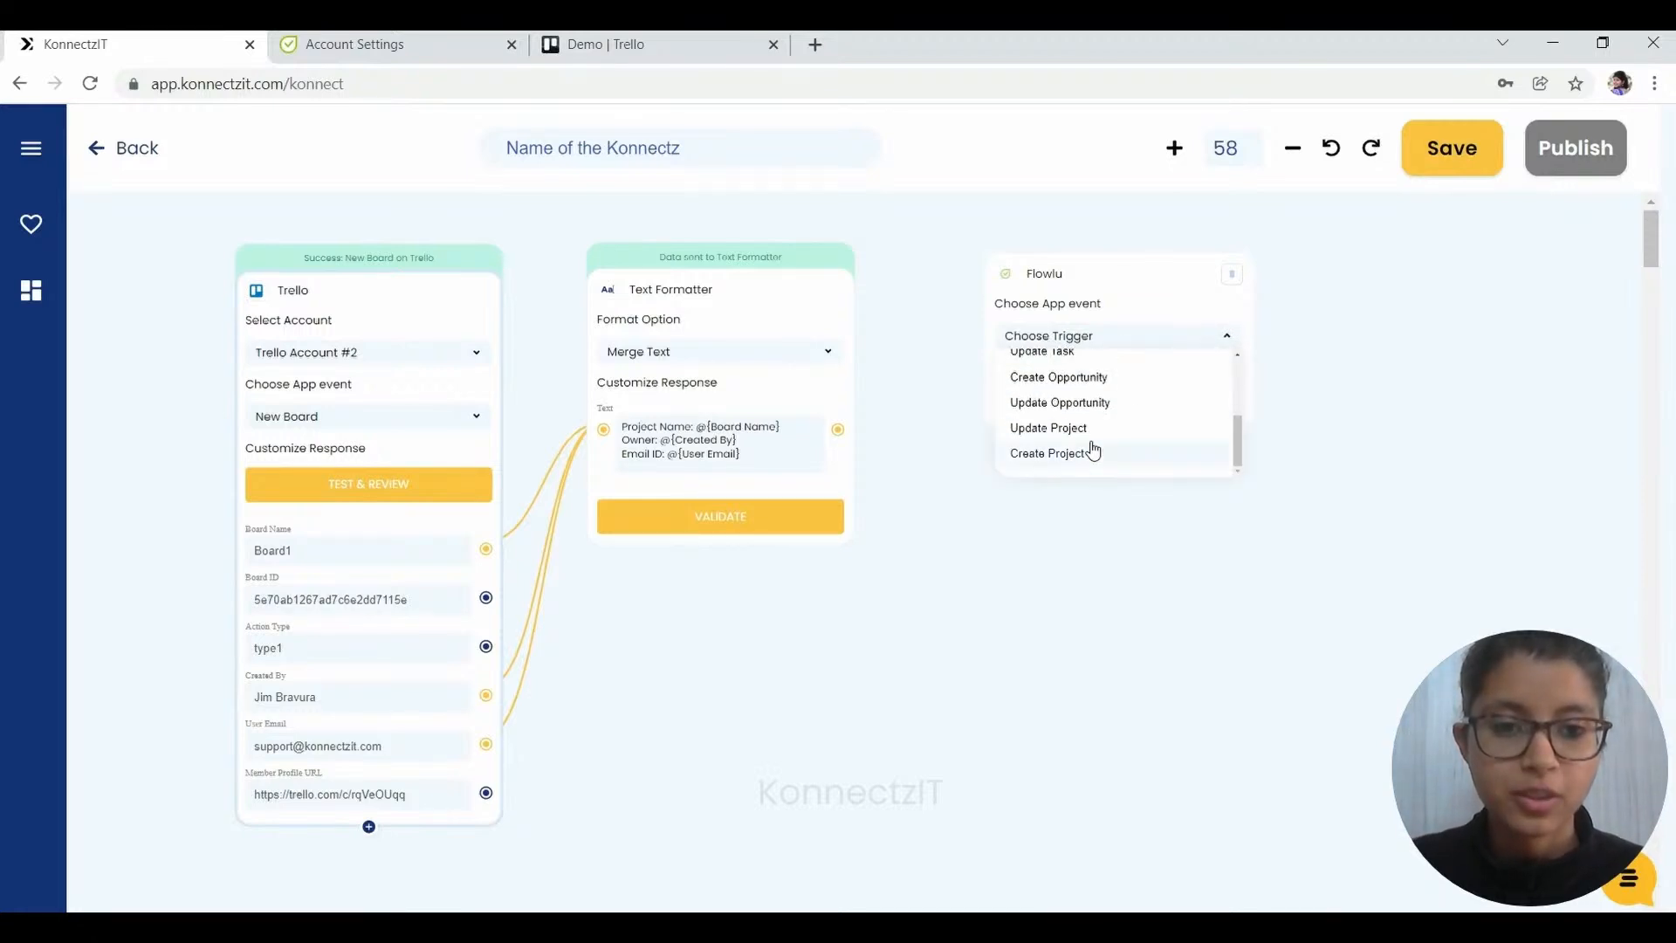
pyautogui.click(1080, 453)
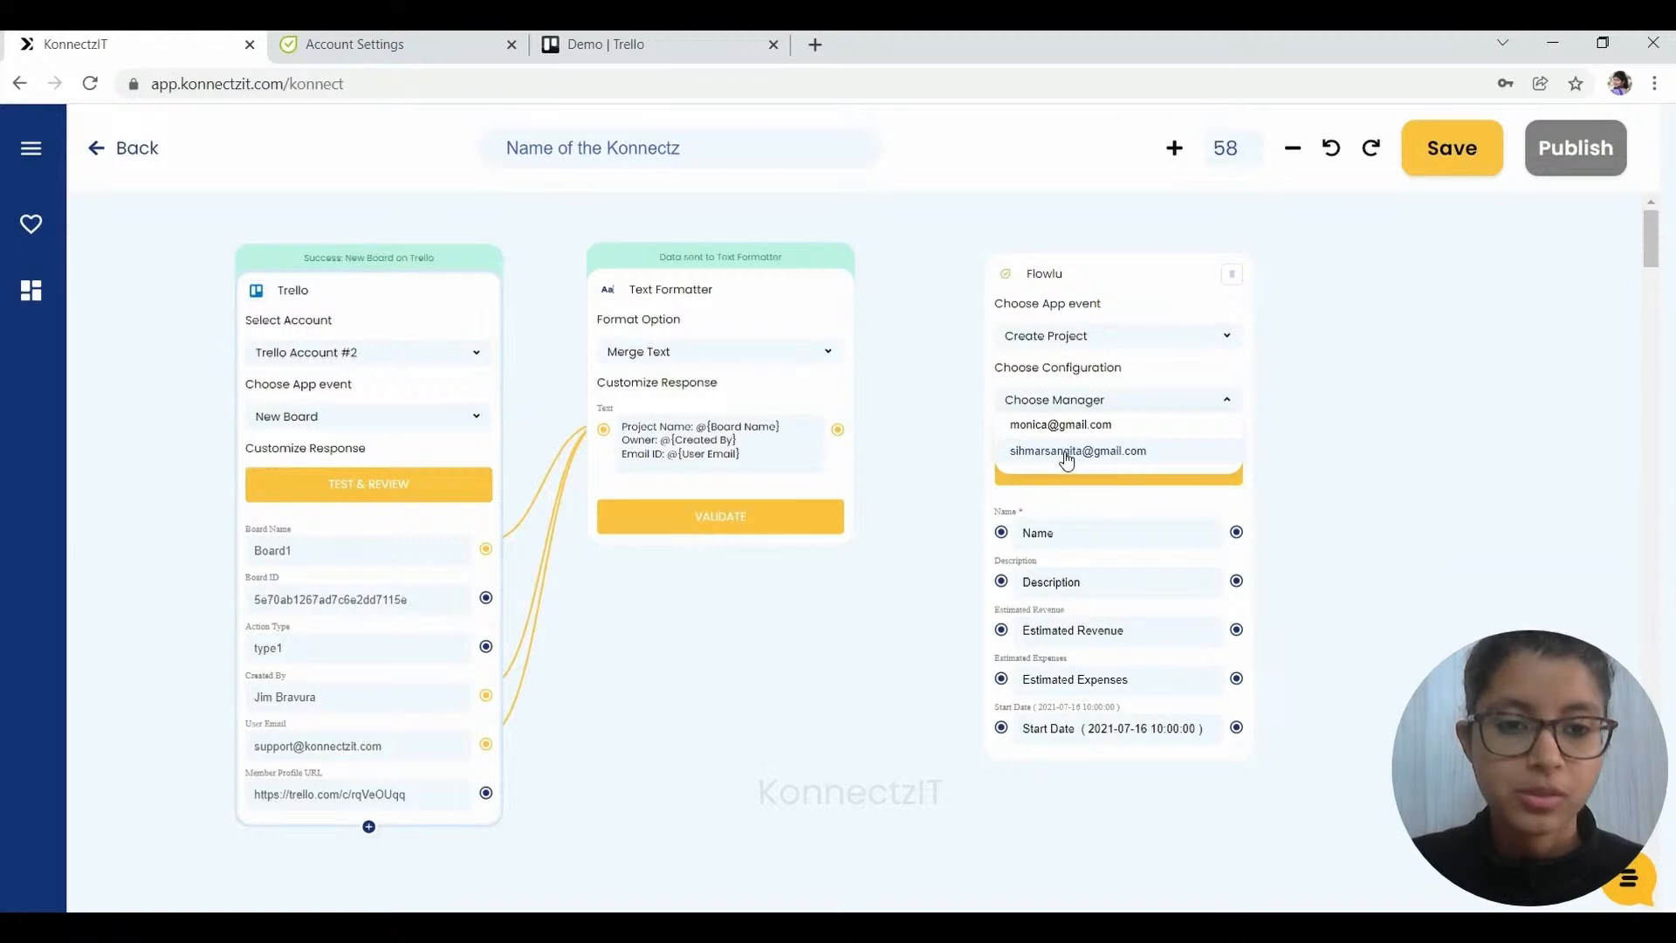
# - Make the account owner the Flowlu project manager and set the priority to Medium
pyautogui.click(1066, 454)
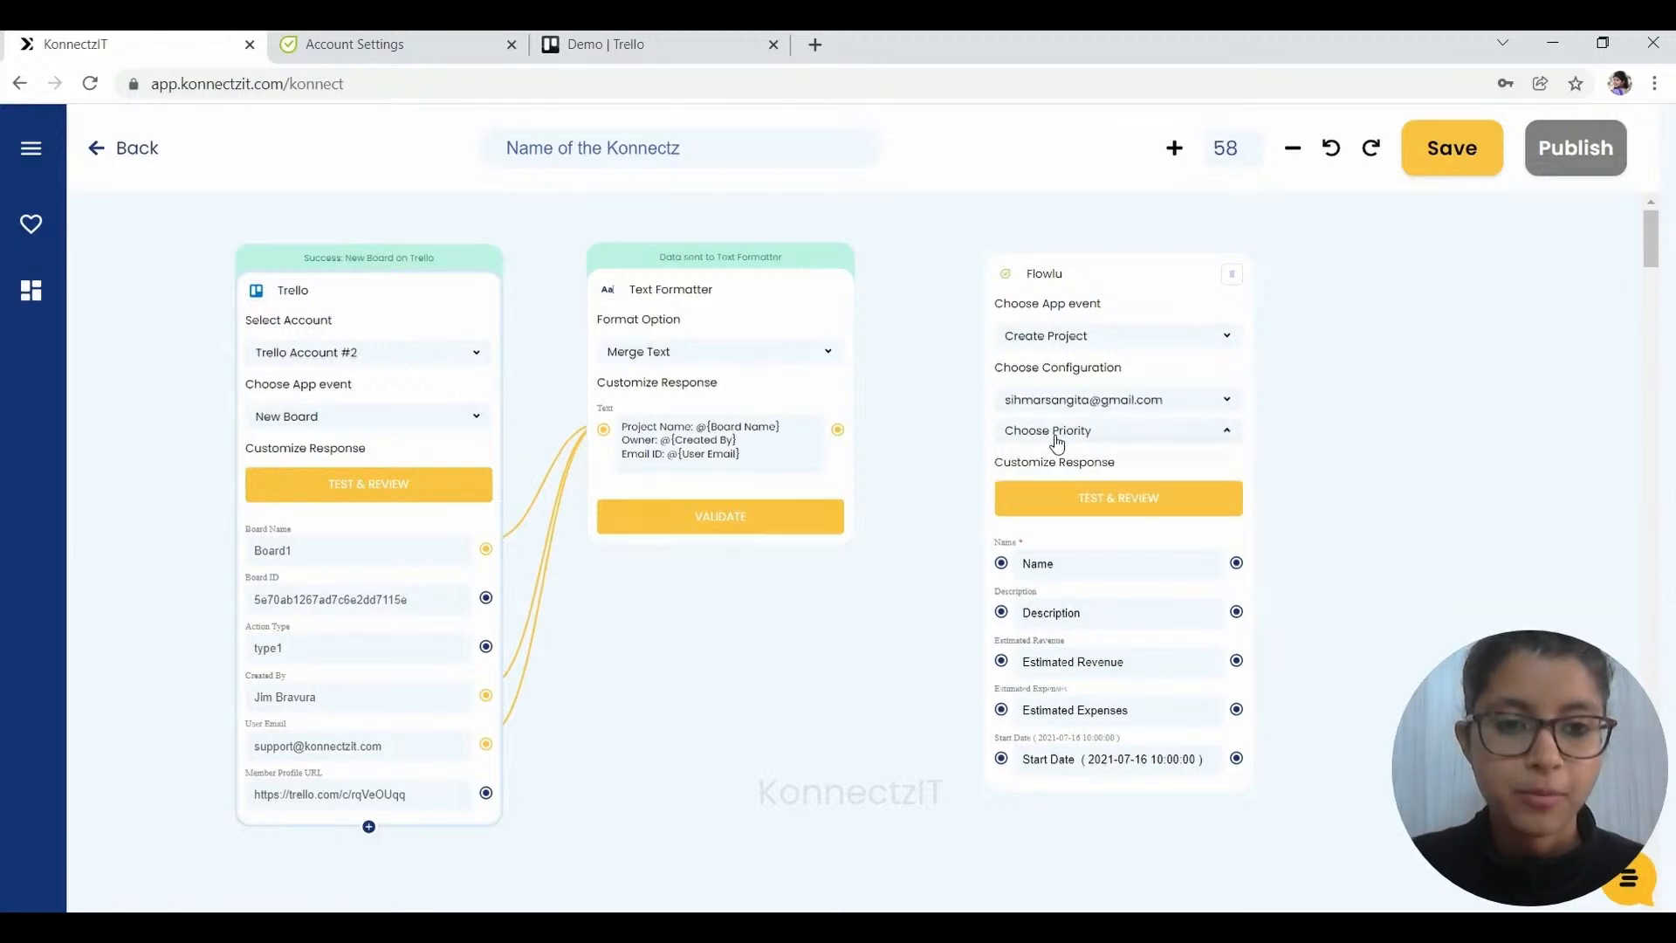
pyautogui.click(1058, 437)
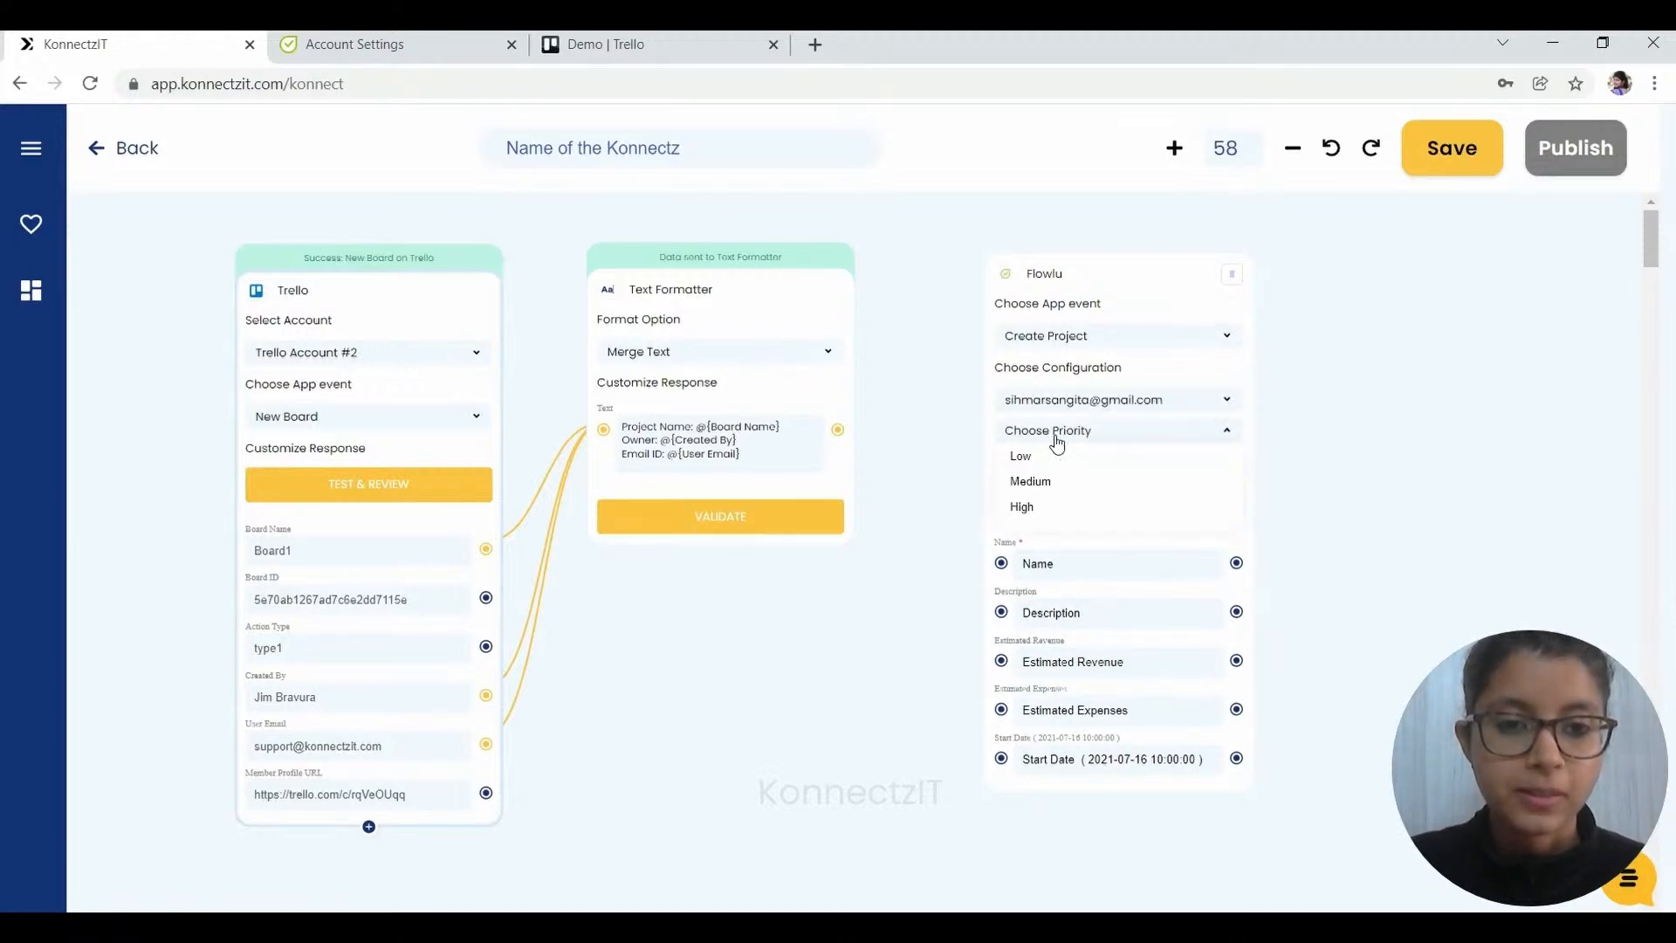
pyautogui.click(1057, 480)
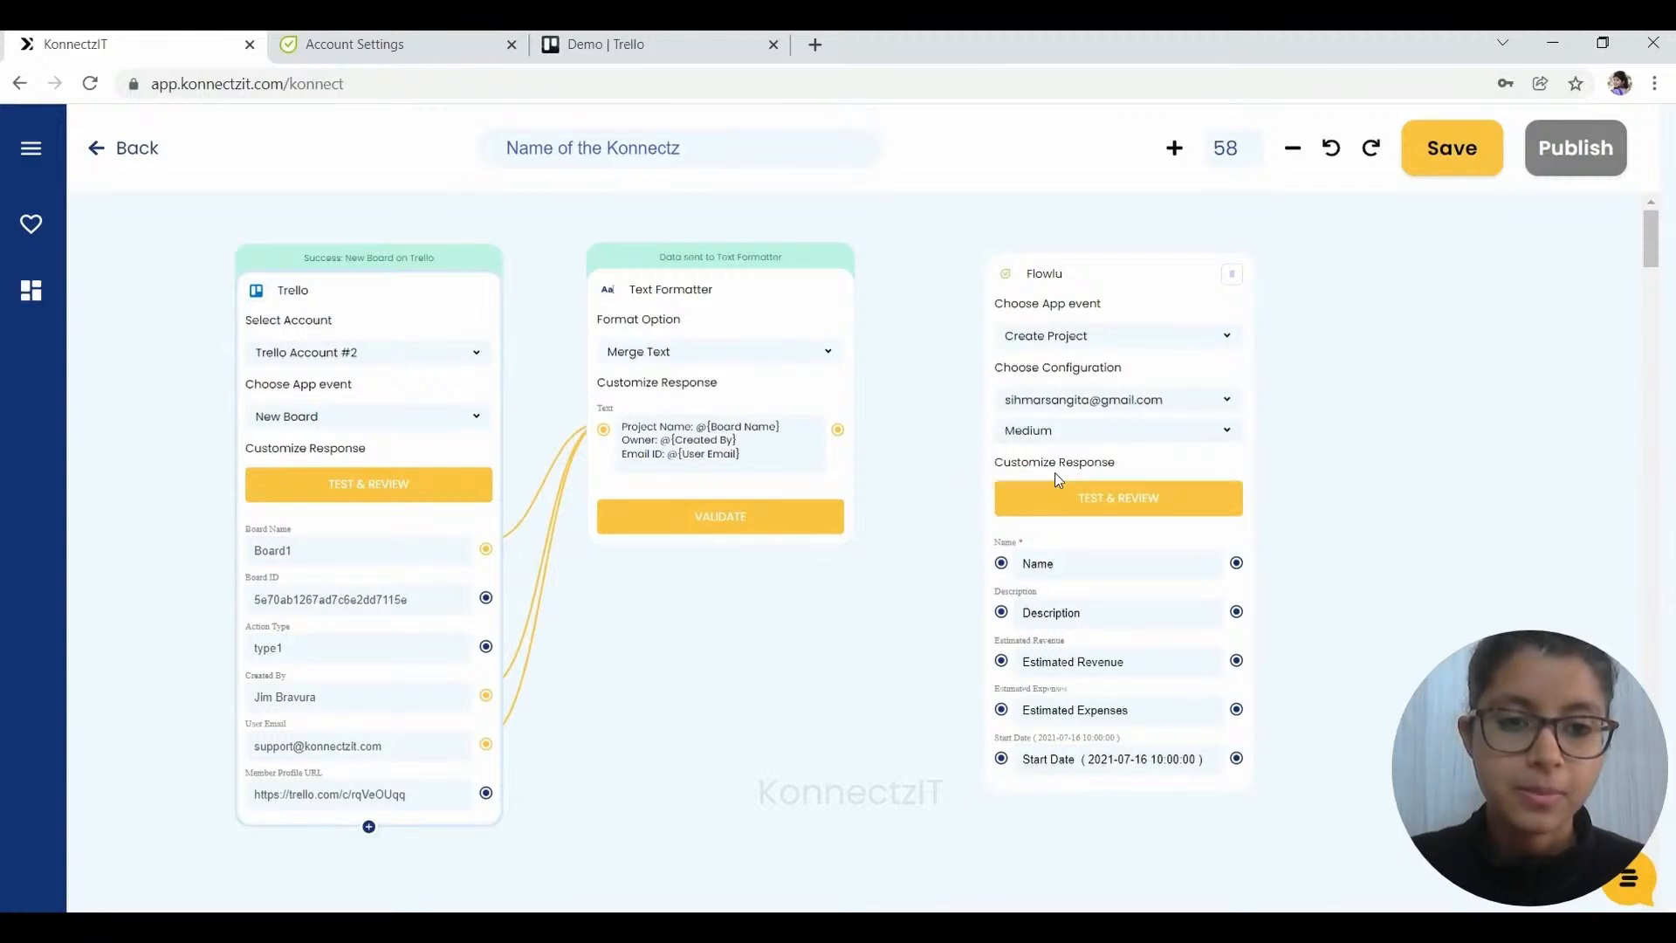
# - Map the formatted text to Description and Board Name to Name, then test and publish
pyautogui.moveTo(837, 429); pyautogui.dragTo(1002, 615)
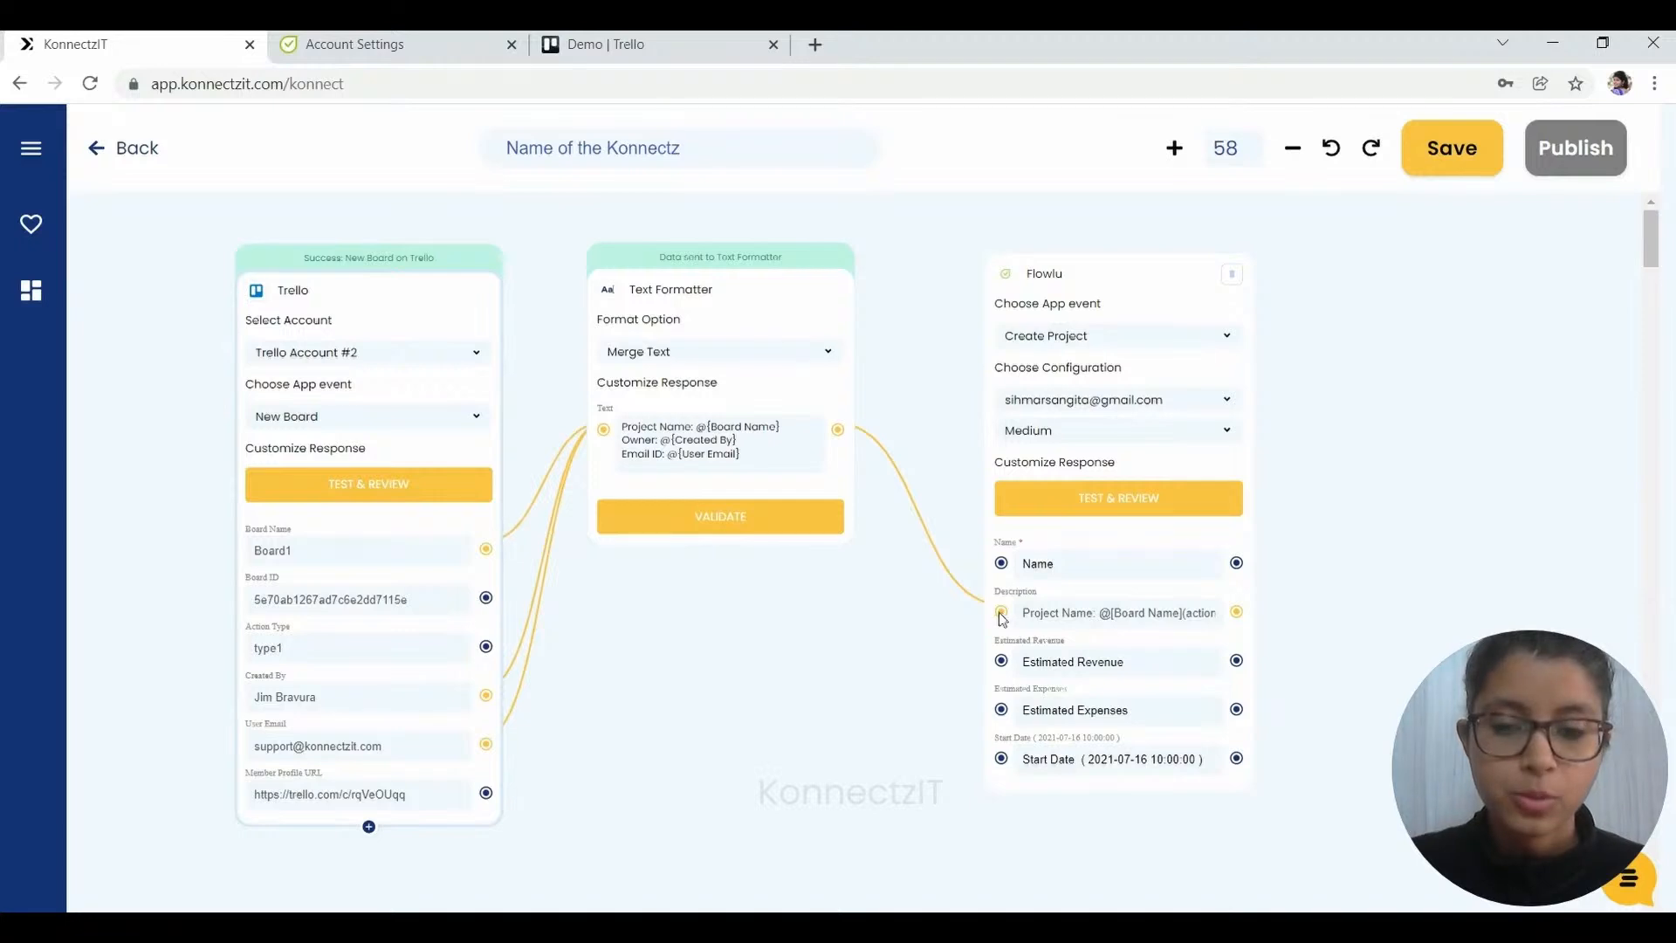
pyautogui.moveTo(486, 548); pyautogui.dragTo(1002, 563)
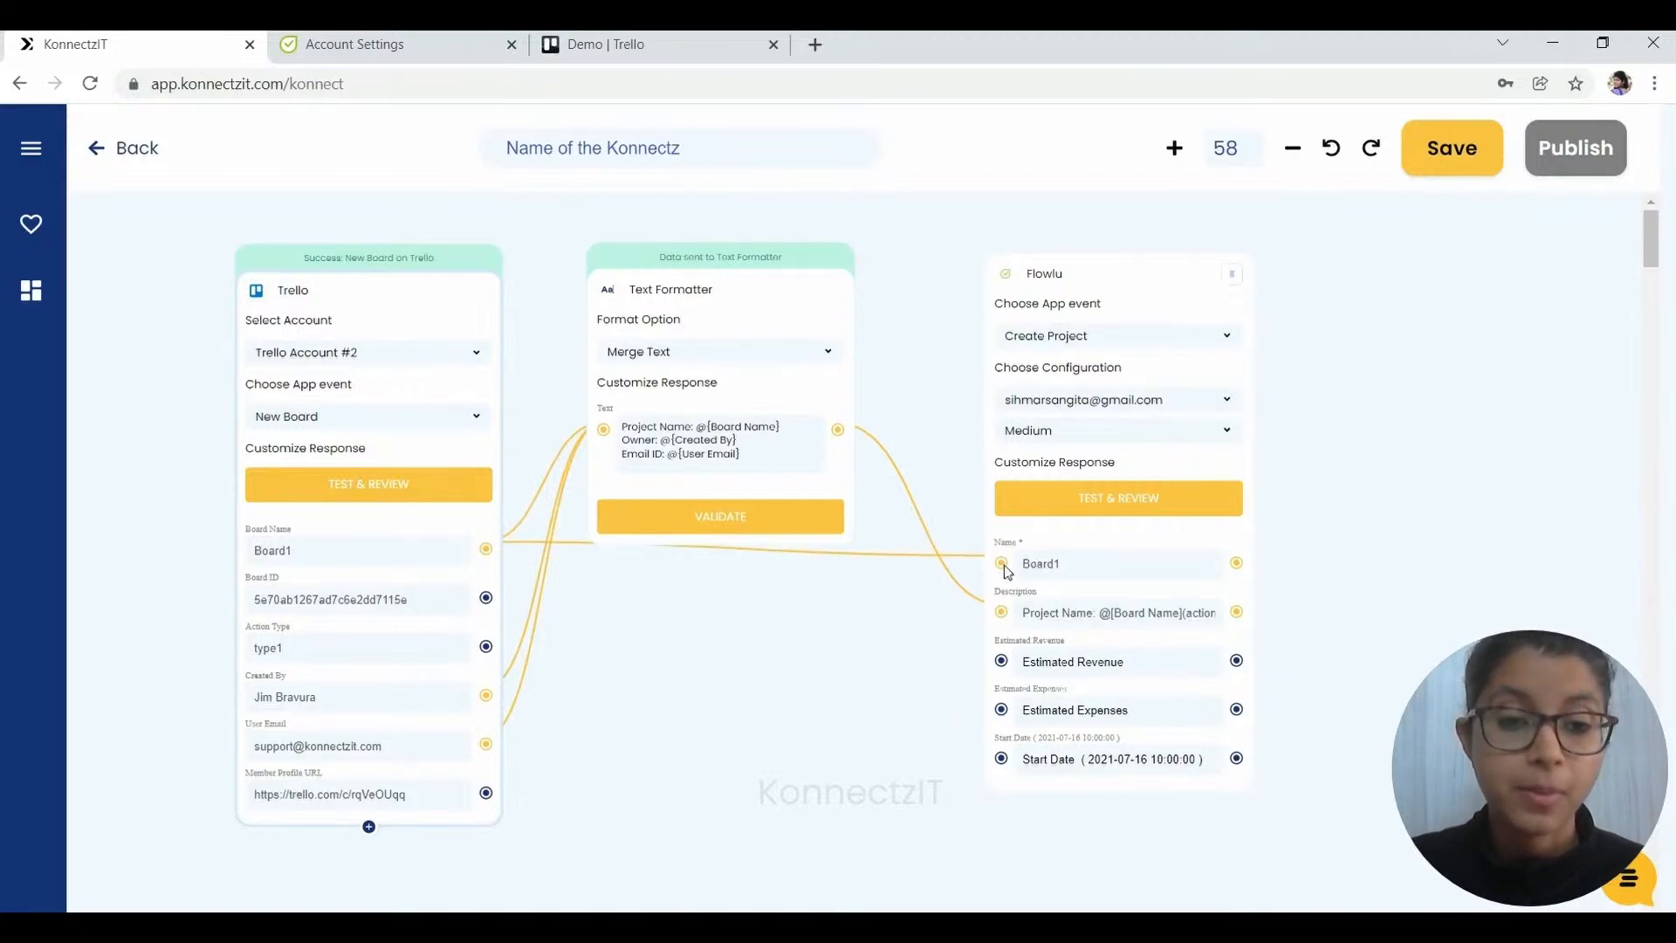
pyautogui.click(1119, 504)
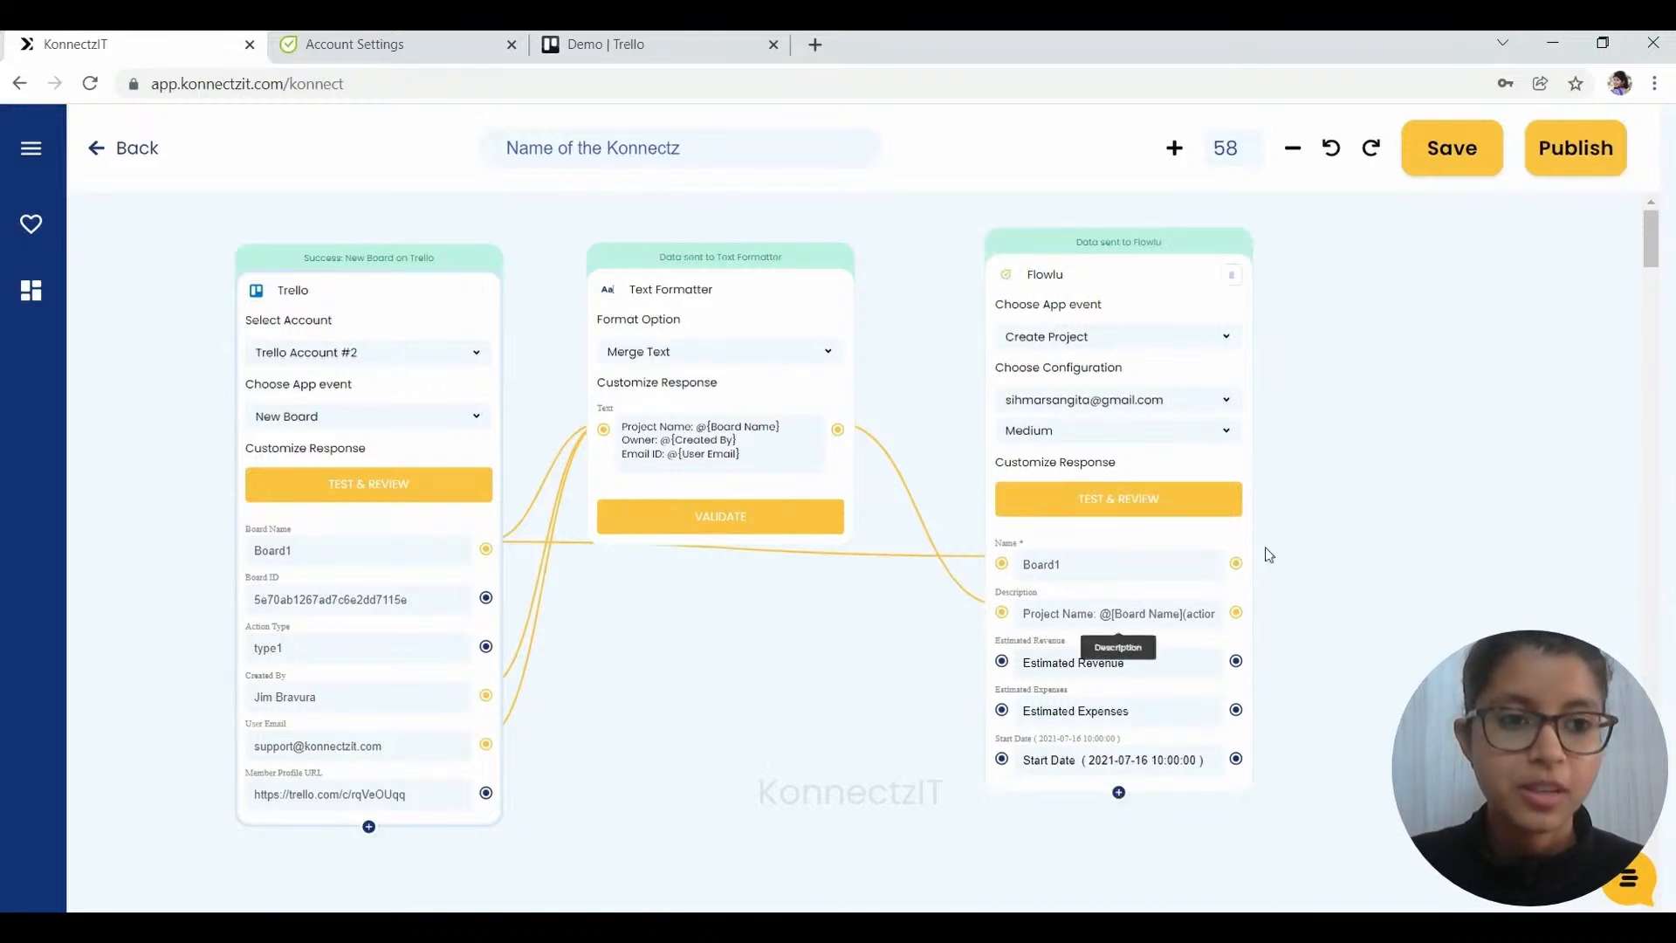
pyautogui.click(1561, 179)
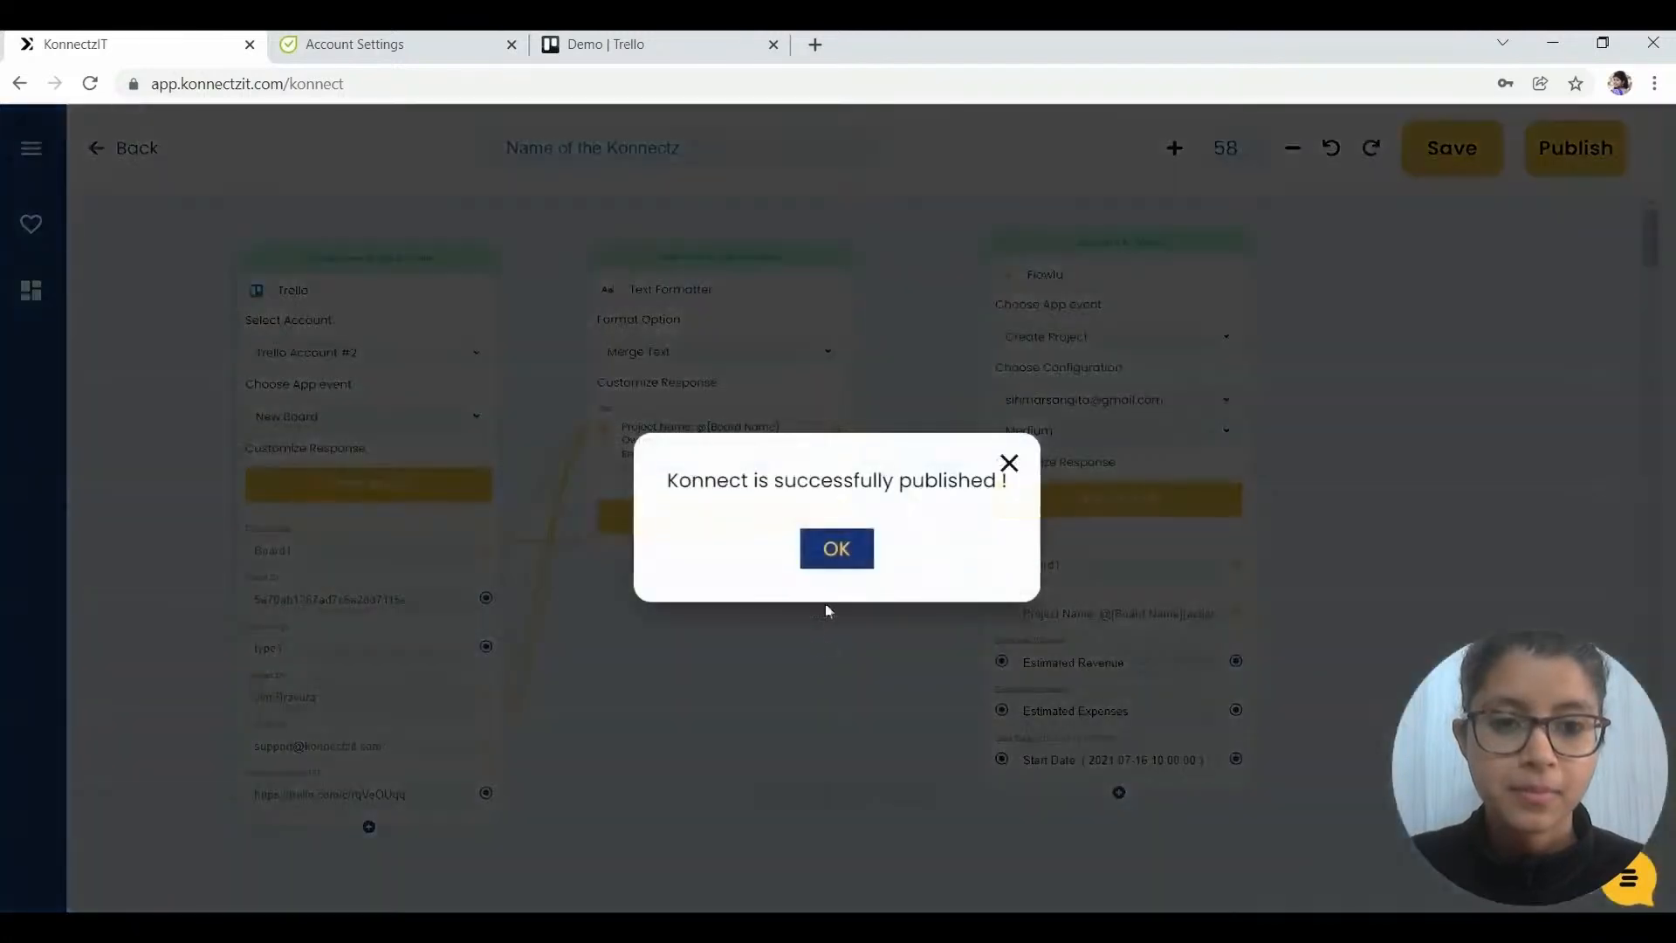
# - Acknowledge the publish, reopen the new konnect from Home, then go to the Trello Demo board
pyautogui.click(829, 567)
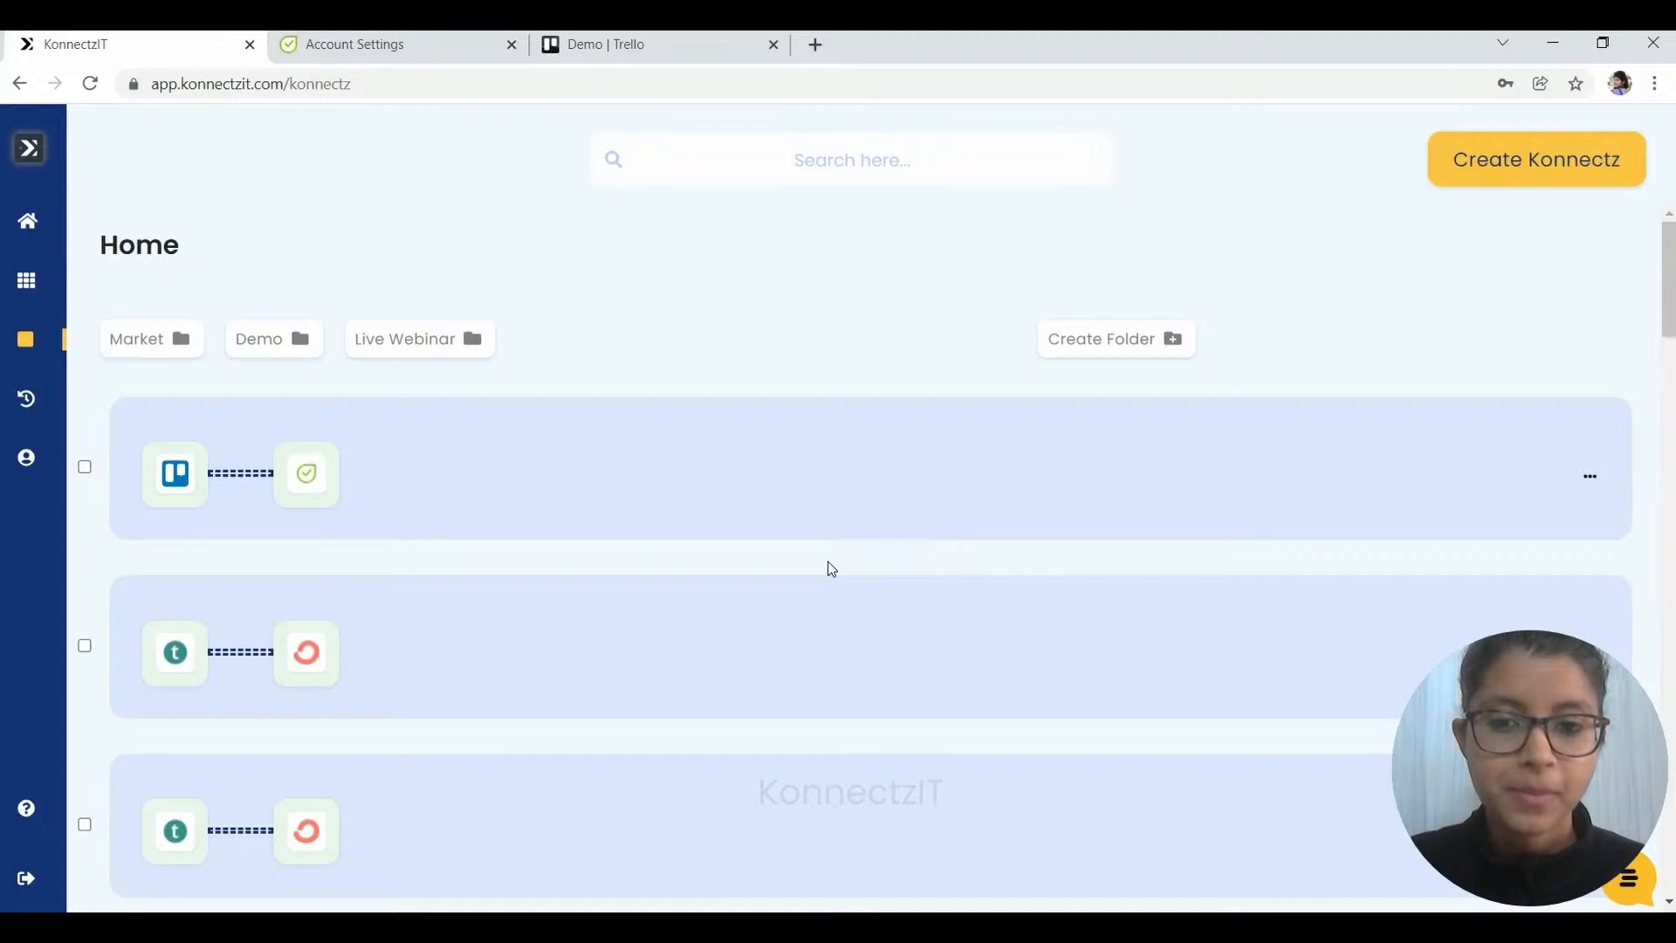
pyautogui.click(777, 491)
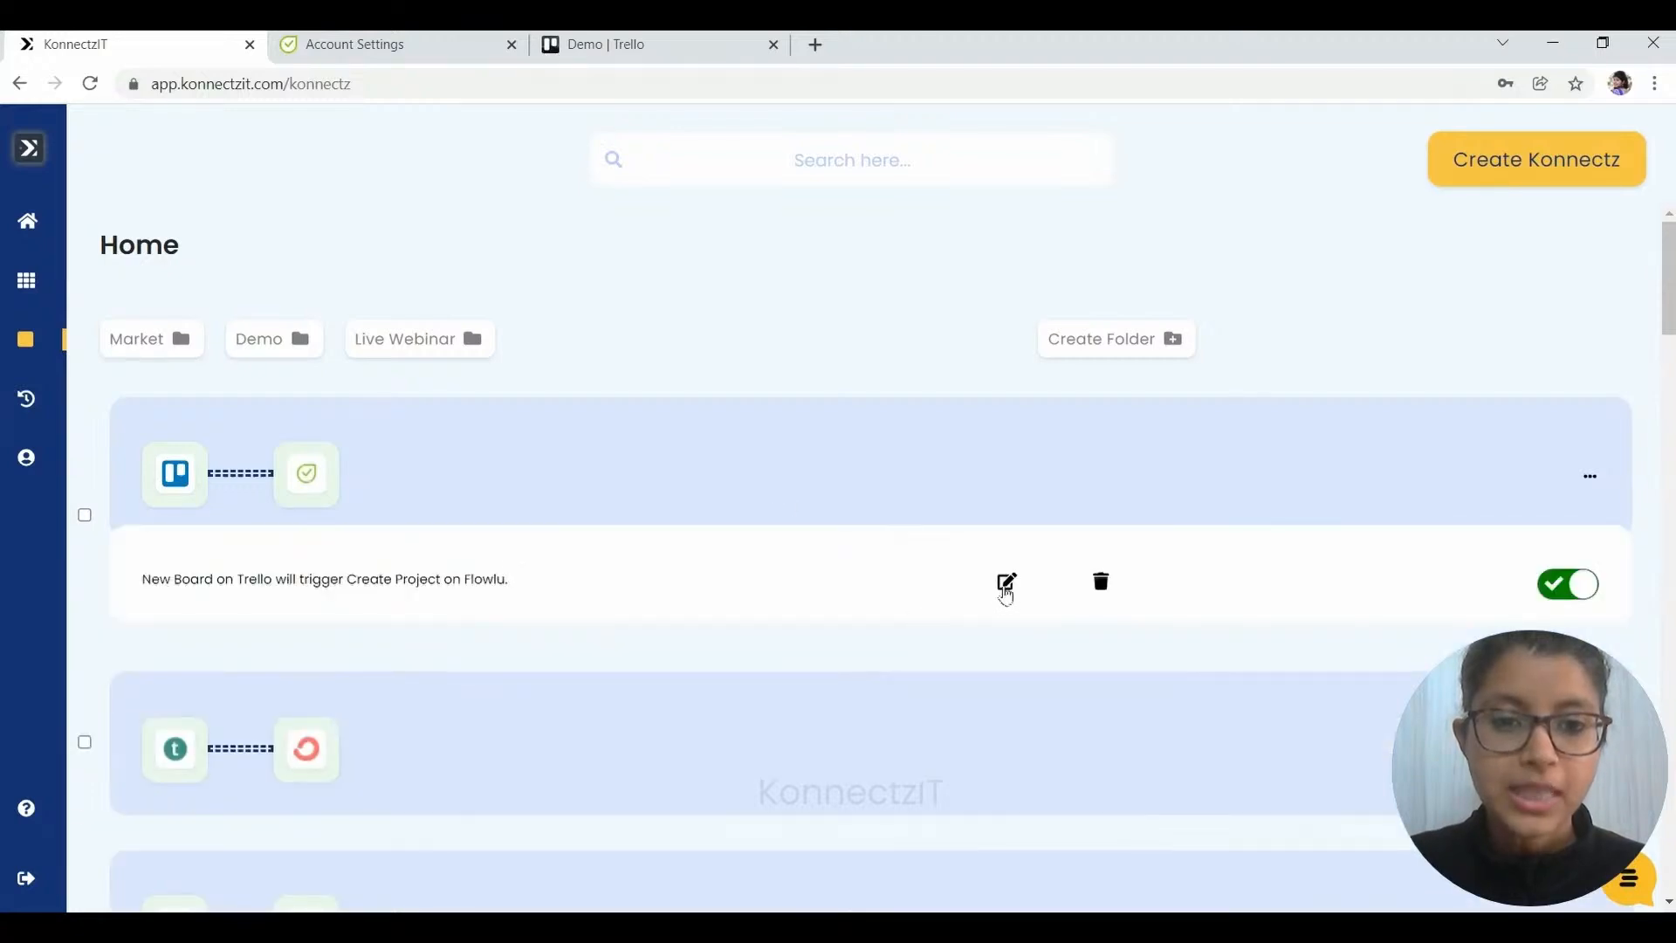
pyautogui.click(1005, 587)
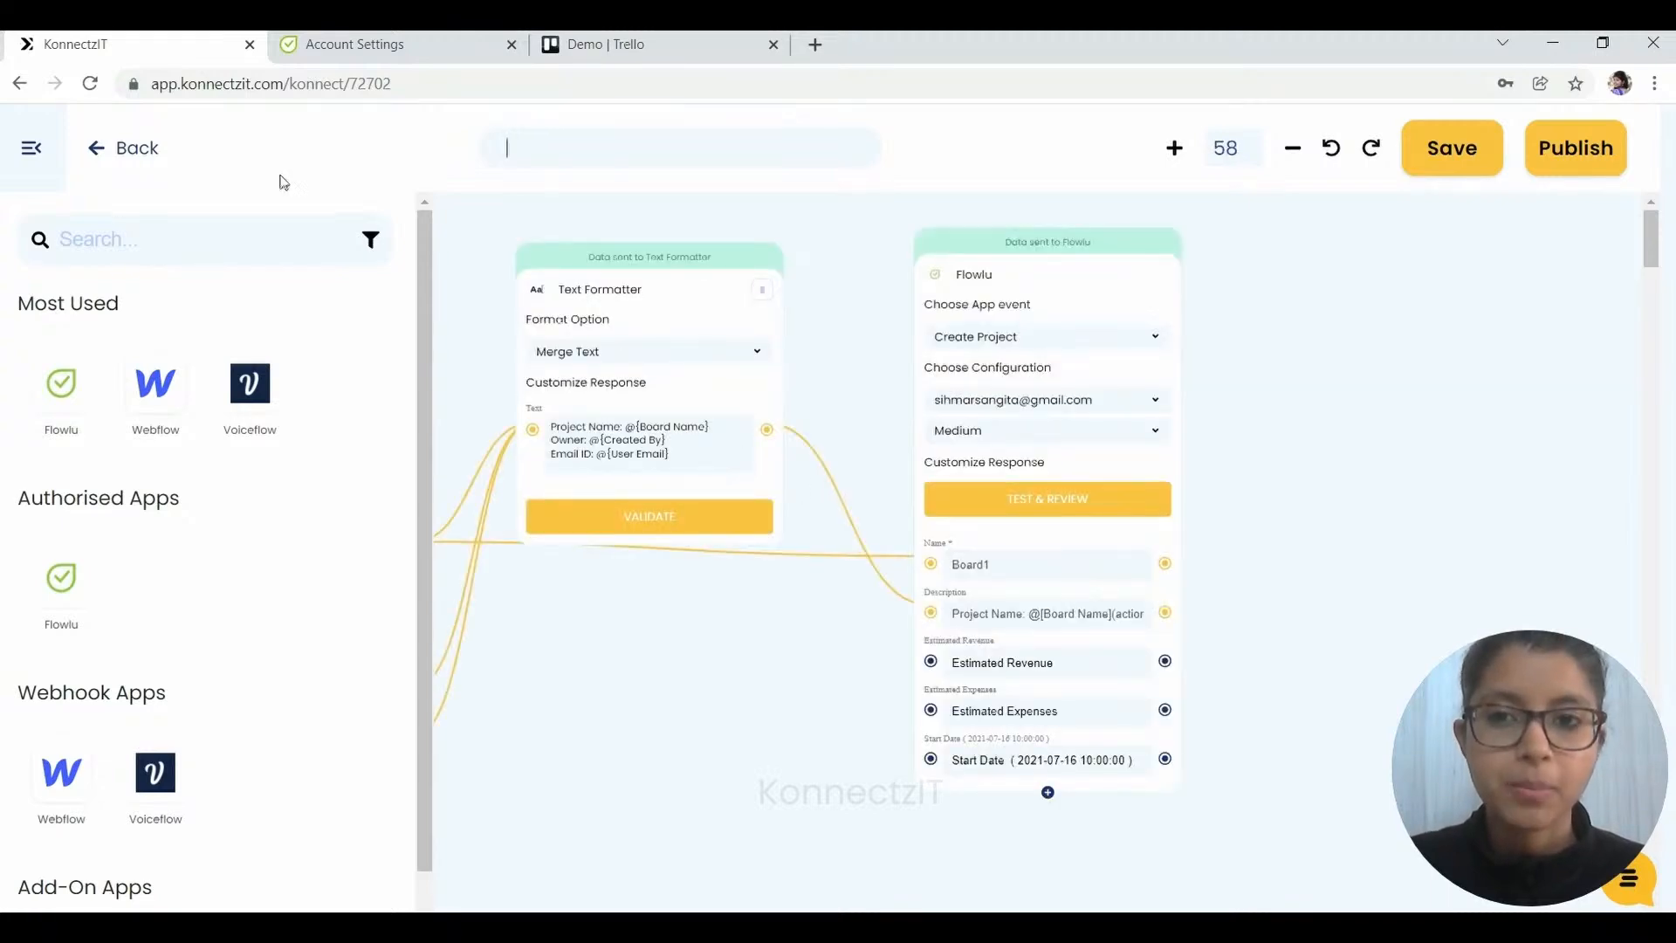
pyautogui.click(35, 150)
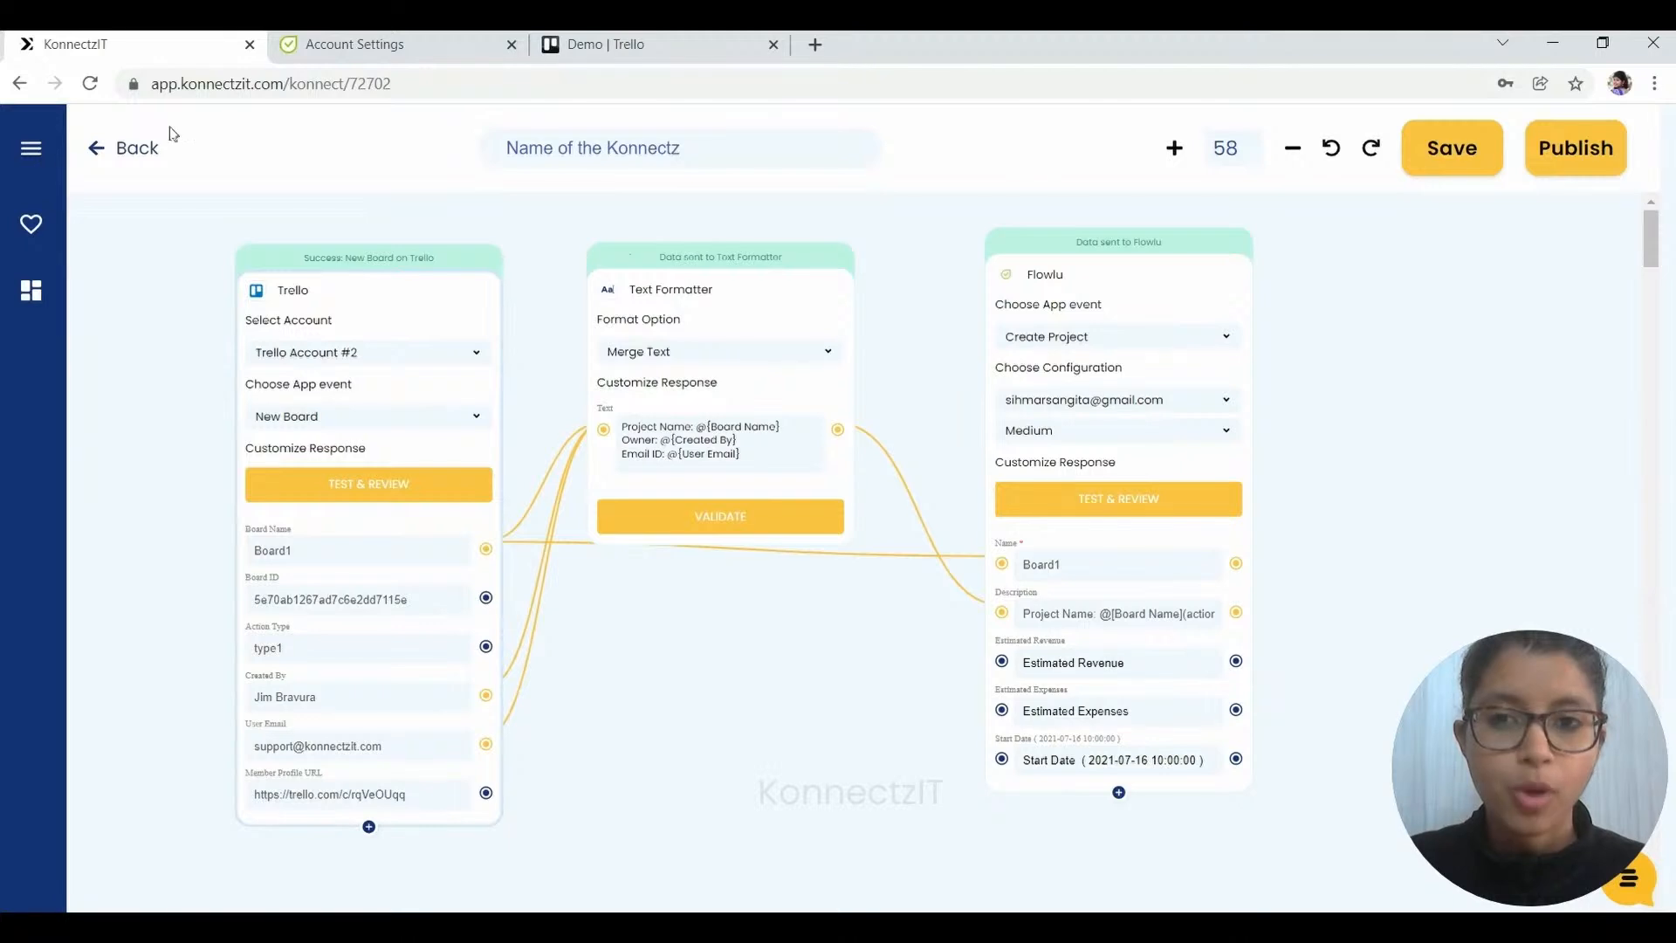
pyautogui.click(611, 43)
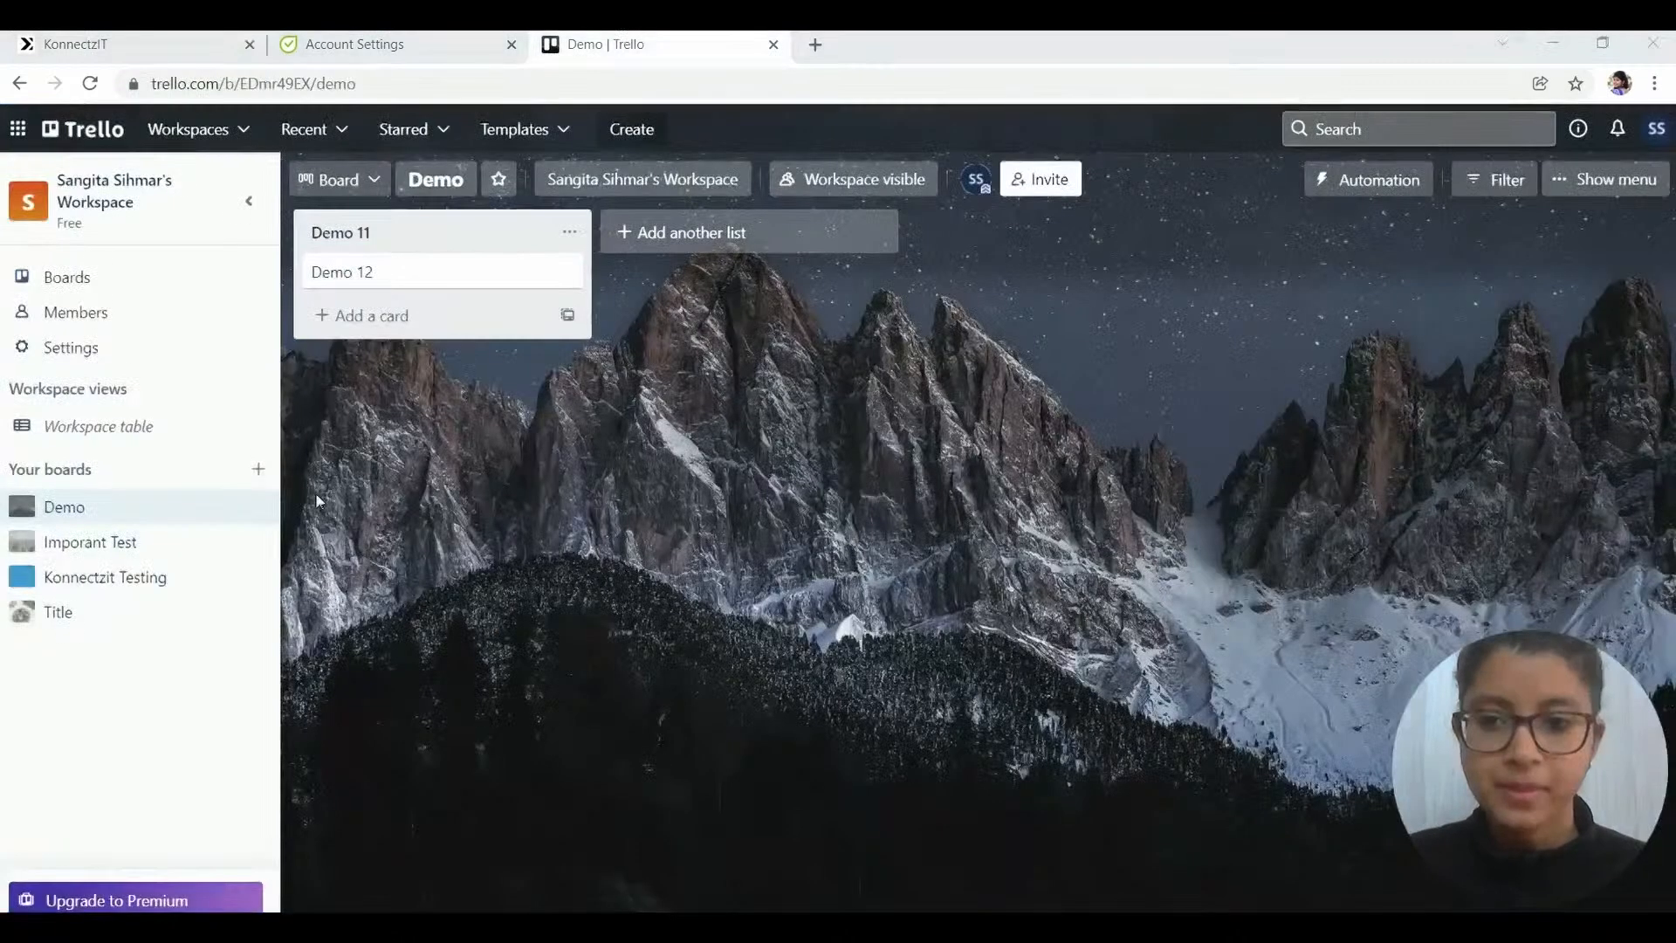
# - Create a Trello board titled 'KonnectzIT Demo' and go back to the KonnectzIT editor
pyautogui.click(258, 476)
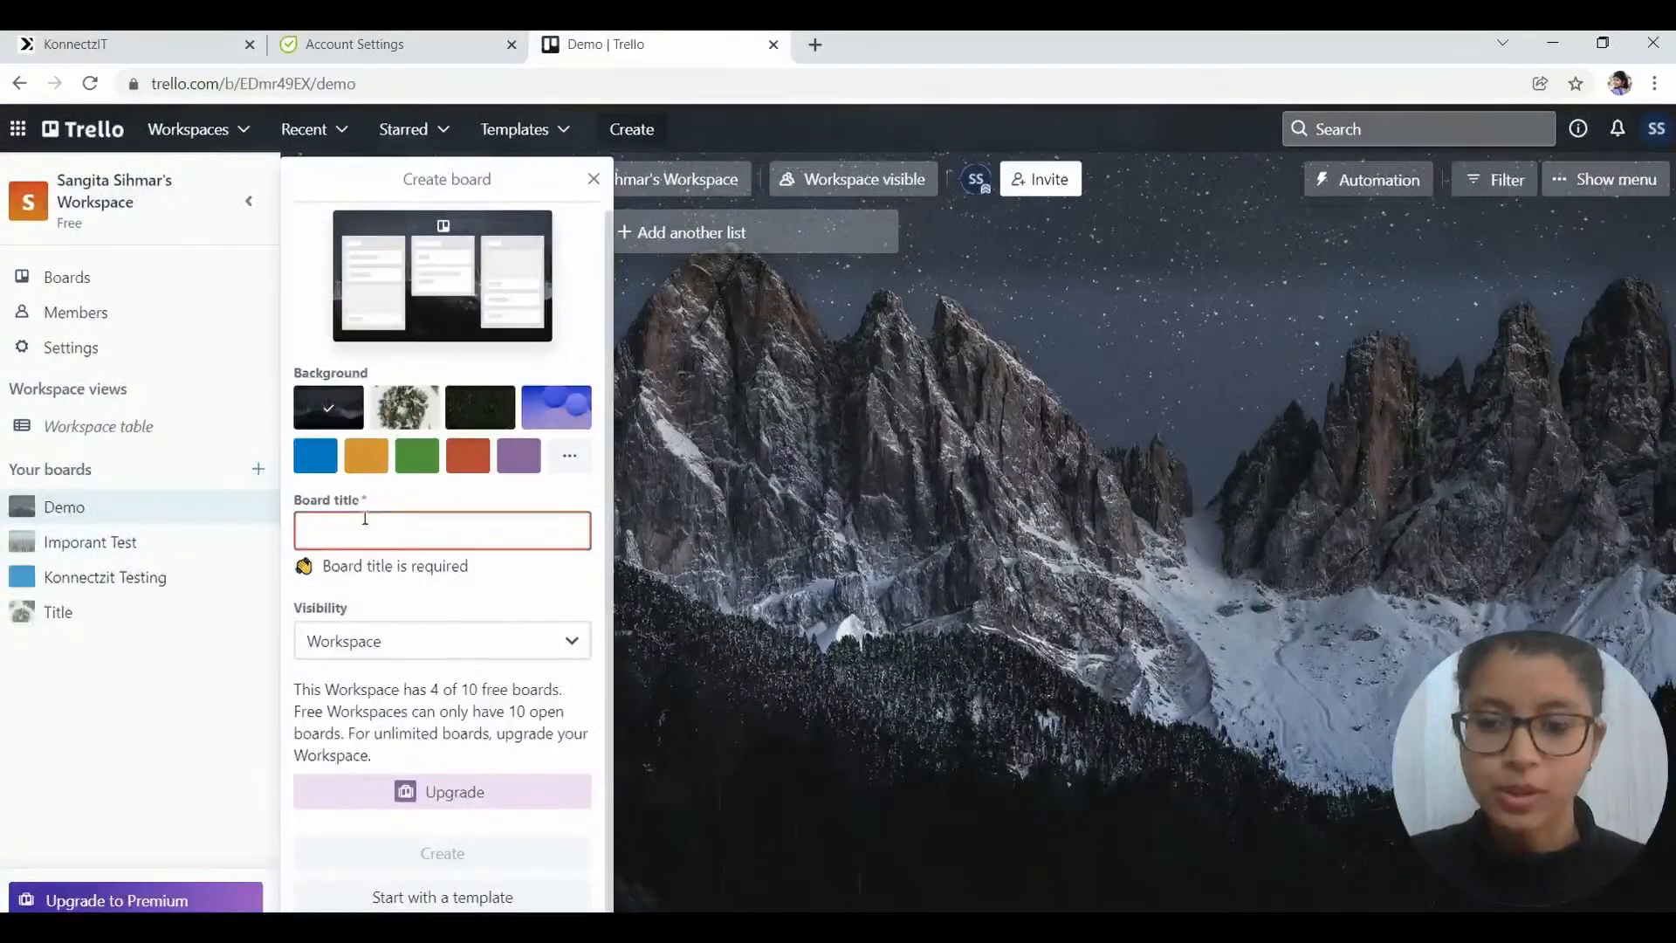
pyautogui.write('KonnectzIT')
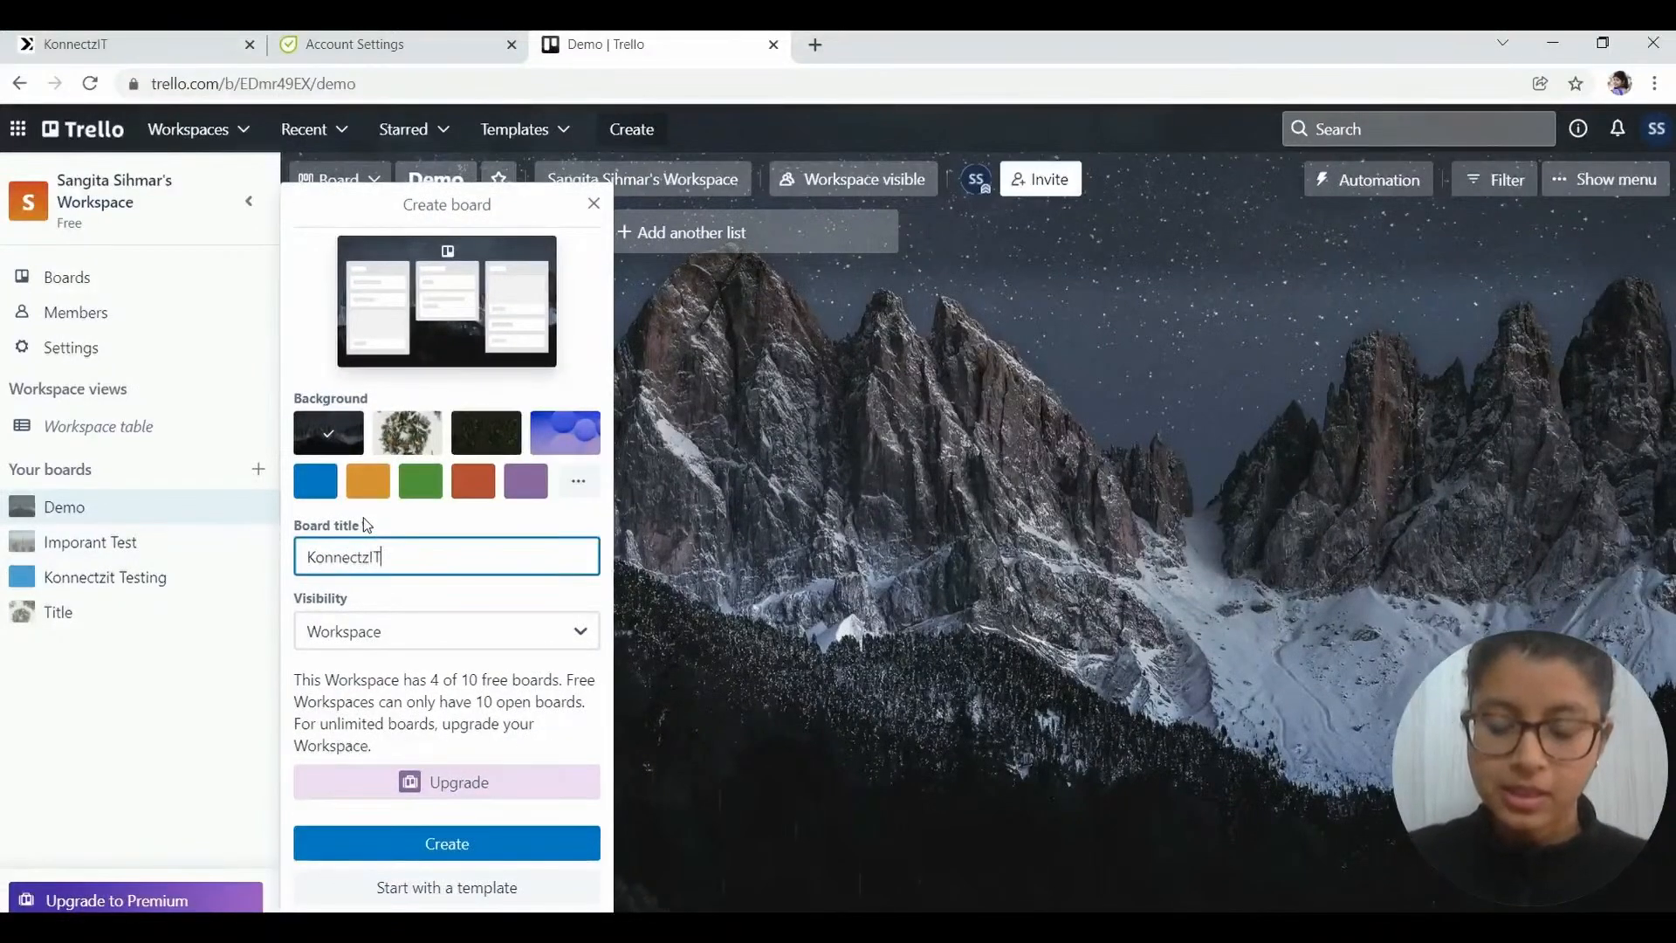
pyautogui.write(' Demo')
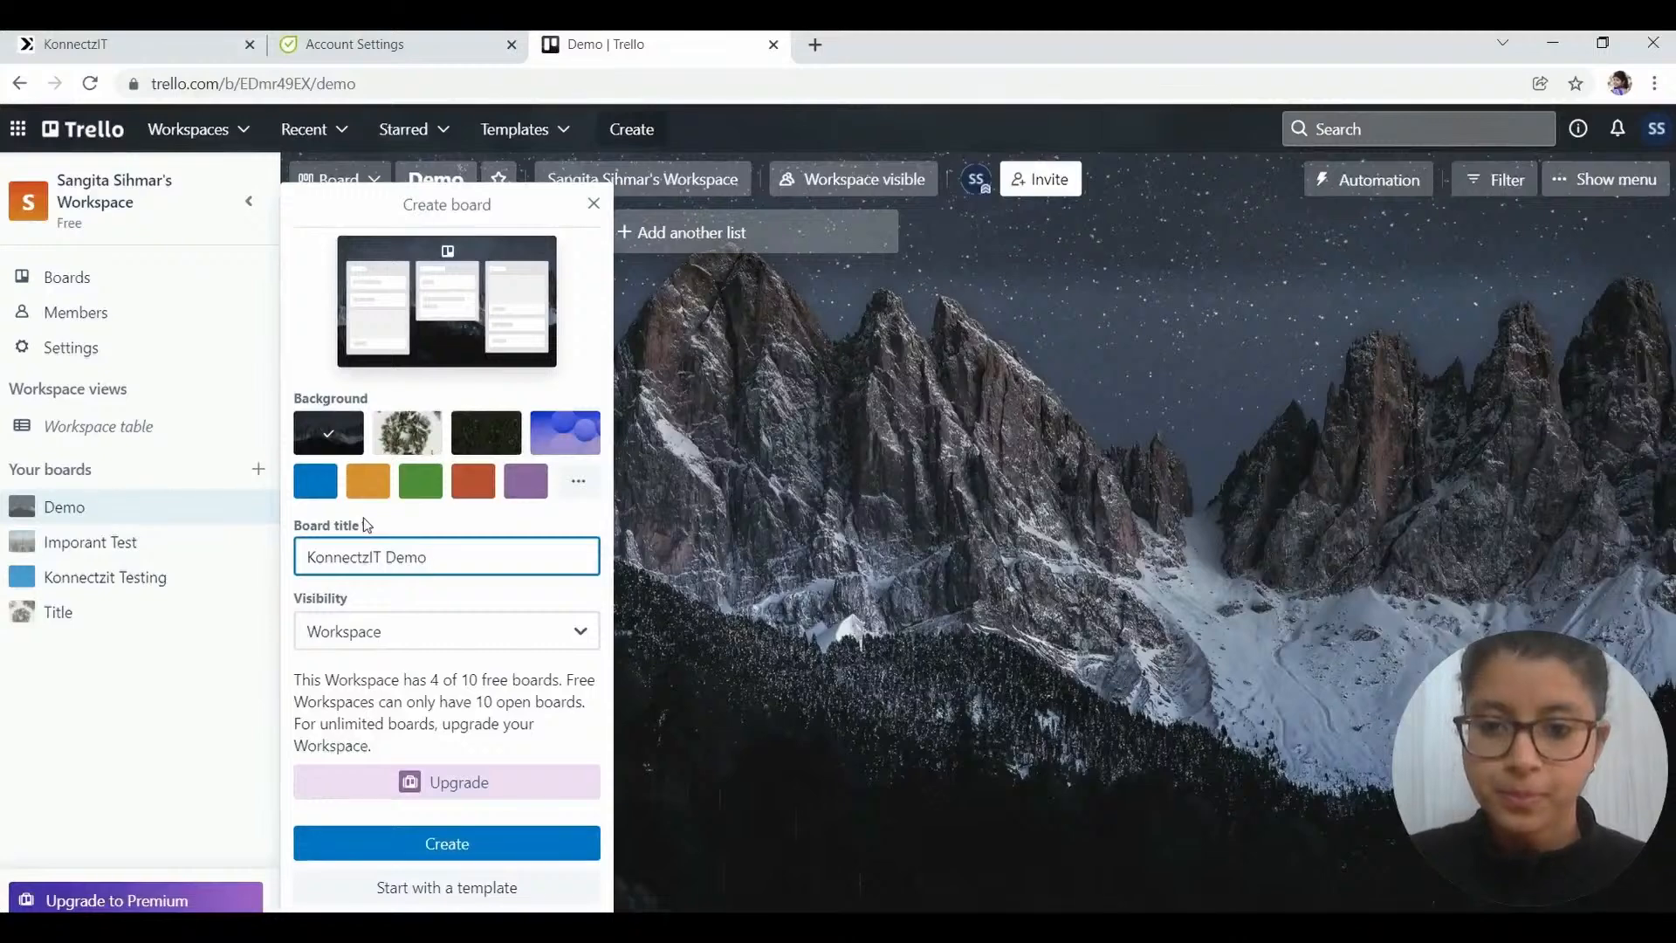
pyautogui.click(426, 843)
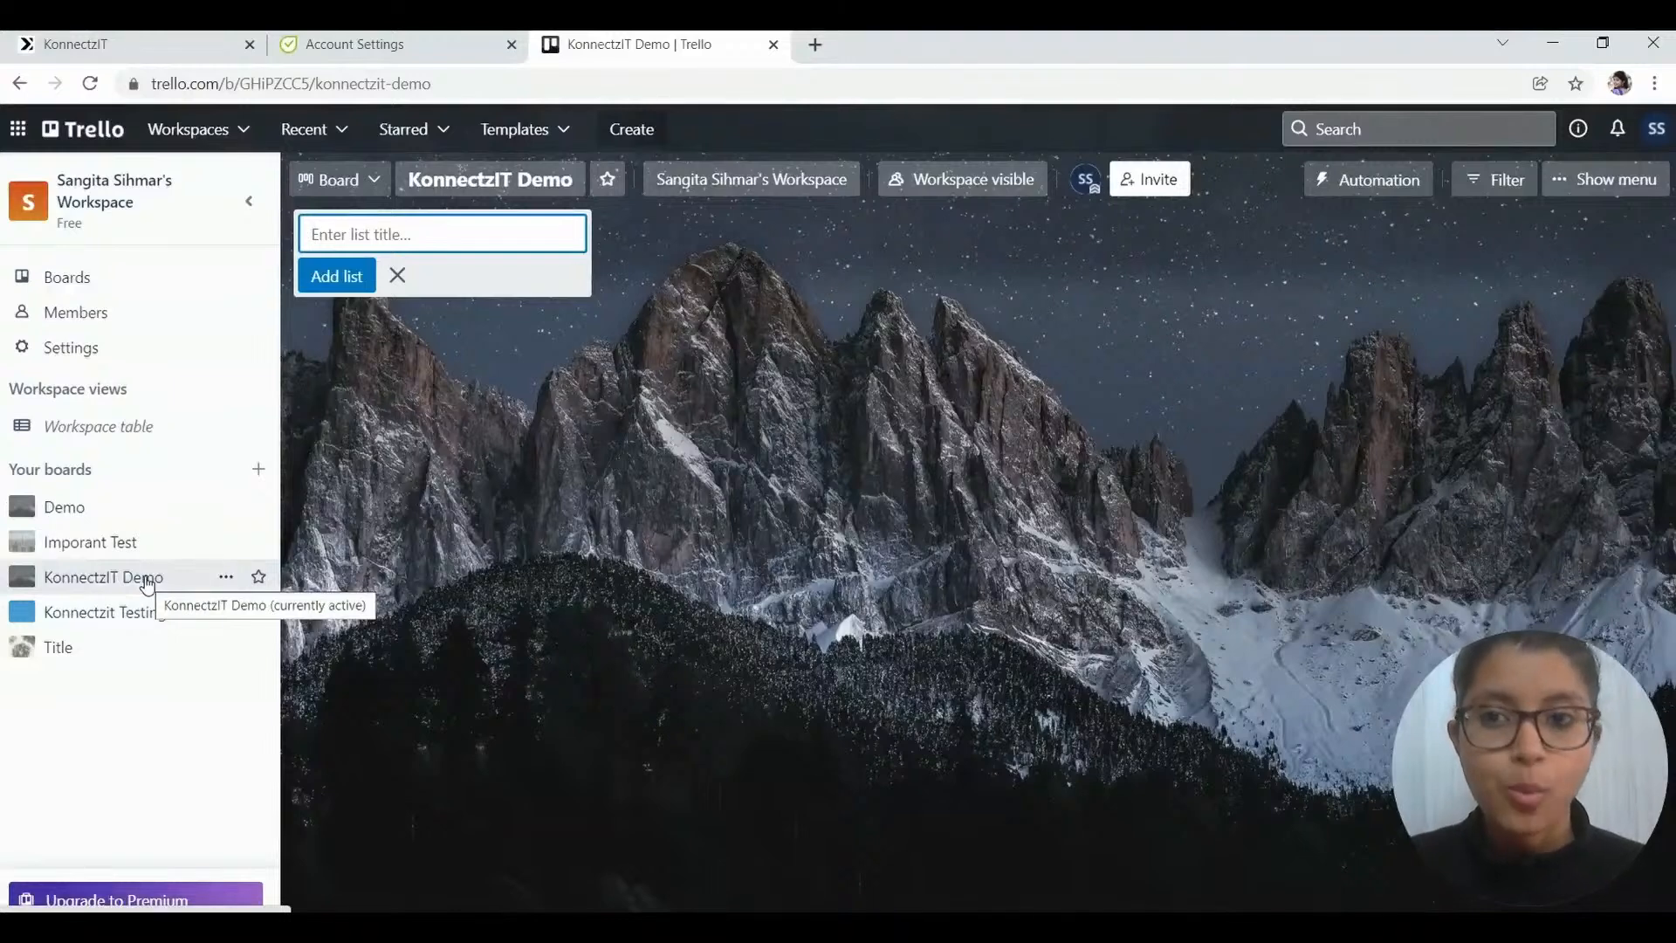
pyautogui.click(118, 41)
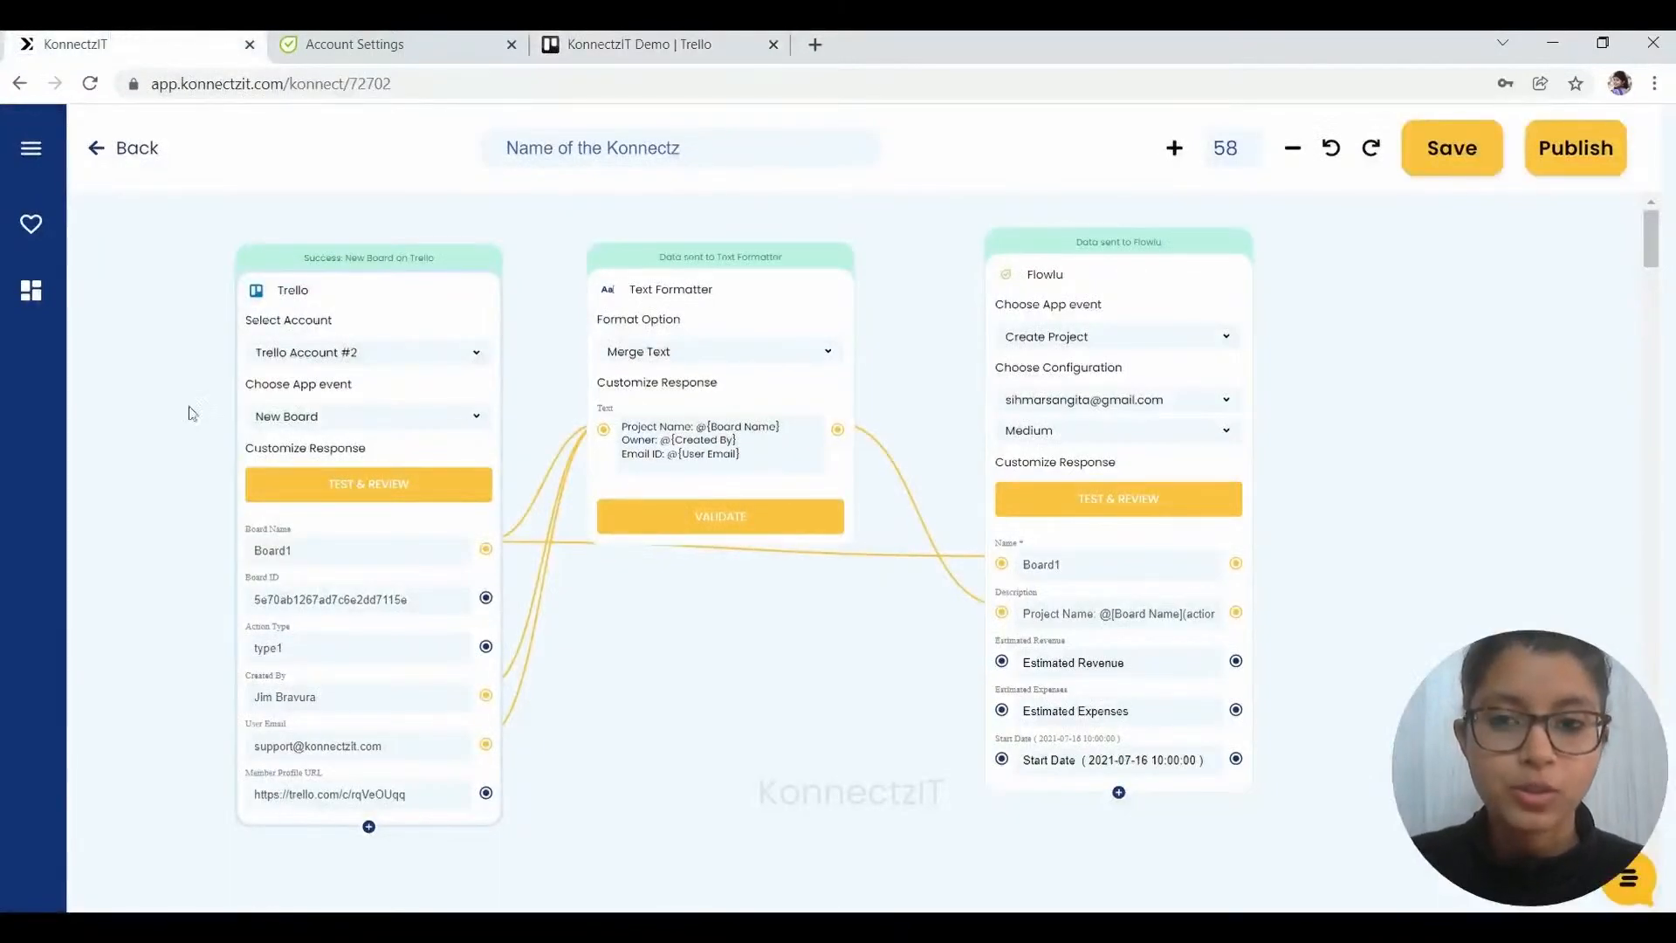
# - Nudge the published Trello-to-Flowlu flow aside and bring up Flowlu's API settings page
pyautogui.moveTo(127, 356); pyautogui.dragTo(217, 370)
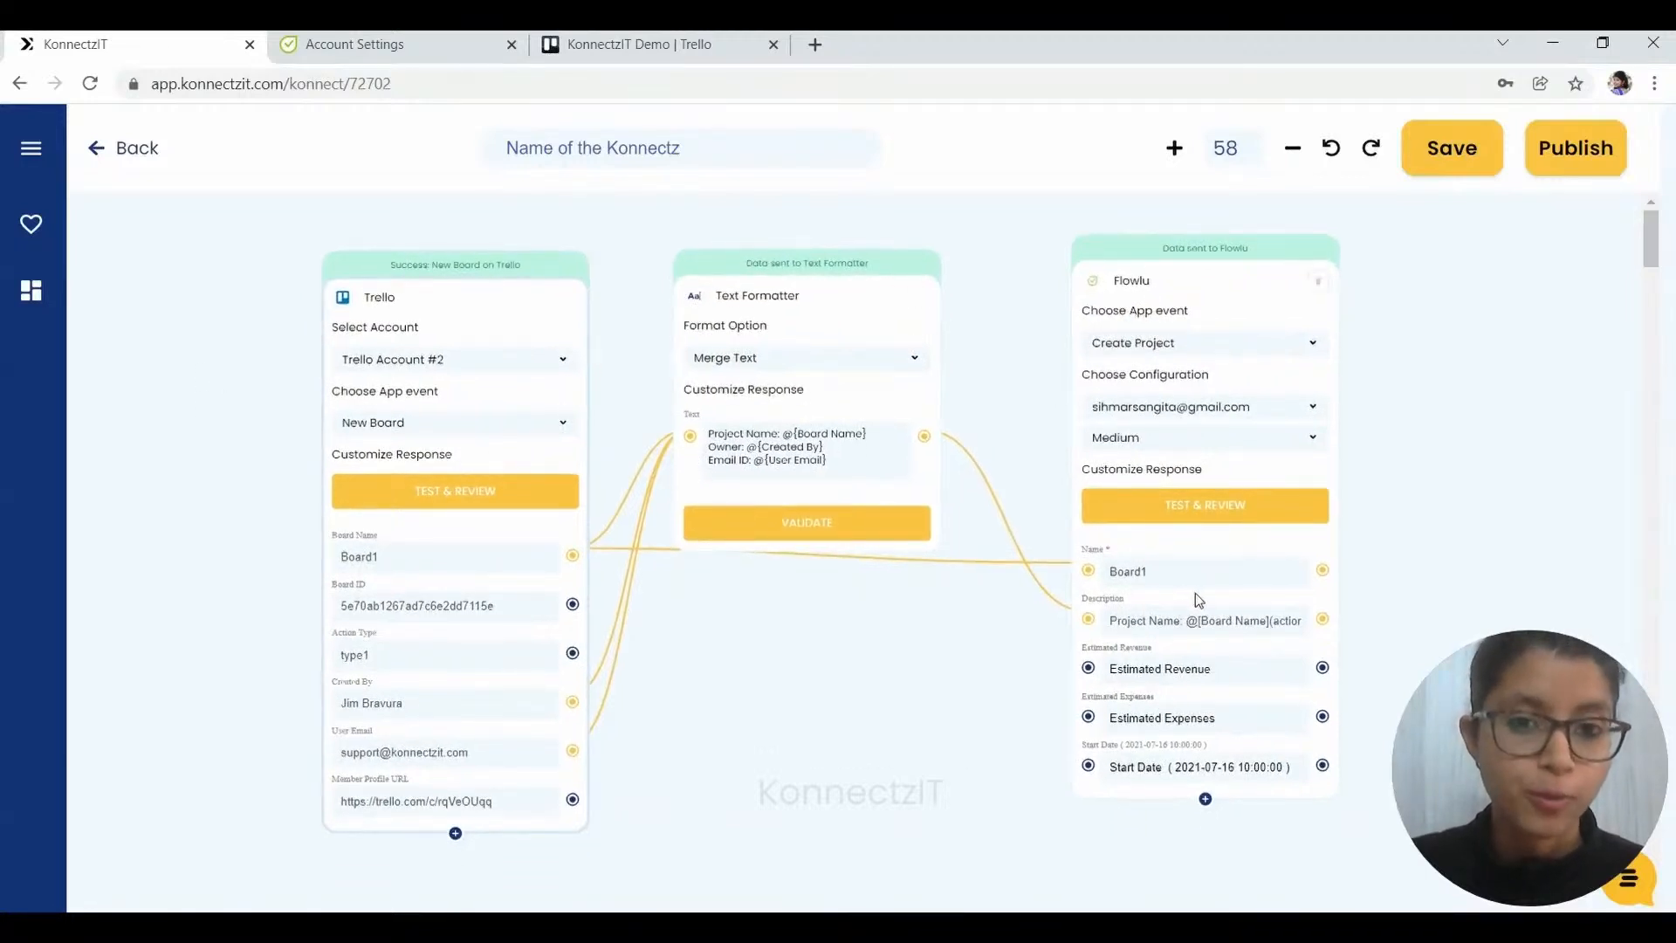
pyautogui.click(346, 35)
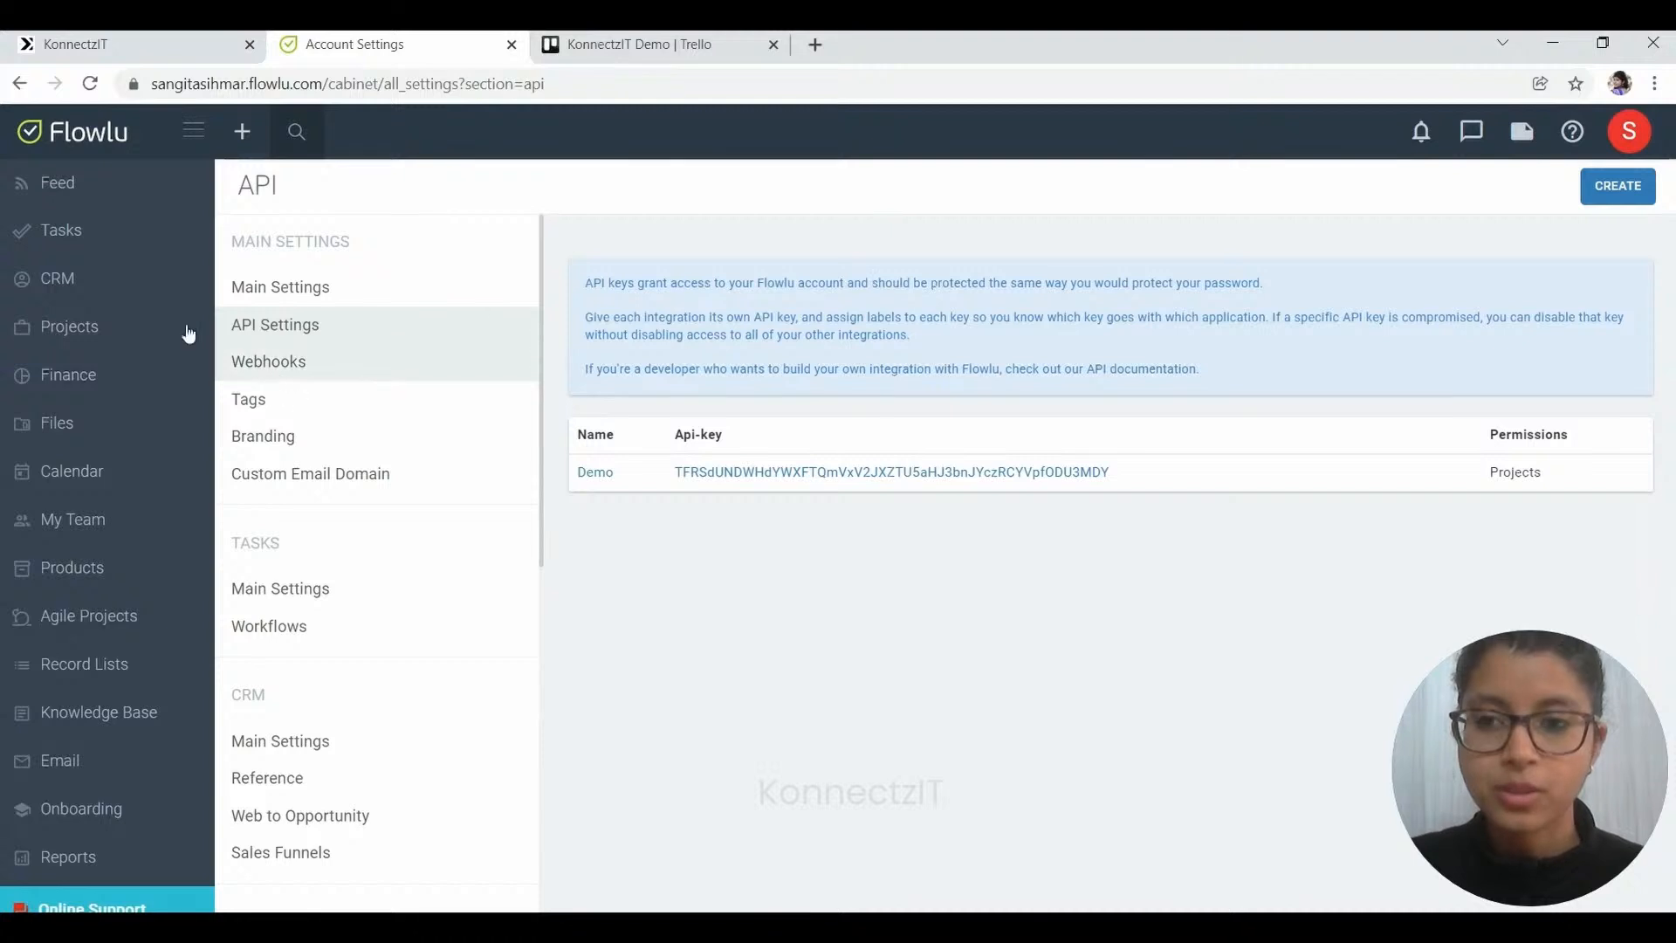
# - Check the KonnectzIT Demo project in Flowlu's project list, then return to the KonnectzIT workflow
pyautogui.click(70, 341)
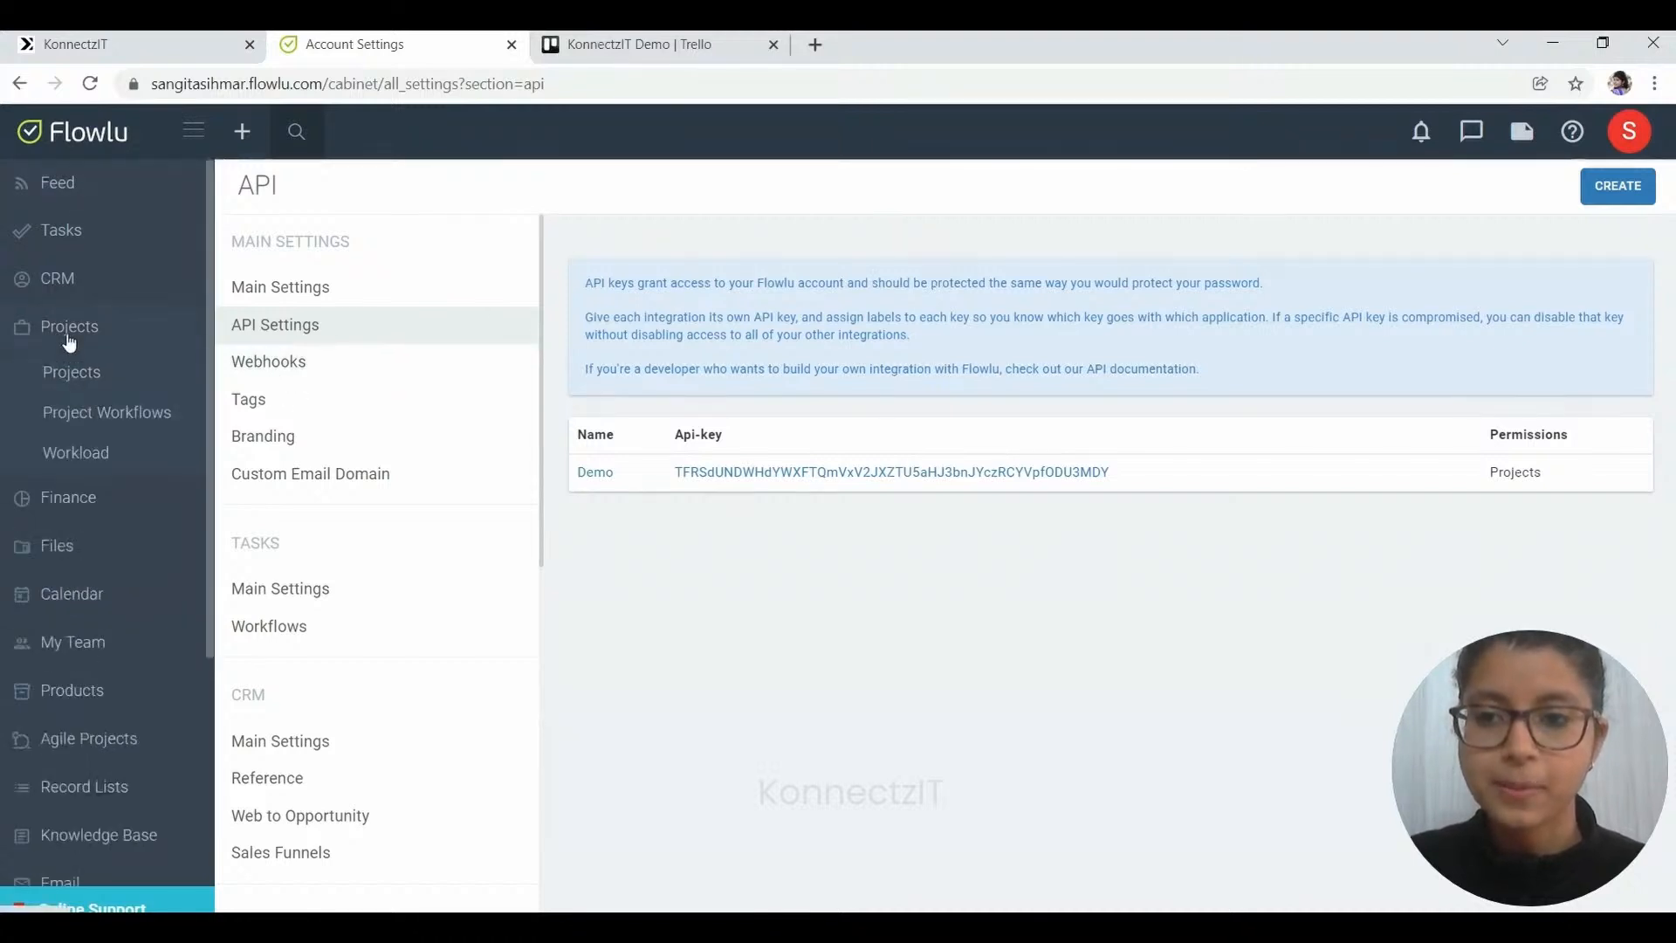
pyautogui.click(70, 389)
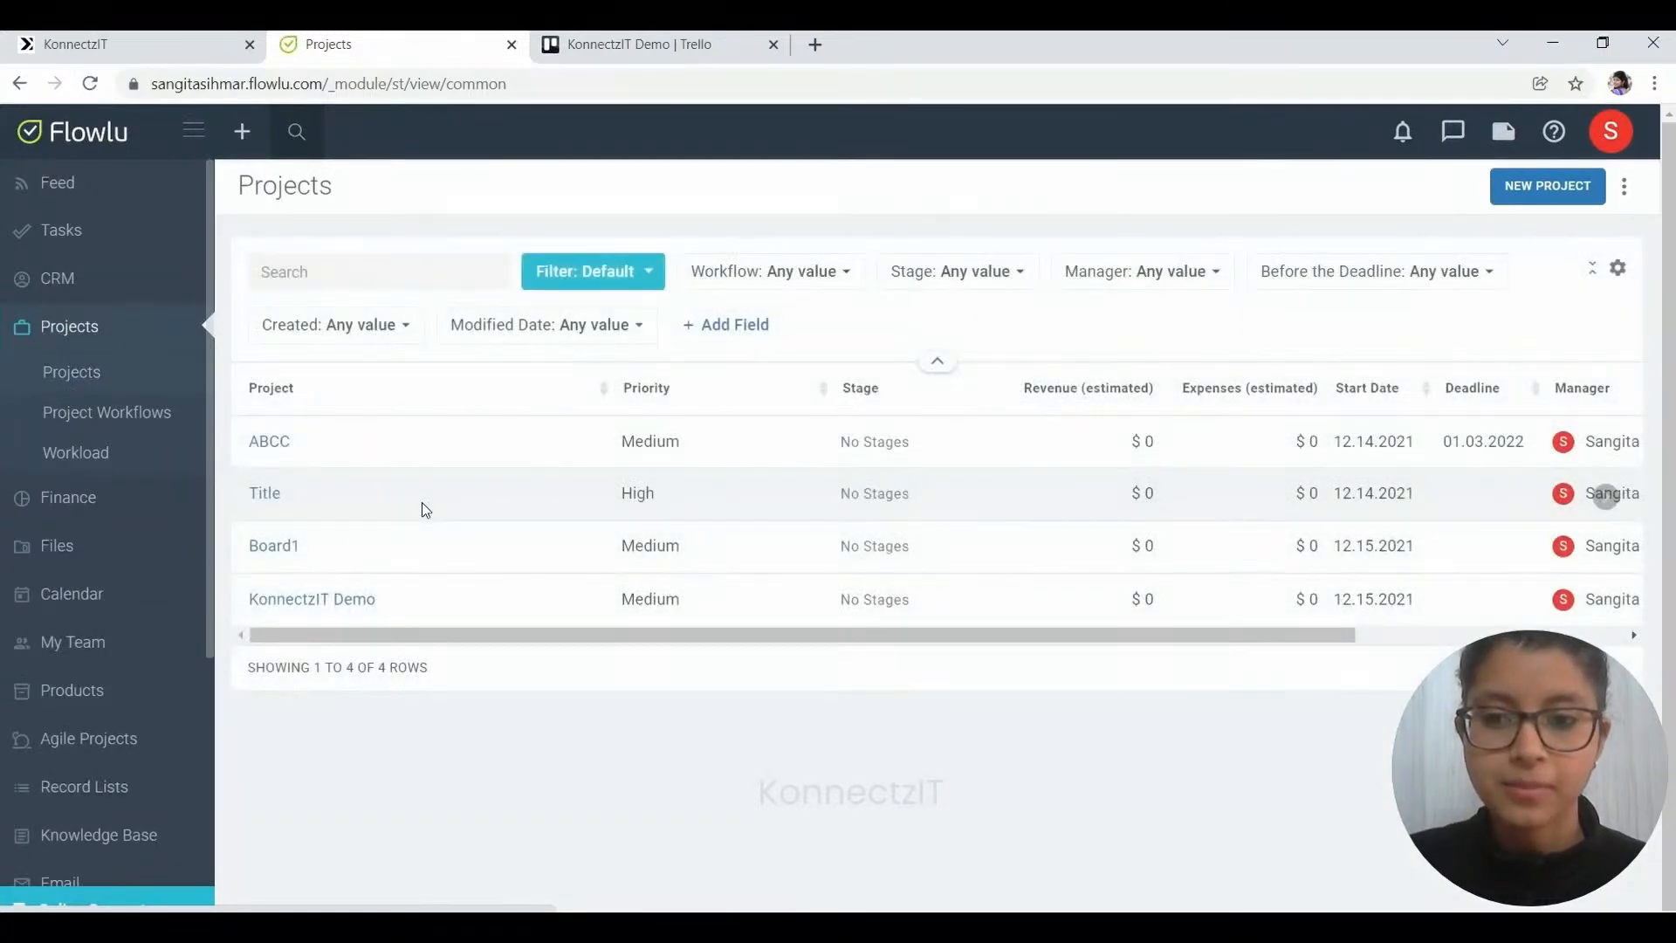
pyautogui.click(324, 601)
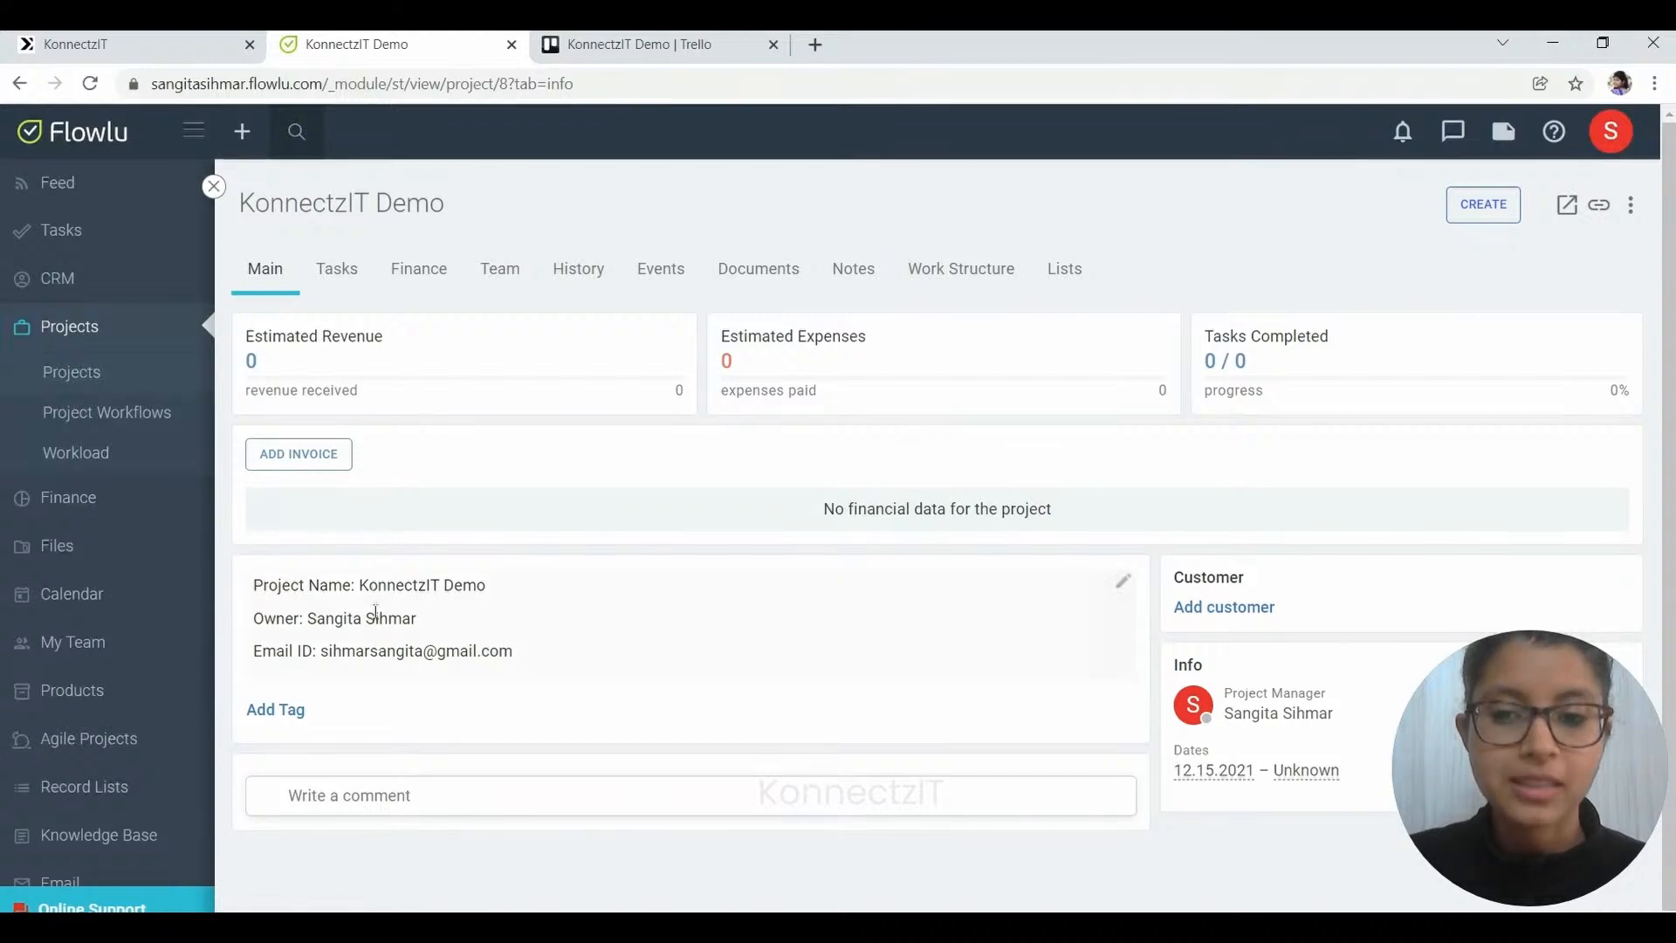
pyautogui.click(132, 39)
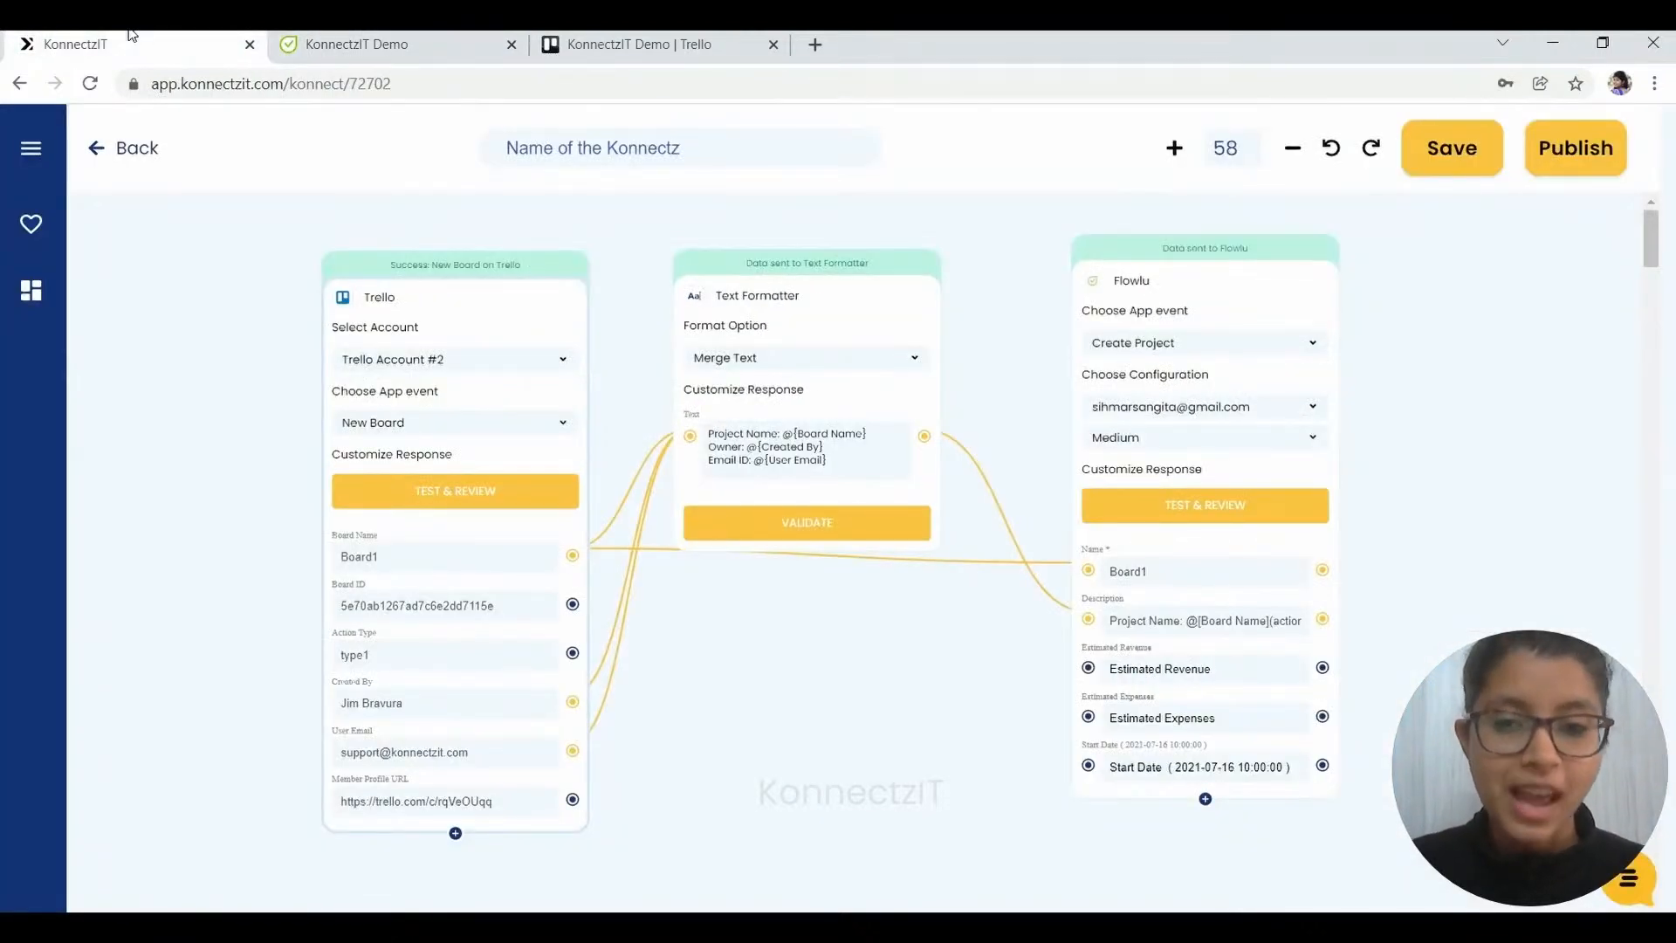